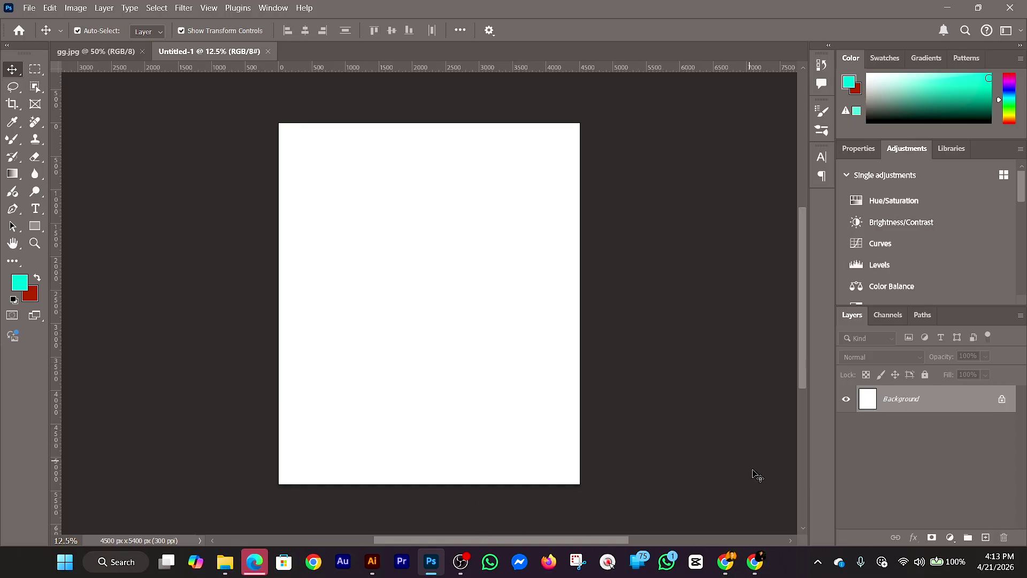
Switch to Chrome and review the suggested character names in the ChatGPT T-shirt design conversation, including "Sister Morta"
left_click(755, 562)
left_click(63, 15)
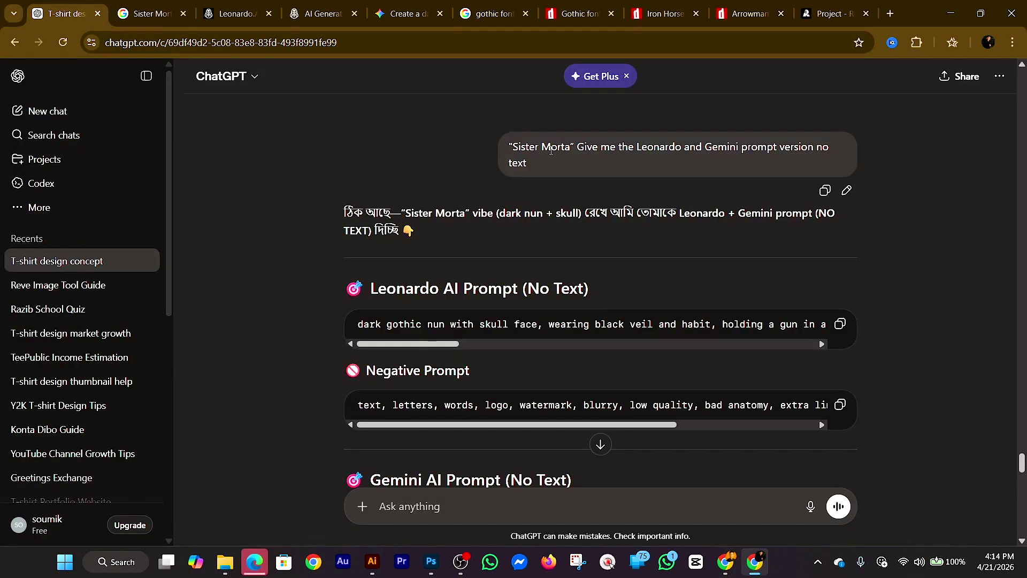
scroll(557, 165, "up", 5)
scroll(559, 169, "up", 5)
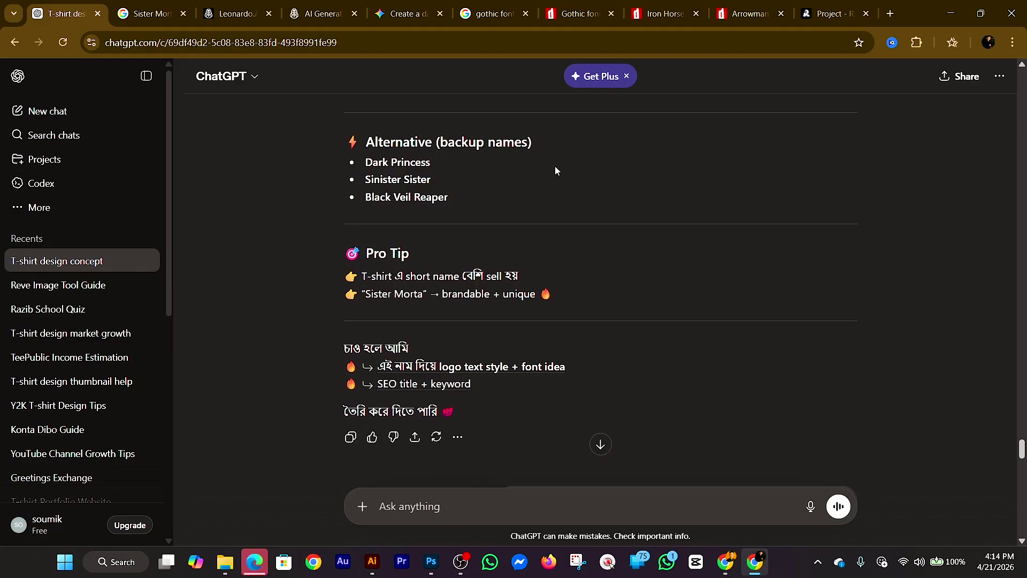
scroll(556, 170, "up", 2)
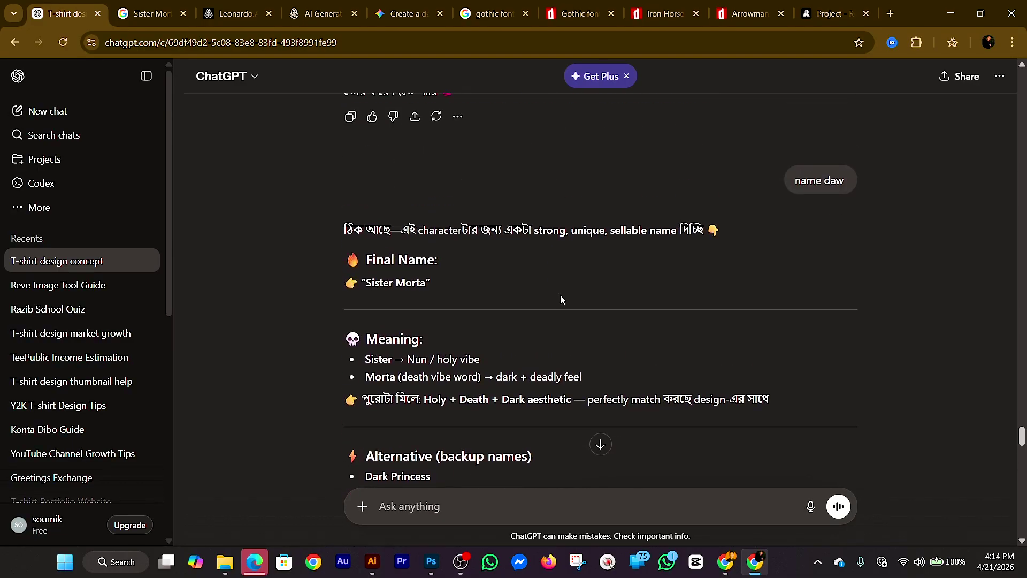
scroll(560, 300, "down", 1)
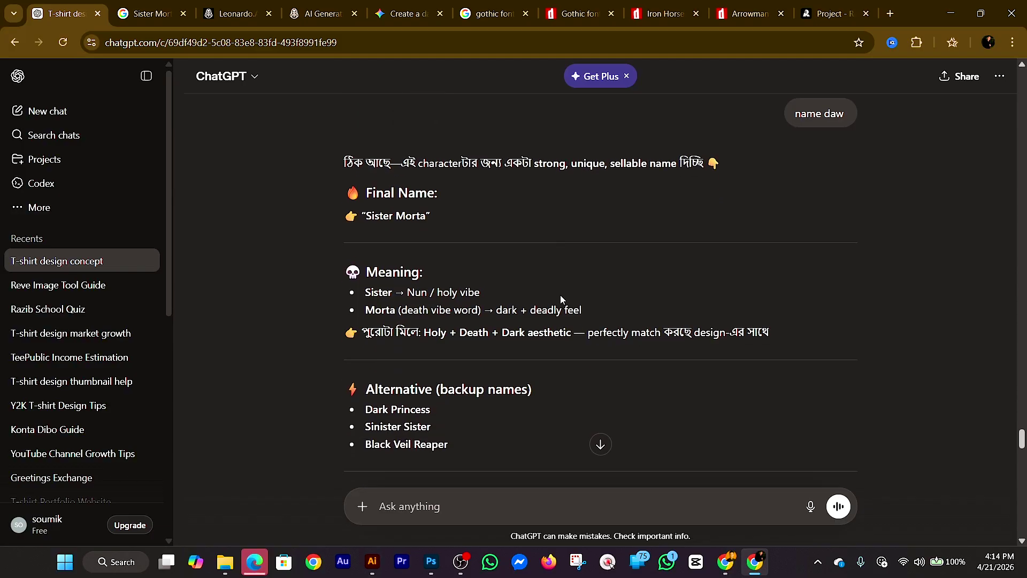
left_click_drag(363, 215, 431, 218)
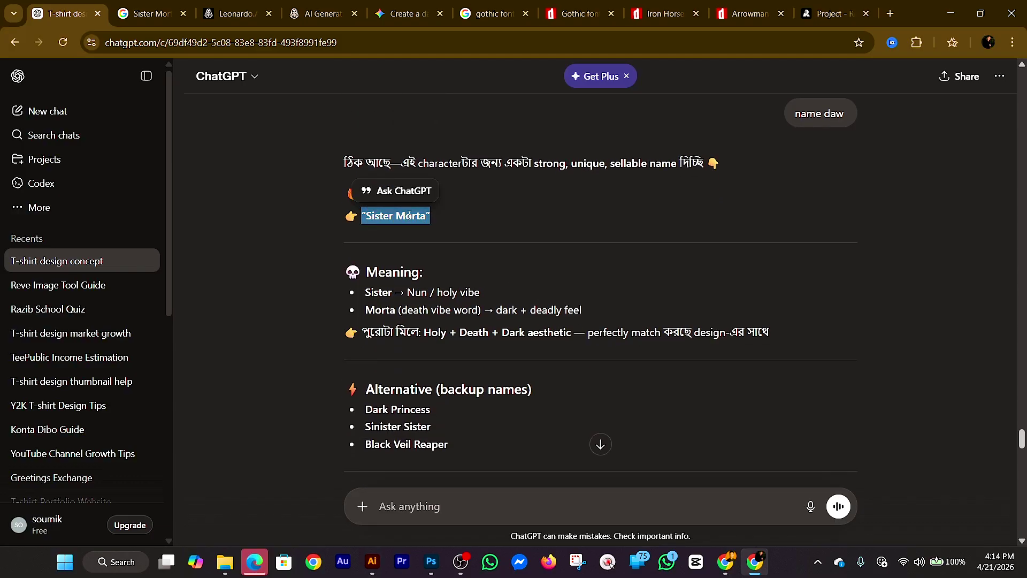
scroll(498, 226, "down", 1)
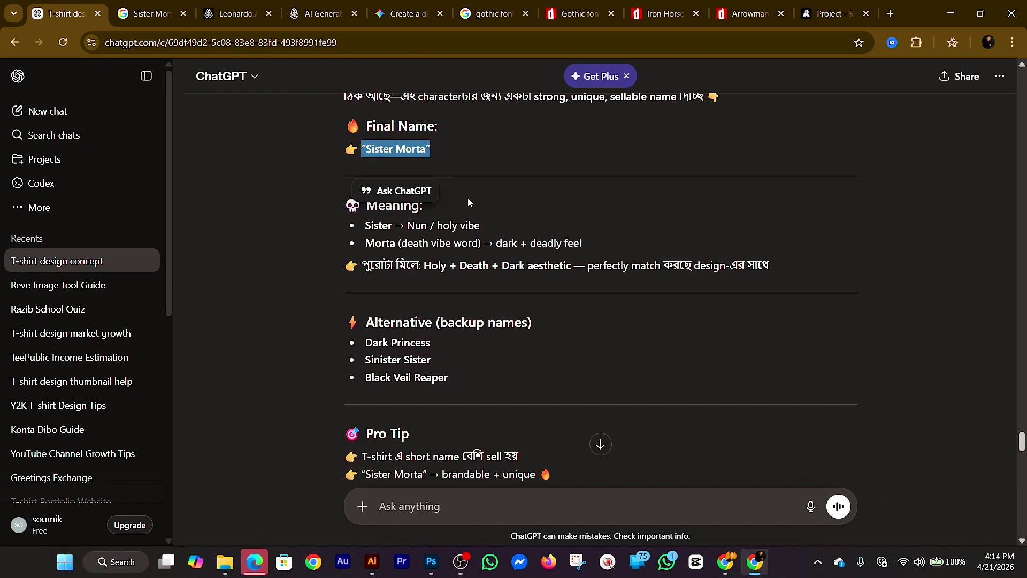
Read the no-text Leonardo and Gemini image prompts for "Sister Morta" in the same conversation
scroll(471, 204, "down", 1)
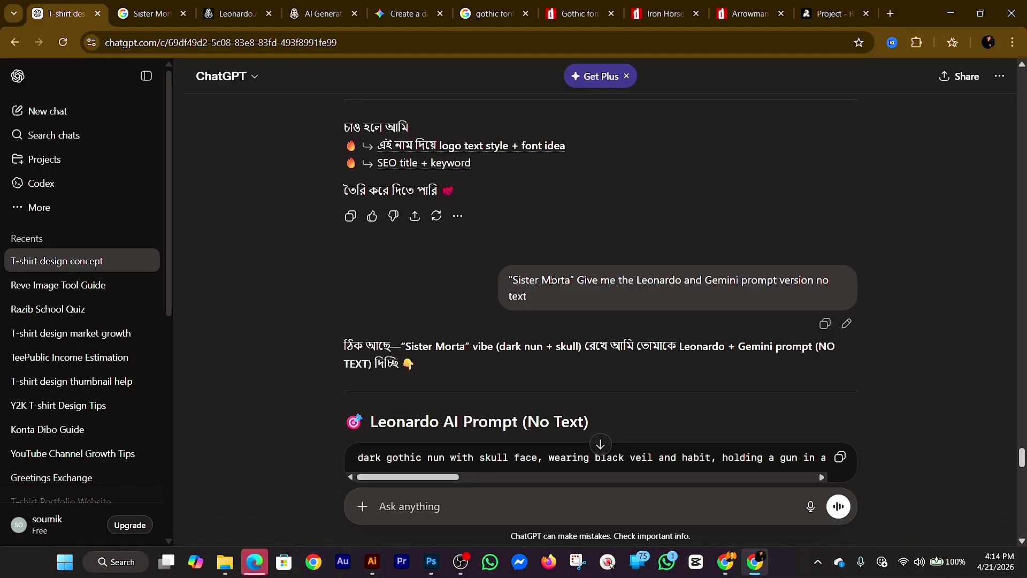
scroll(610, 289, "down", 1)
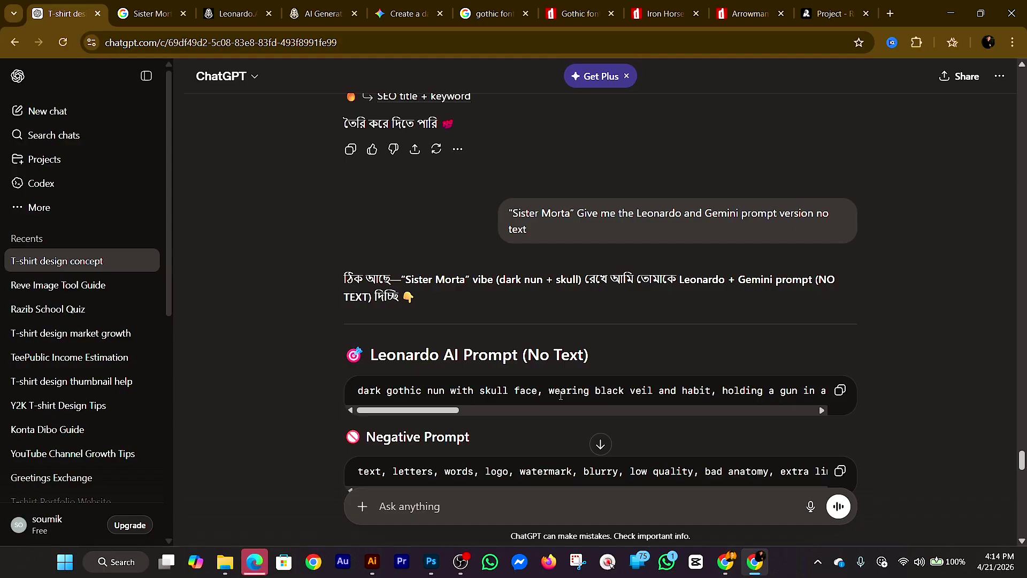
scroll(522, 369, "down", 2)
scroll(527, 367, "down", 1)
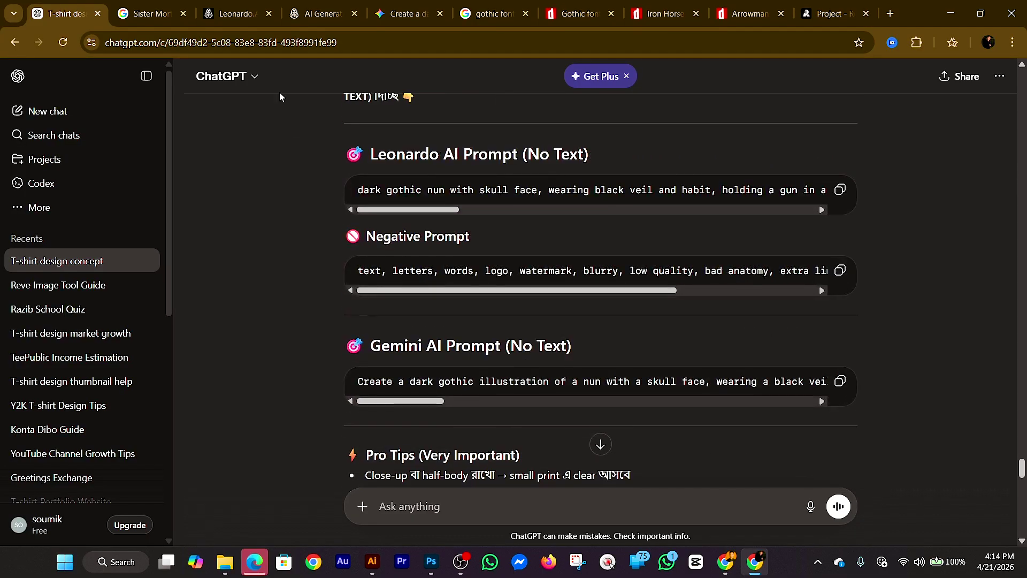
Compare the generated skull-faced nun images in Leonardo and Gemini, and view the vector version in Recraft
left_click(306, 15)
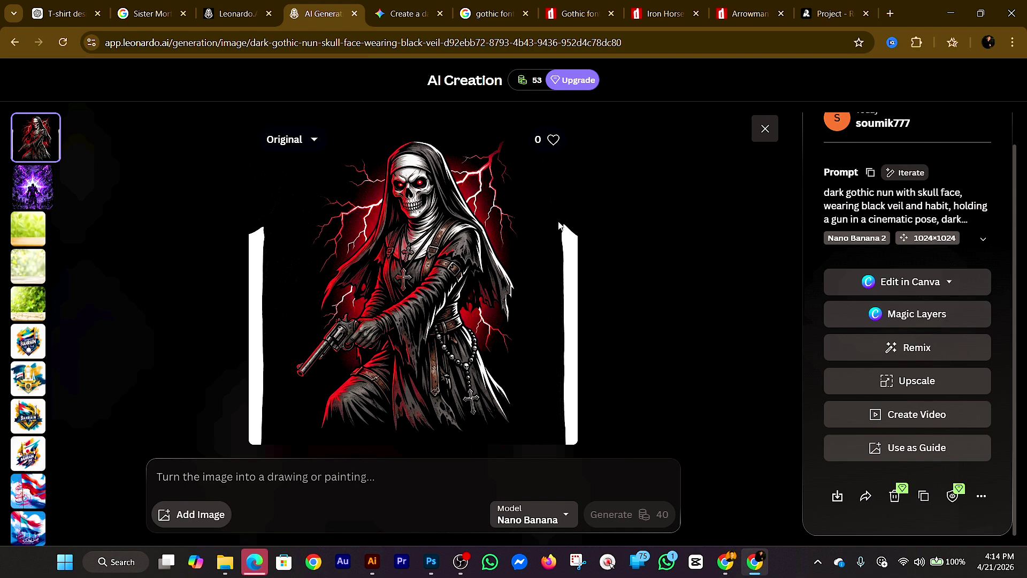
left_click(403, 13)
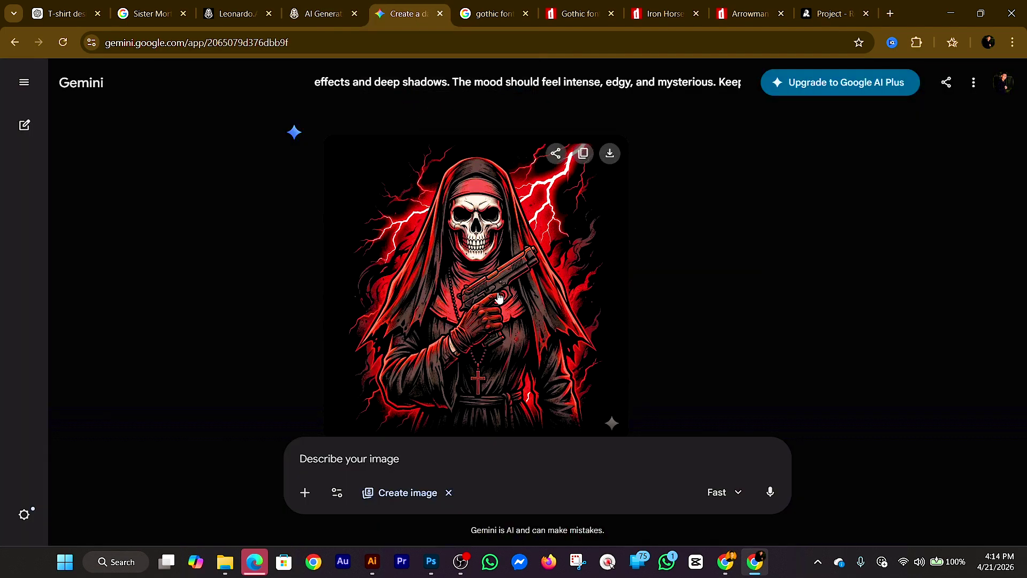
left_click(321, 11)
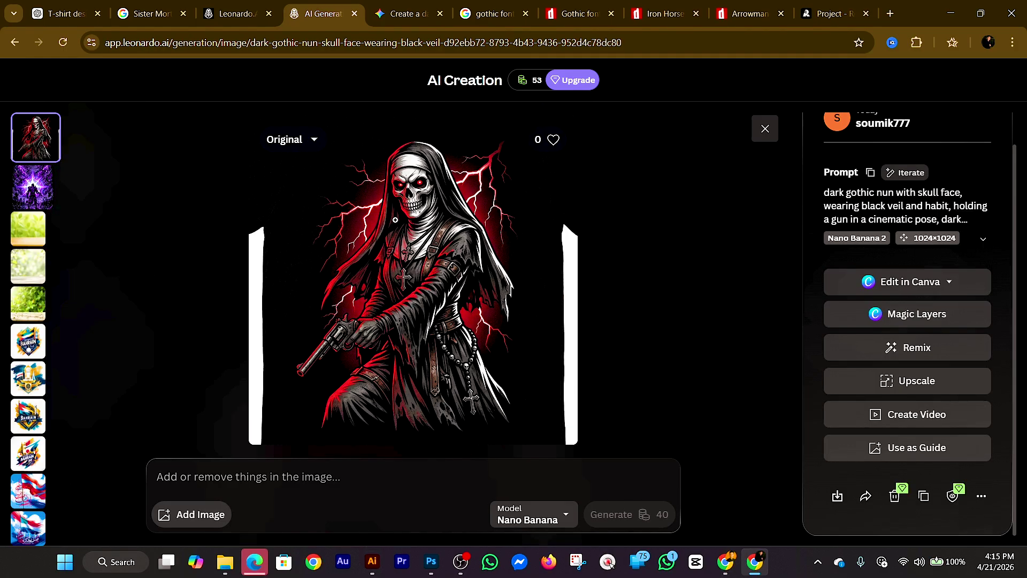
left_click(834, 20)
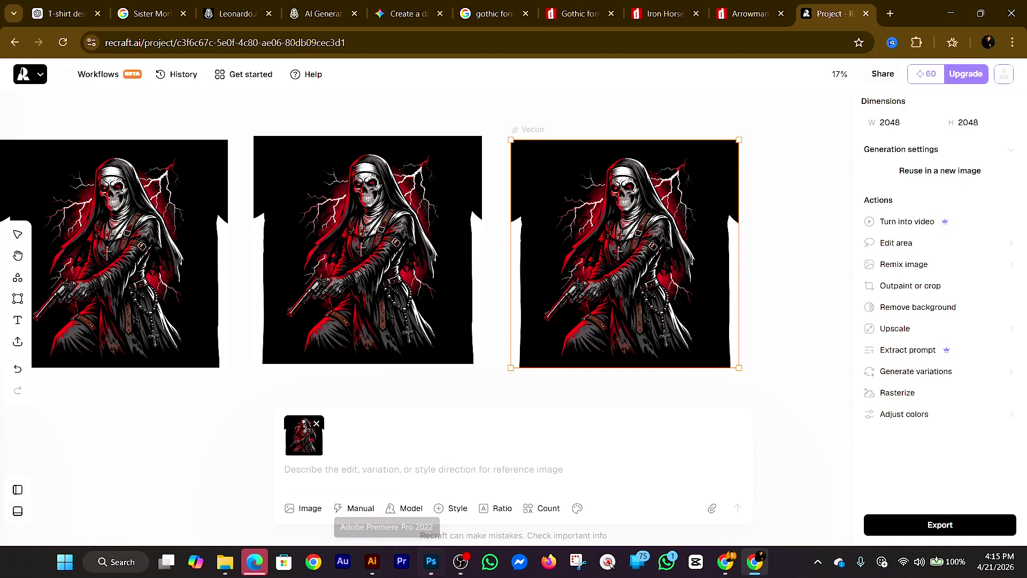
Switch to Illustrator and deselect the nun vector artwork in image (2).svg to view its colors
left_click(369, 560)
left_click(435, 54)
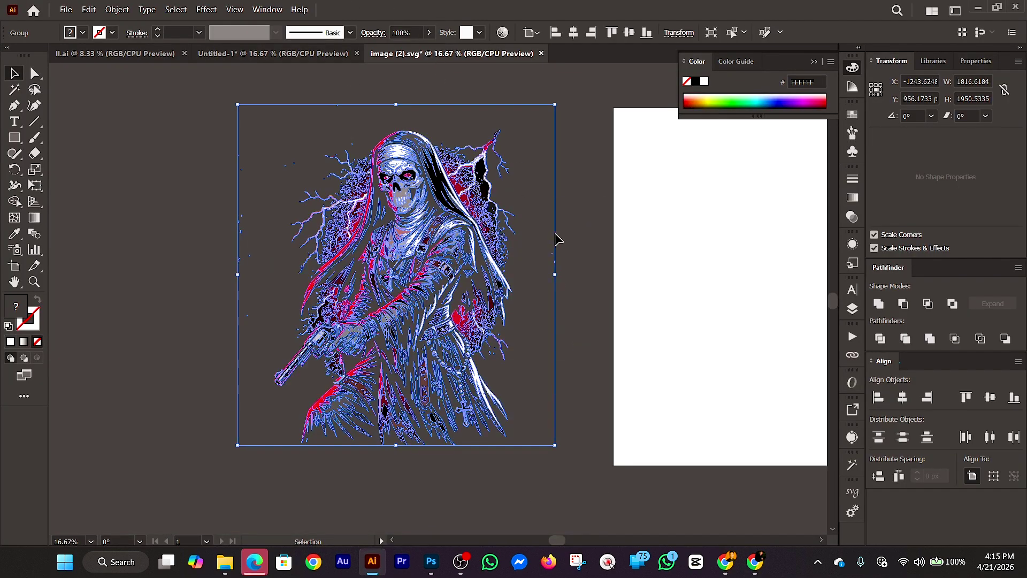
left_click(589, 236)
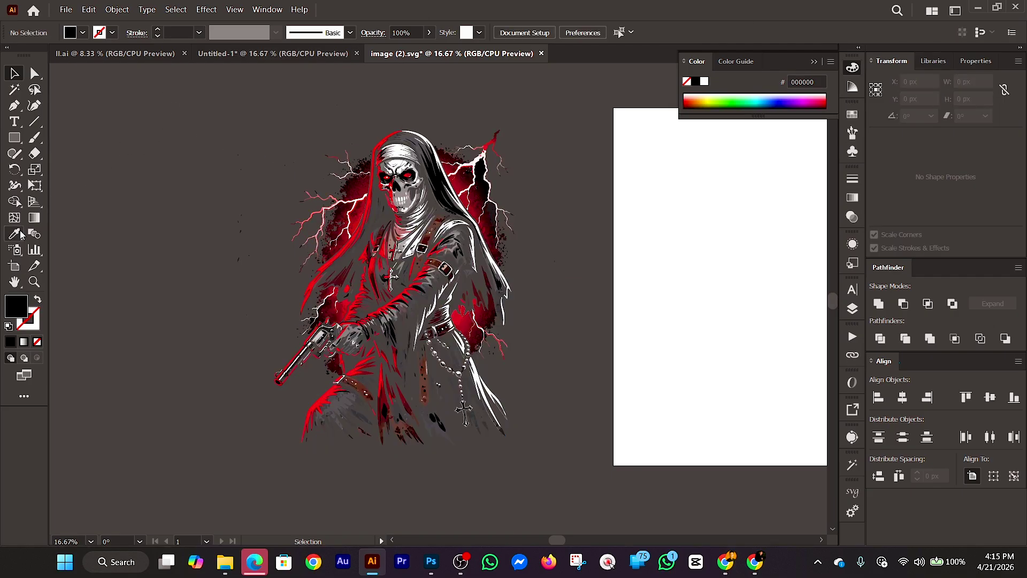
Preview the nun artwork on a black rectangle about 2056 x 2249 px sent behind it, and delete the rectangle
left_click(15, 139)
left_click_drag(188, 91, 547, 485)
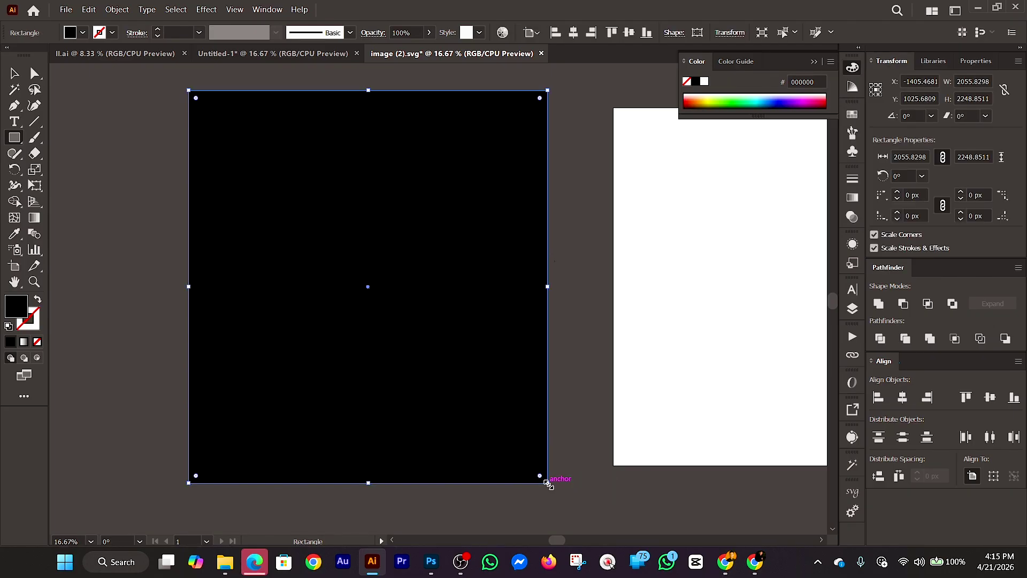
key("ctrl+shift+[")
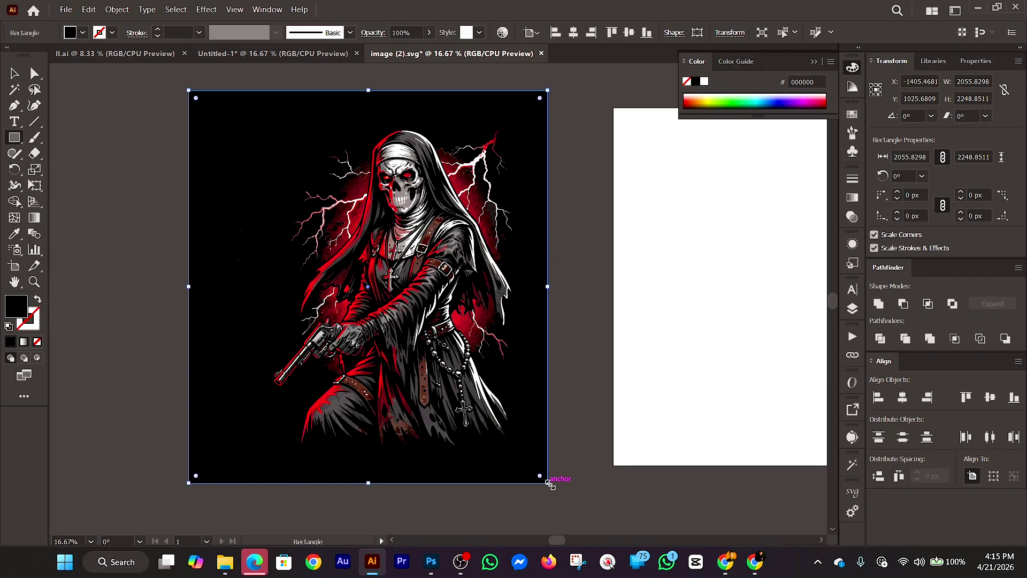
left_click(14, 73)
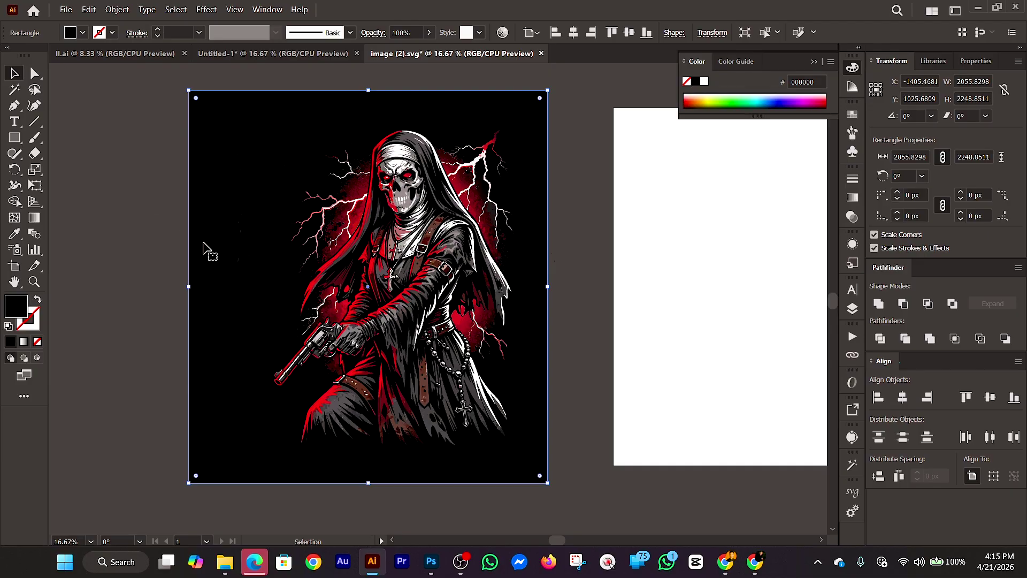
key("Delete")
Select the entire nun artwork group beside the artboard
left_click_drag(219, 111, 552, 451)
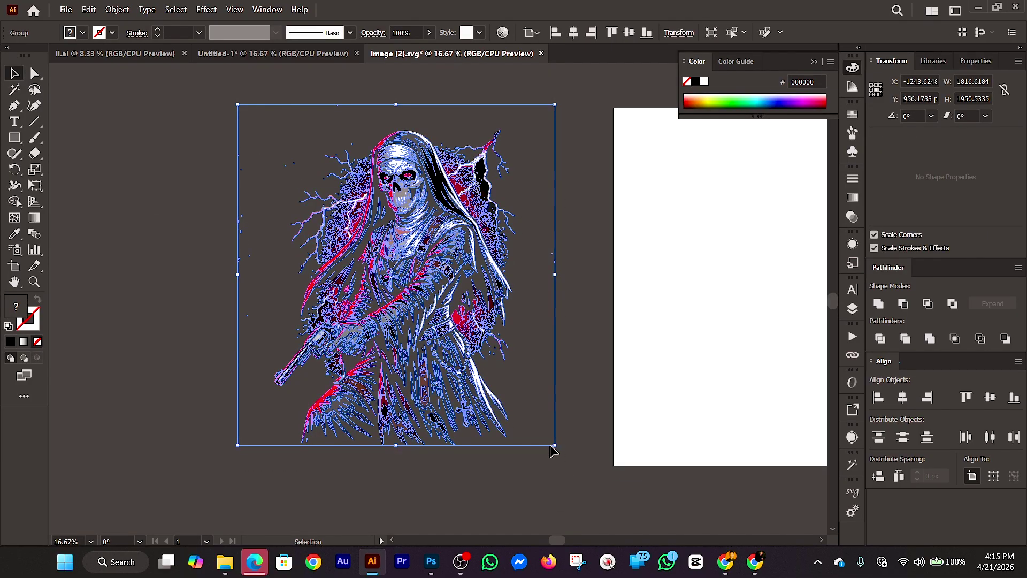
key("ctrl")
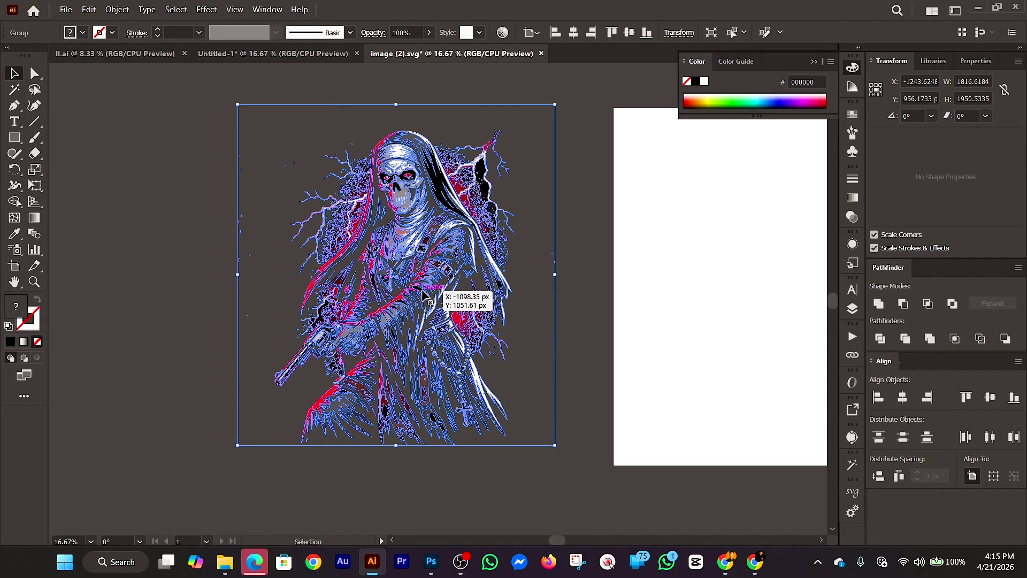
Switch to Photoshop and check the new-document settings for 4500 x 5400 px at 300 ppi, closing them without creating a document
left_click(431, 561)
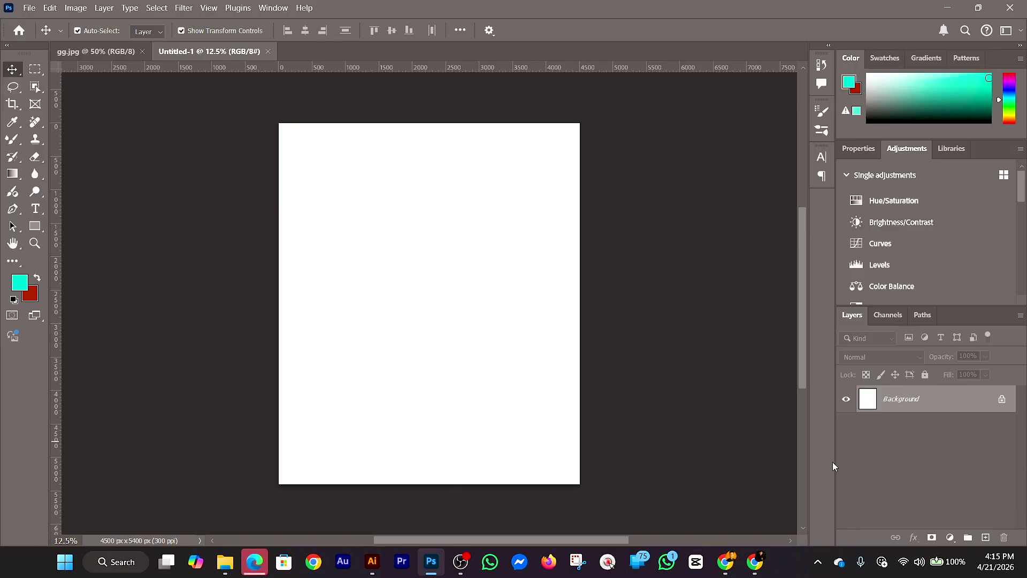
left_click(29, 8)
mouse_move(39, 16)
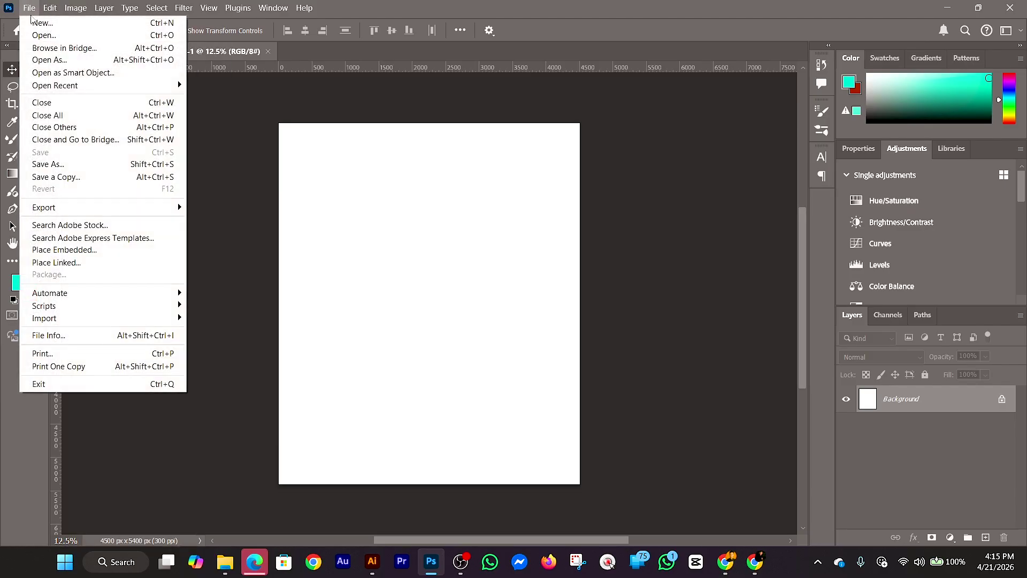
left_click(39, 23)
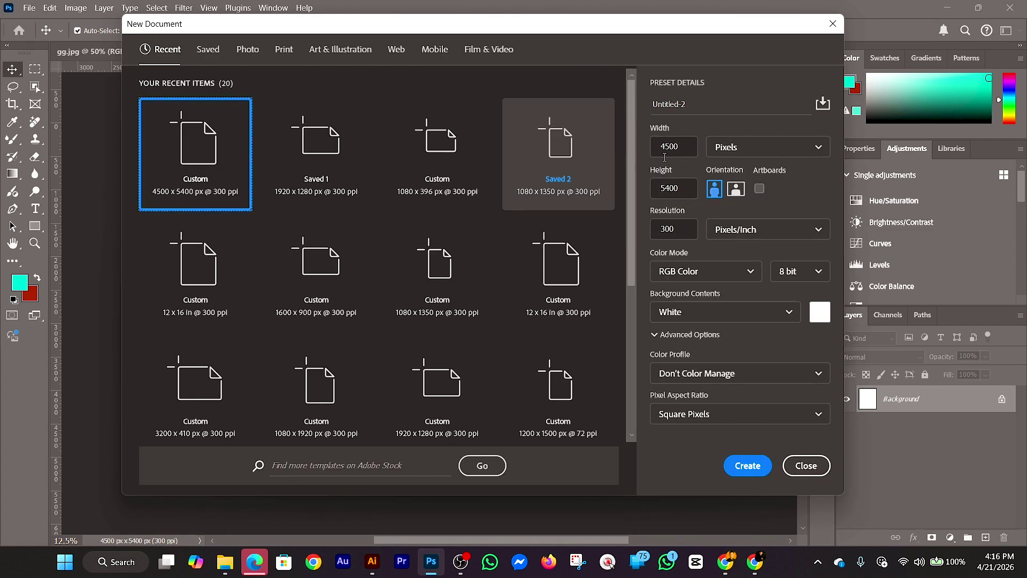
left_click(807, 466)
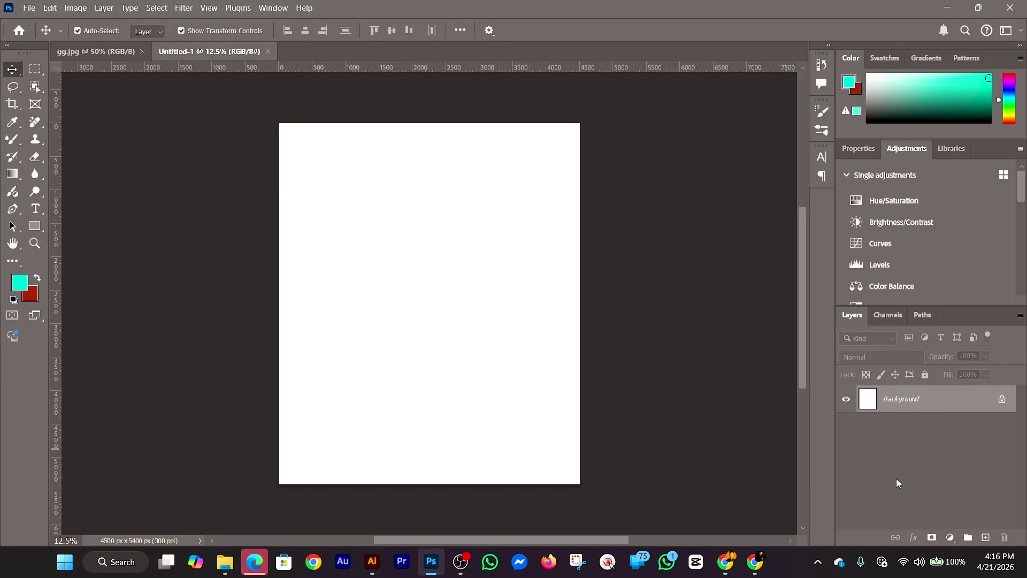
Add a new layer, hide the Background layer and make a solid black (000000) color fill
left_click(986, 537)
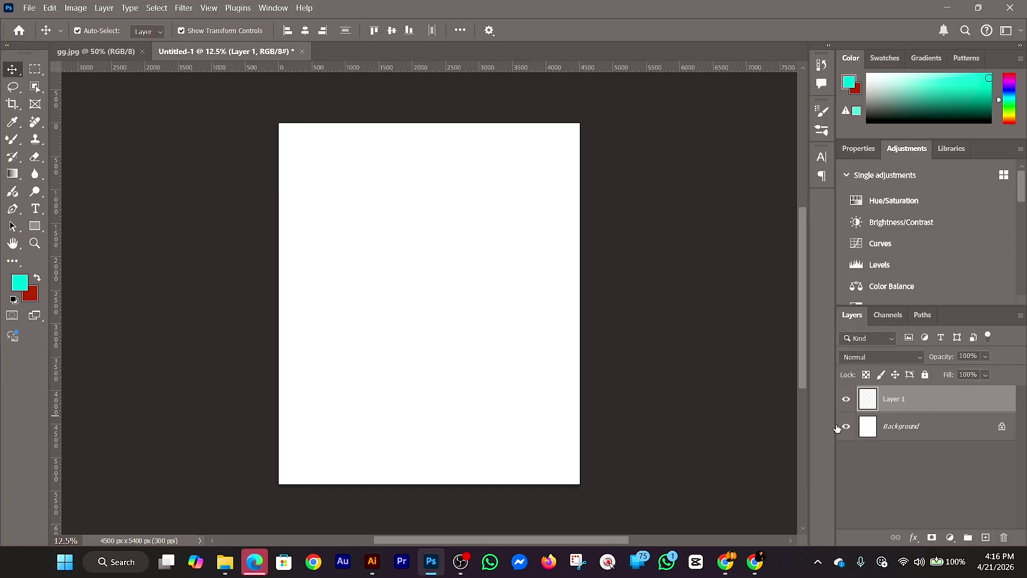
left_click(846, 427)
left_click(951, 538)
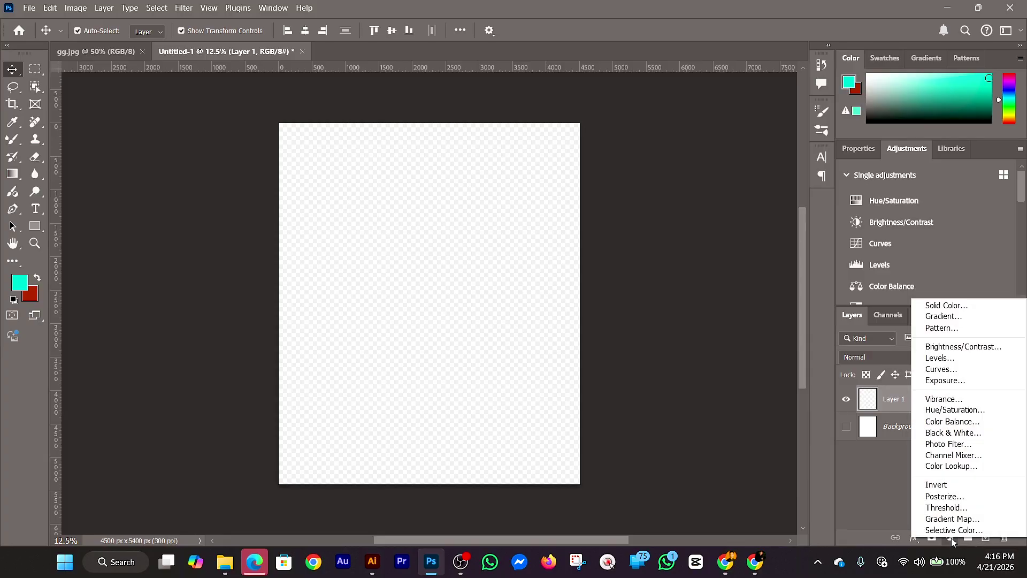
left_click(961, 306)
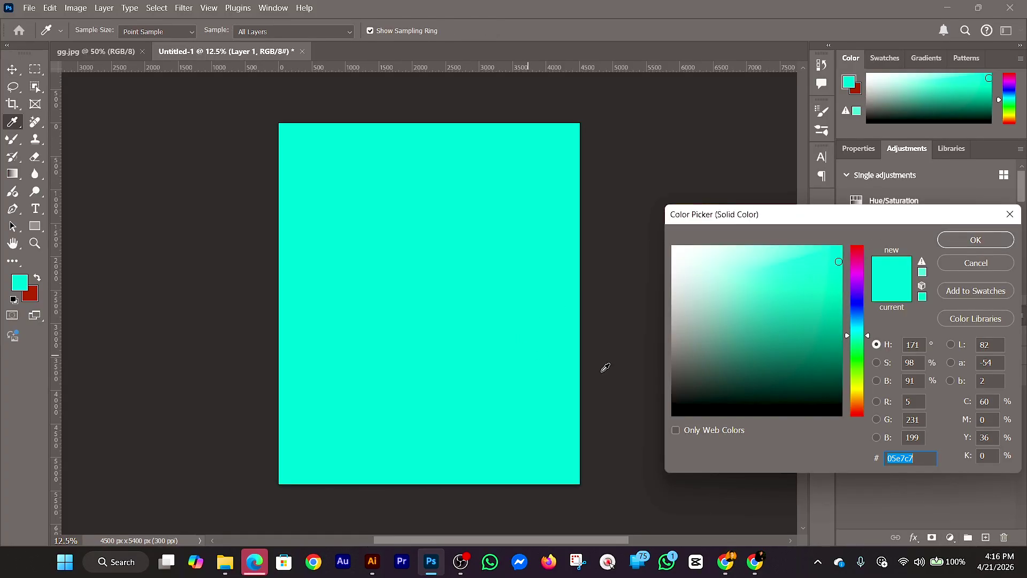
left_click(690, 408)
left_click_drag(657, 420, 669, 416)
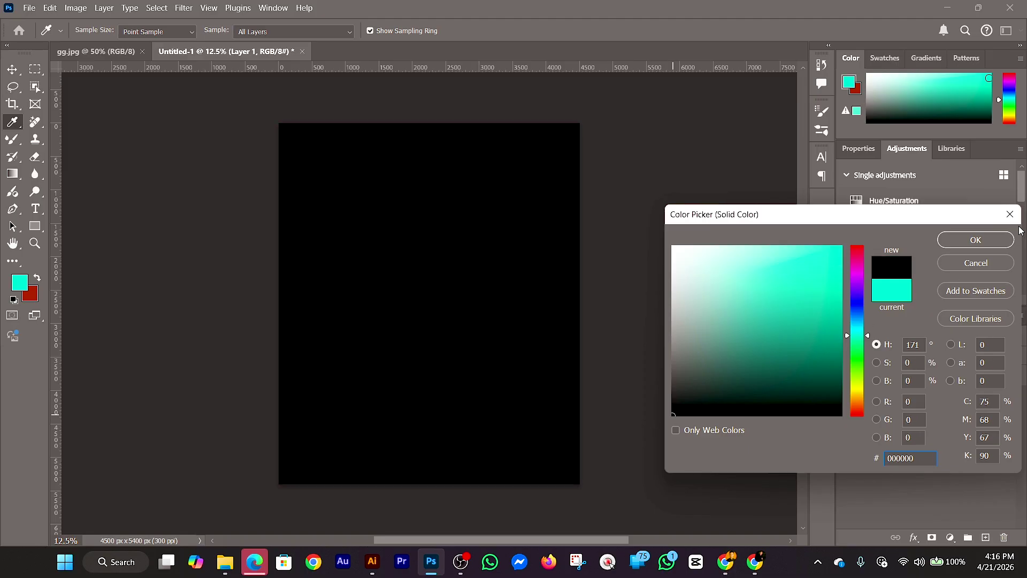
left_click(988, 242)
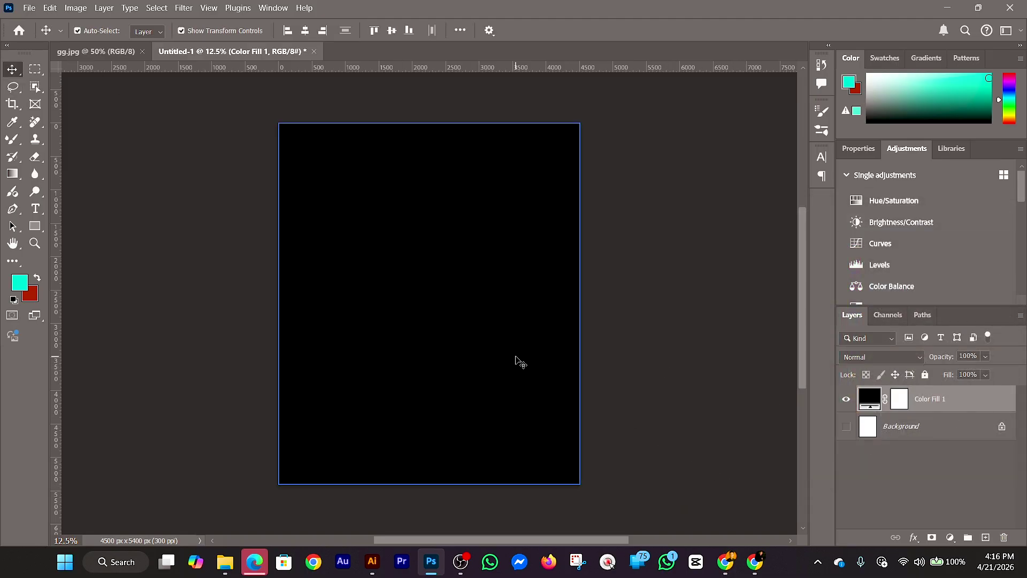
Extend the canvas upward with the Crop tool to about 4500 x 6472 px
left_click(13, 105)
left_click_drag(424, 122, 421, 90)
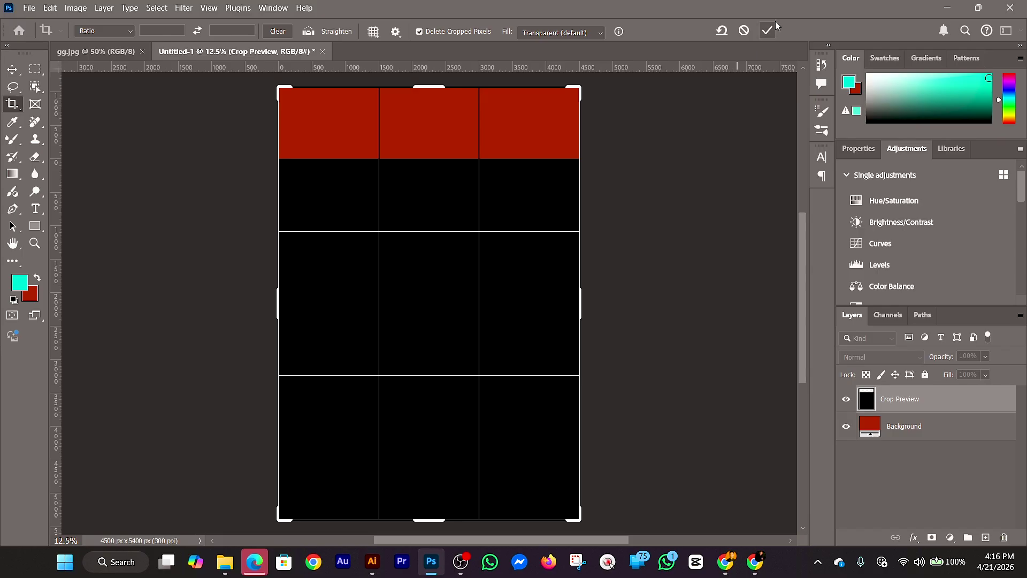
left_click(767, 30)
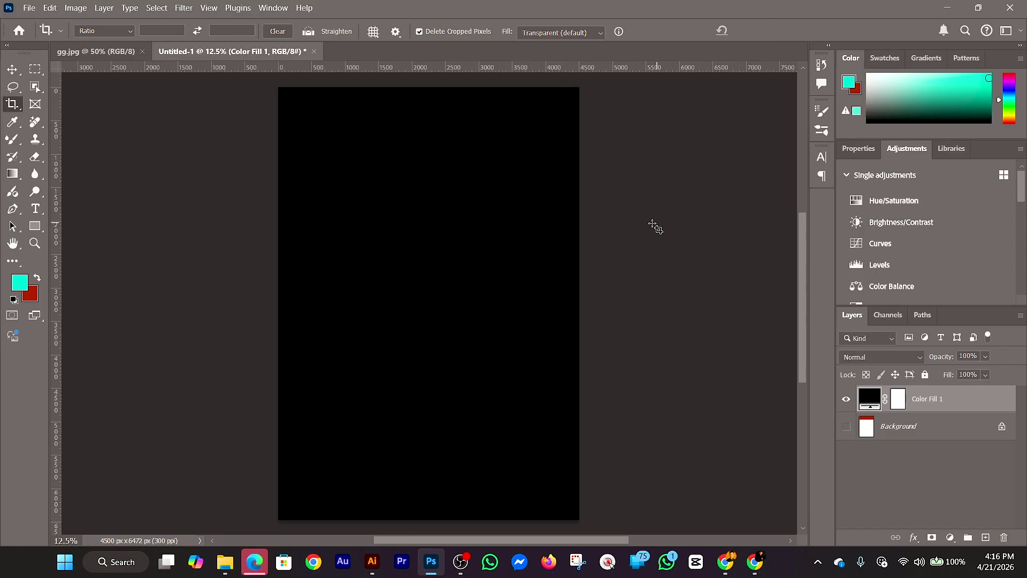
left_click(12, 69)
scroll(647, 334, "down", 1)
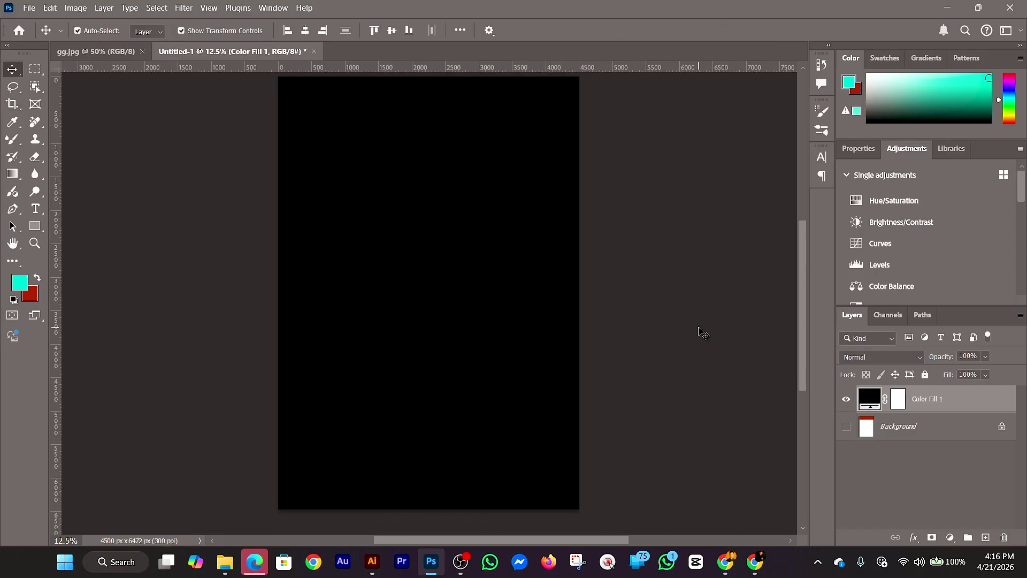
scroll(585, 358, "up", 1)
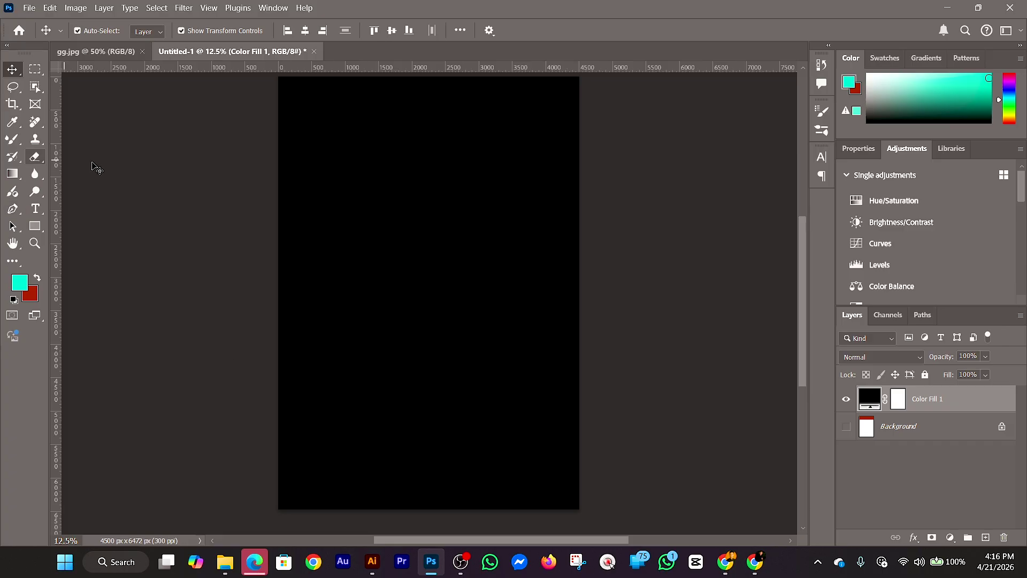
Lock the black color fill layer and switch to Illustrator with the nun artwork
left_click(925, 374)
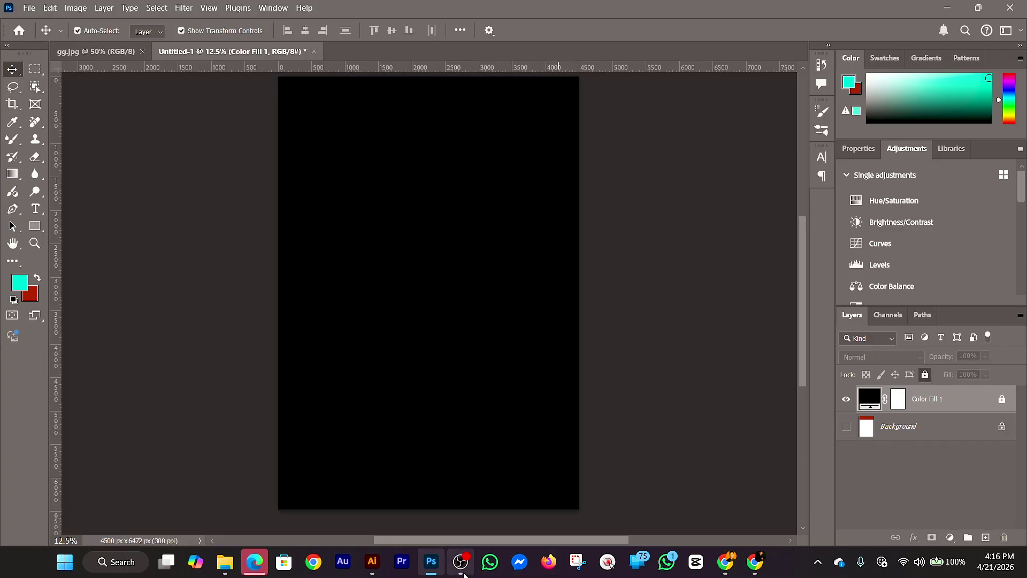
left_click(379, 571)
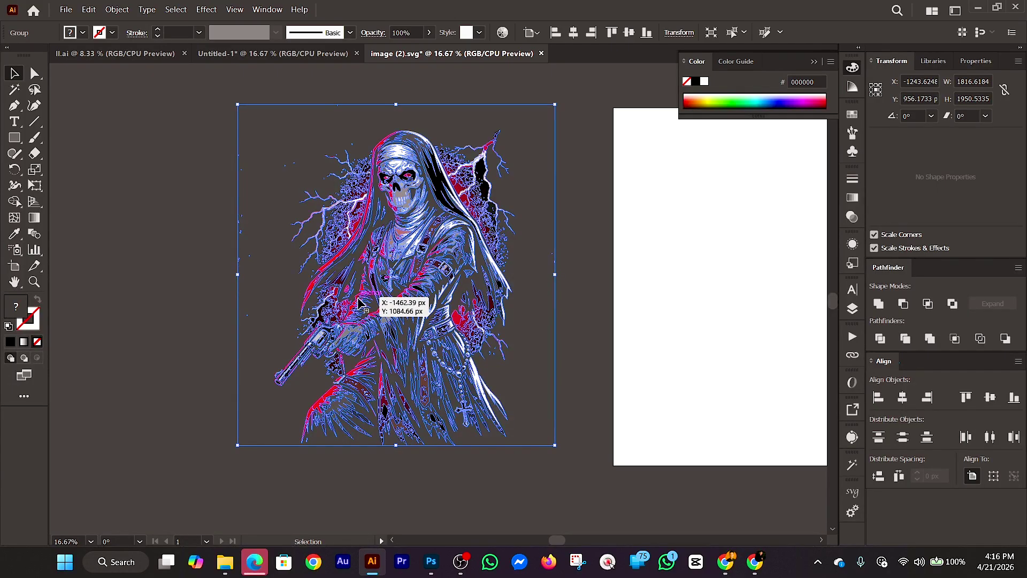
Copy the nun artwork from Illustrator and paste it into the Photoshop canvas as a smart object, accepting the default placement
left_click(244, 239)
left_click(377, 247)
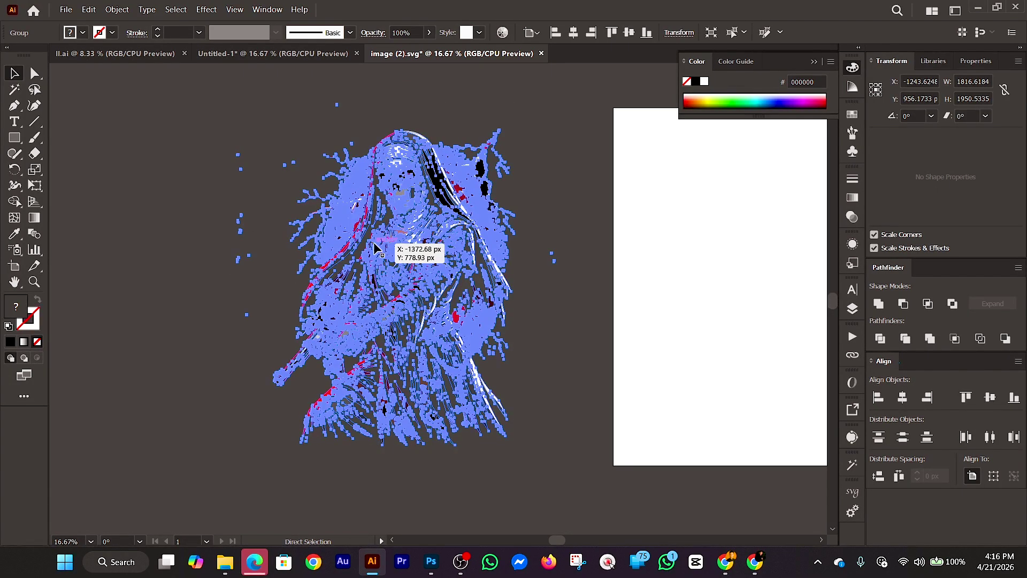
left_click(977, 8)
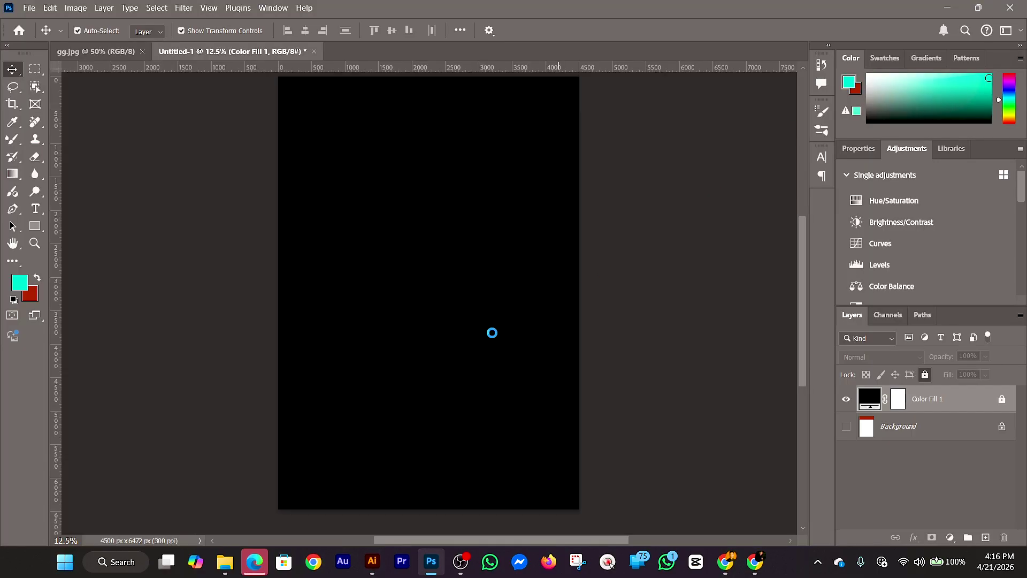
key("ctrl+v")
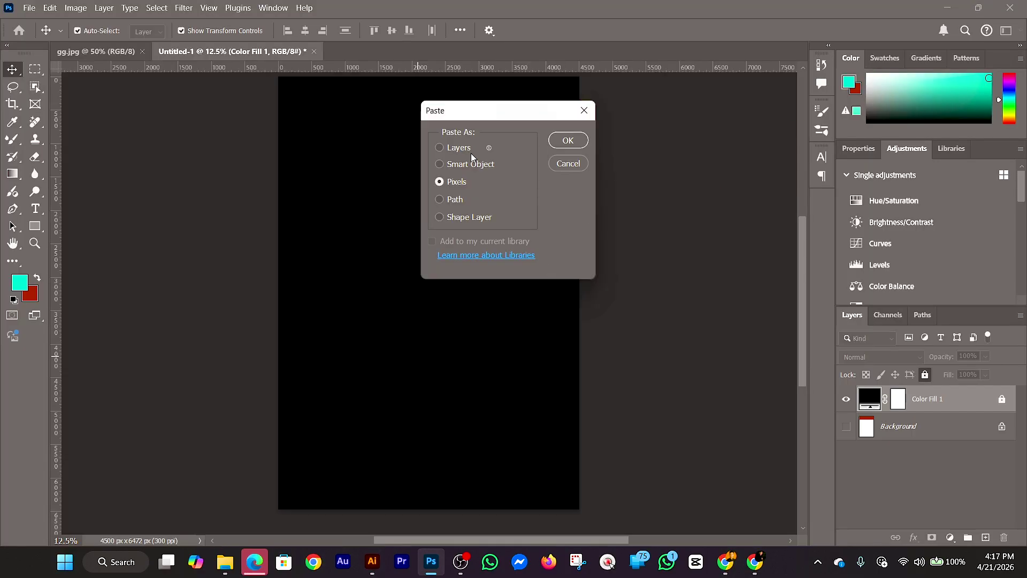
left_click(470, 163)
left_click(568, 141)
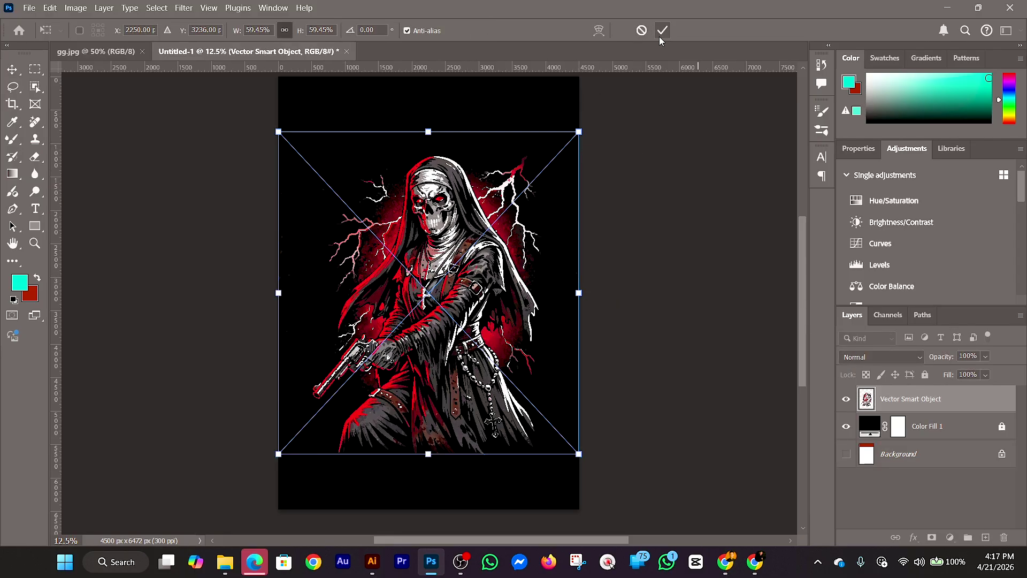
left_click(663, 30)
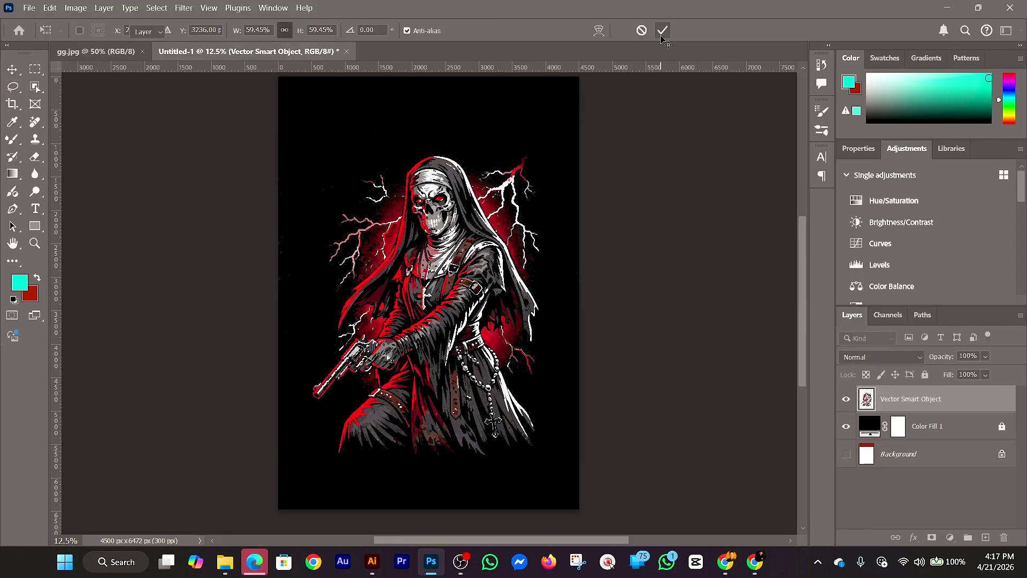
left_click(440, 328)
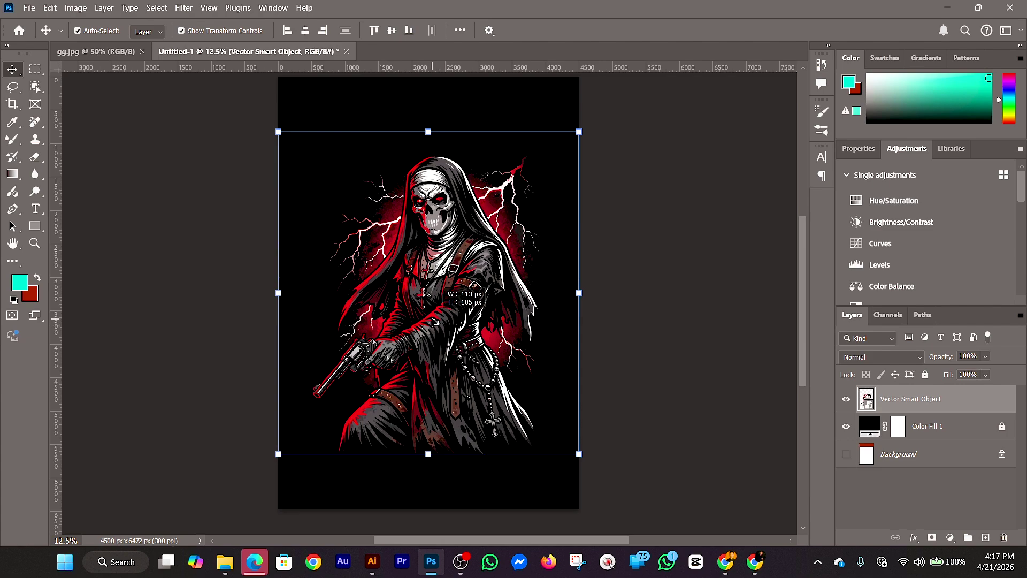
left_click_drag(440, 320, 438, 317)
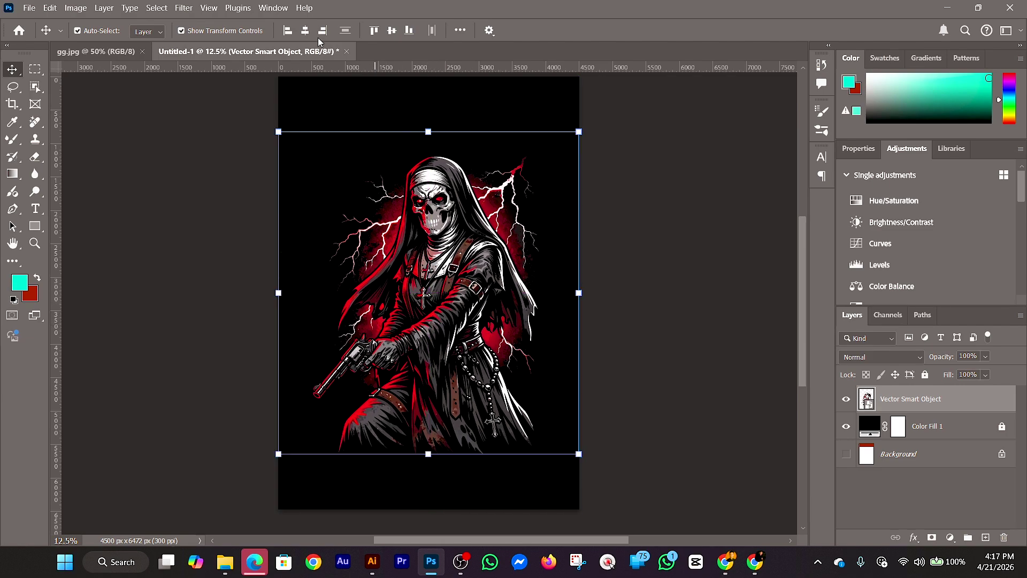
left_click(699, 325)
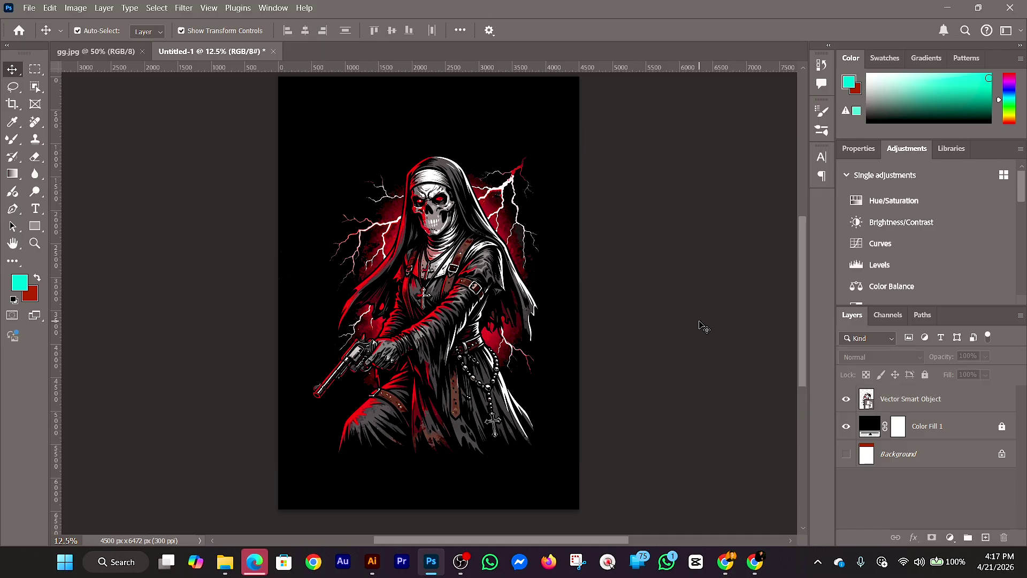
scroll(480, 348, "up", 1)
left_click(473, 297)
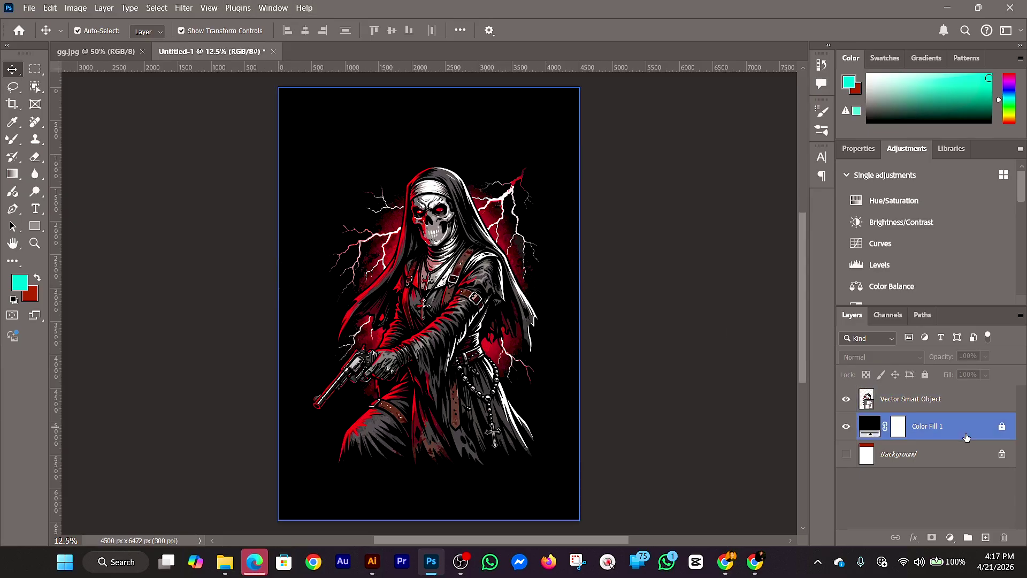
left_click(925, 401)
right_click(870, 399)
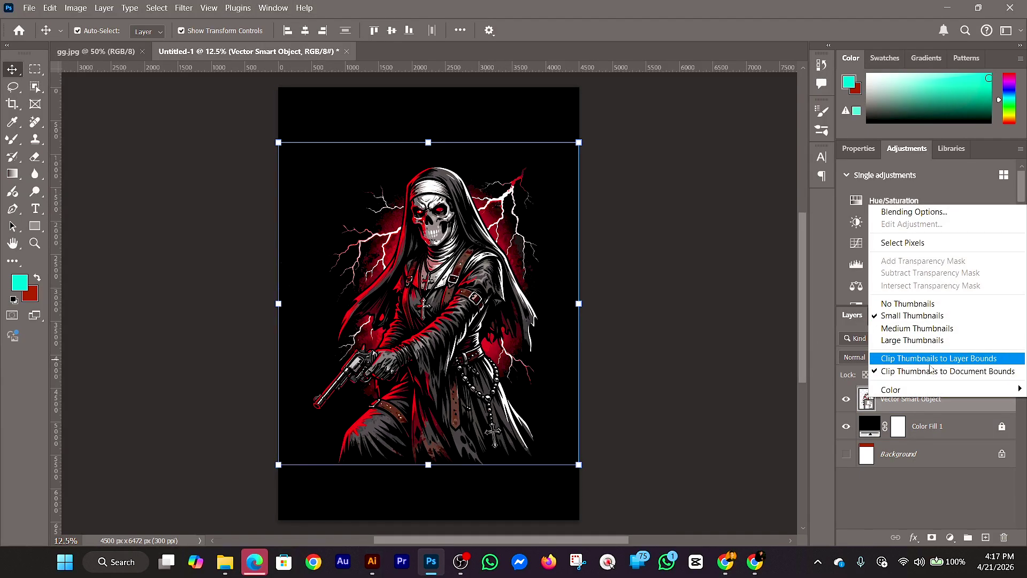
left_click(761, 433)
right_click(912, 405)
left_click(788, 360)
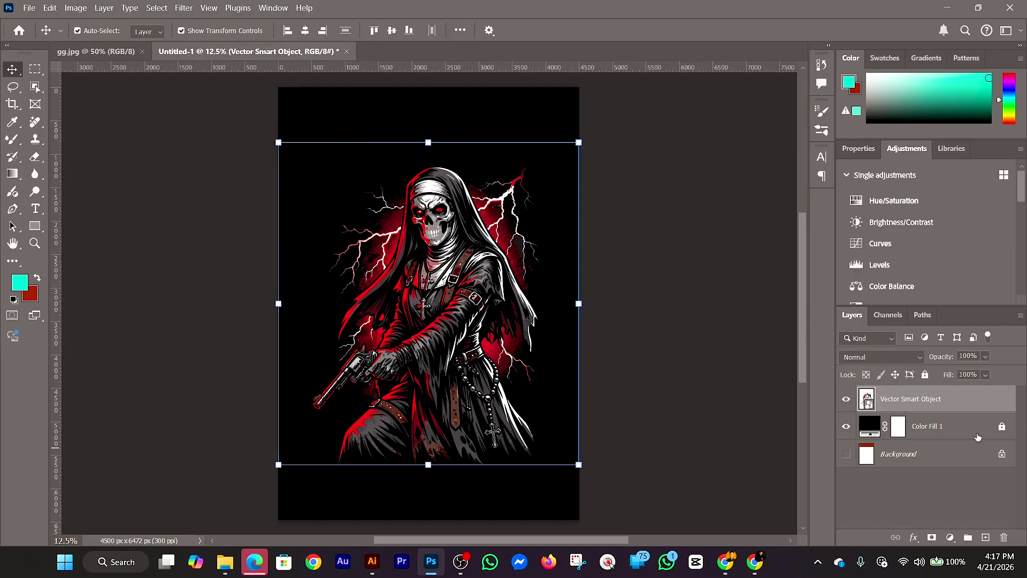
Open the Oil Paint filter for the nun smart object
left_click(185, 8)
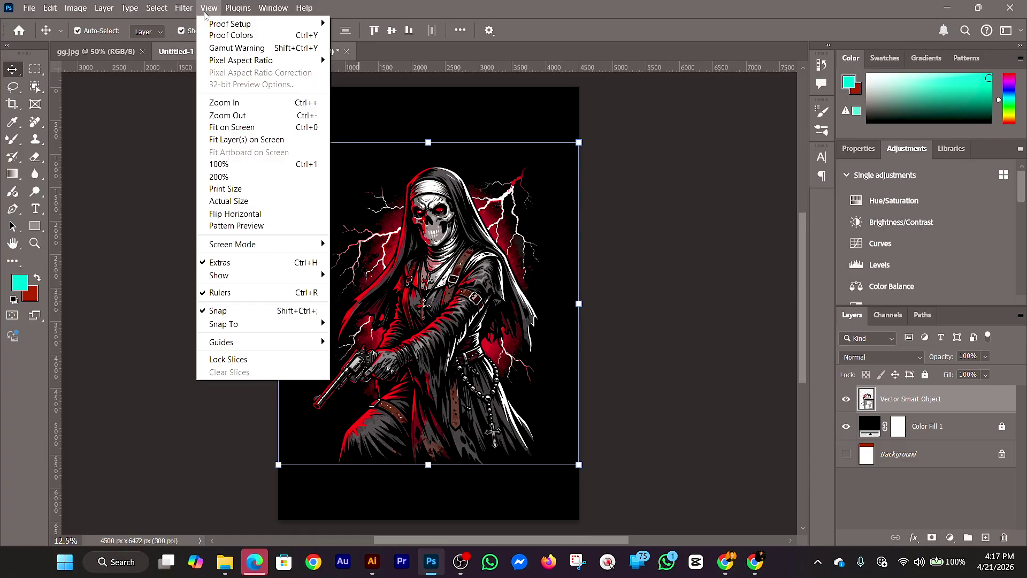
mouse_move(269, 245)
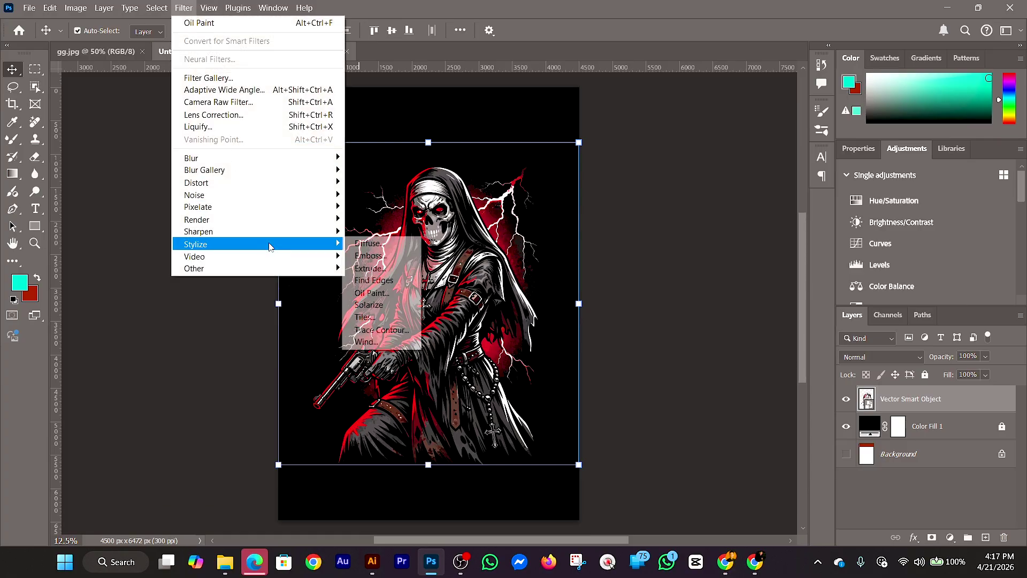
left_click(393, 293)
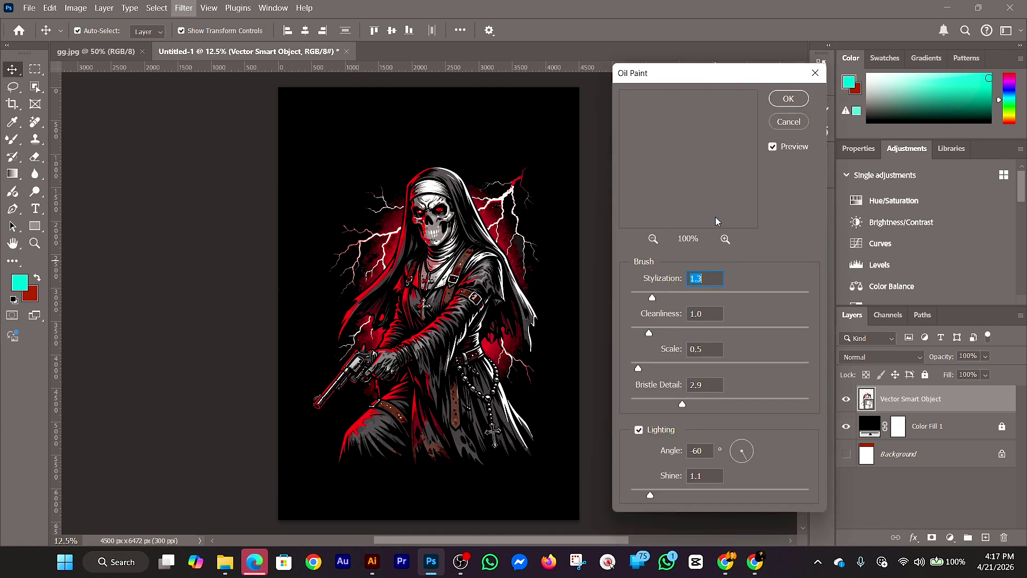
Examine different areas of the nun artwork in the Oil Paint preview to judge the brush texture
mouse_move(664, 181)
left_mouse_down()
mouse_move(787, 278)
mouse_move(849, 430)
left_mouse_up()
left_click_drag(666, 122, 774, 342)
left_click_drag(684, 163, 781, 328)
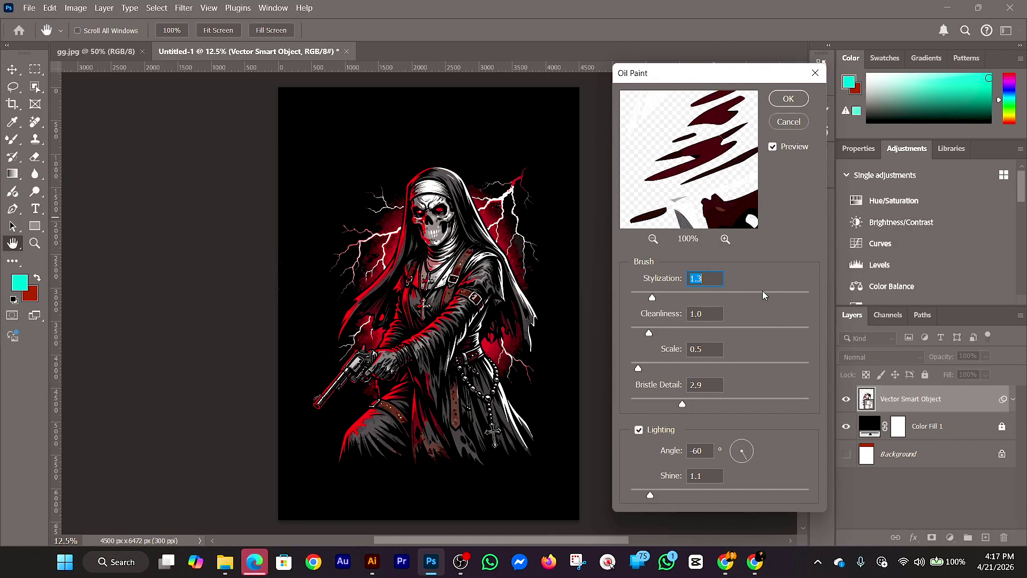
mouse_move(642, 94)
left_mouse_down()
mouse_move(649, 163)
mouse_move(584, 197)
mouse_move(582, 219)
left_mouse_up()
left_click_drag(715, 121, 675, 218)
left_click_drag(691, 153, 770, 333)
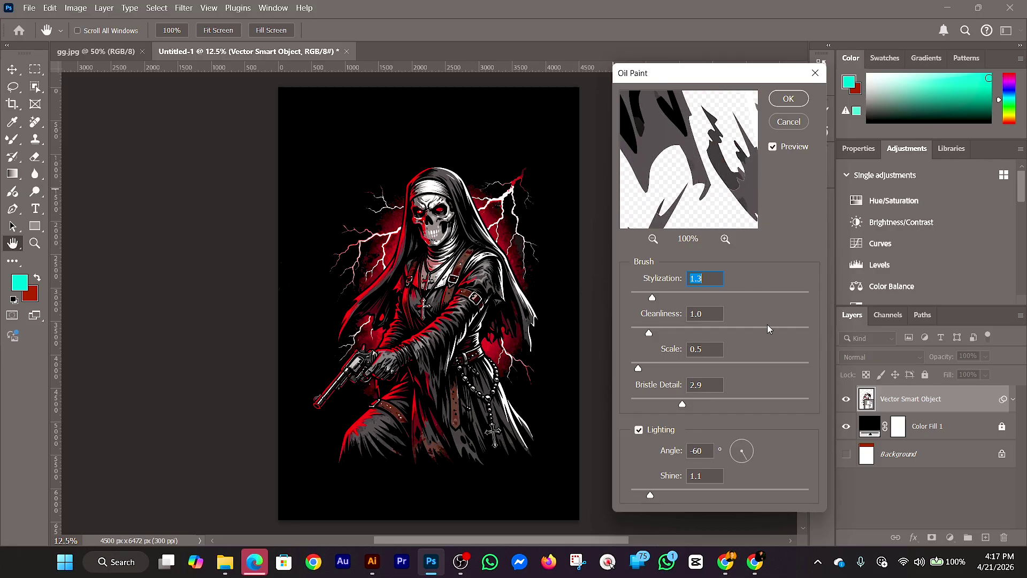
left_click_drag(718, 179, 798, 321)
mouse_move(726, 183)
left_mouse_down()
mouse_move(734, 173)
mouse_move(725, 170)
mouse_move(769, 280)
mouse_move(753, 205)
mouse_move(728, 167)
mouse_move(830, 232)
mouse_move(624, 285)
mouse_move(601, 316)
left_mouse_up()
mouse_move(709, 152)
left_mouse_down()
mouse_move(654, 285)
mouse_move(711, 273)
left_mouse_up()
left_click_drag(700, 212, 689, 337)
left_click_drag(700, 167, 774, 219)
mouse_move(660, 152)
left_mouse_down()
mouse_move(739, 188)
mouse_move(769, 150)
left_mouse_up()
mouse_move(700, 159)
left_mouse_down()
mouse_move(842, 191)
mouse_move(691, 135)
mouse_move(700, 111)
left_mouse_up()
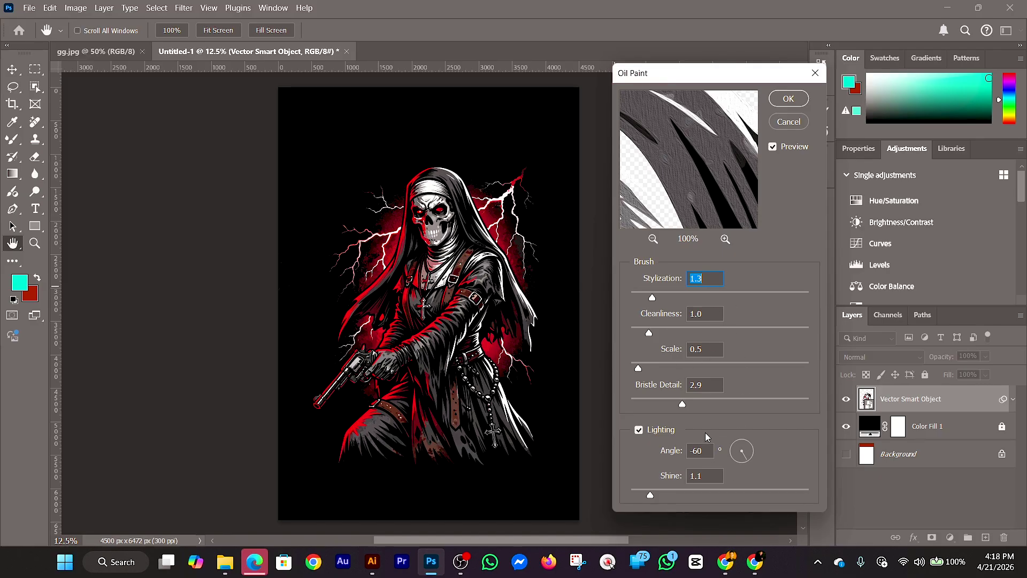
Set the Oil Paint bristle detail to 1.5 and apply the filter to the nun layer
left_click_drag(680, 401, 657, 405)
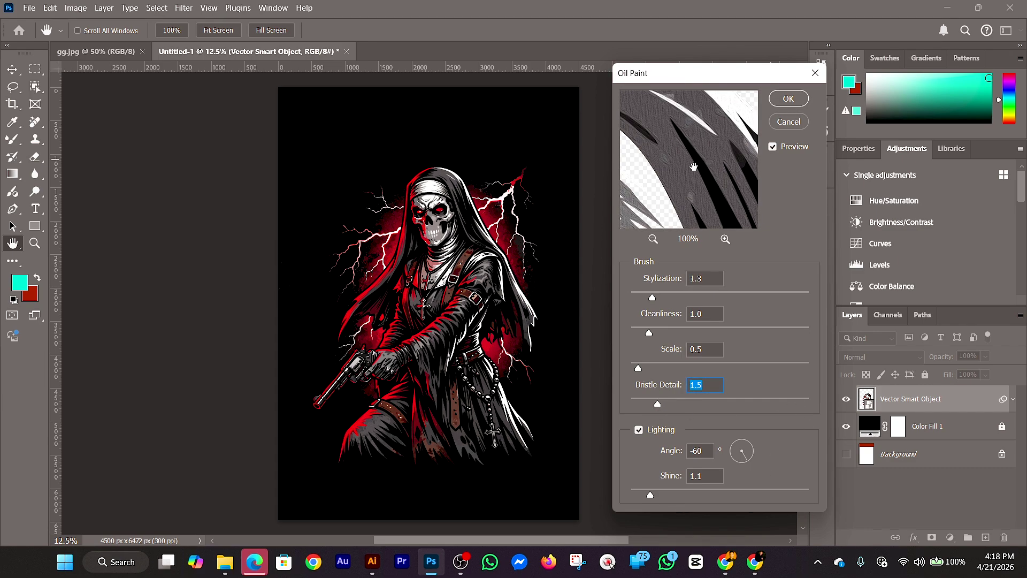
left_click(789, 99)
key("v")
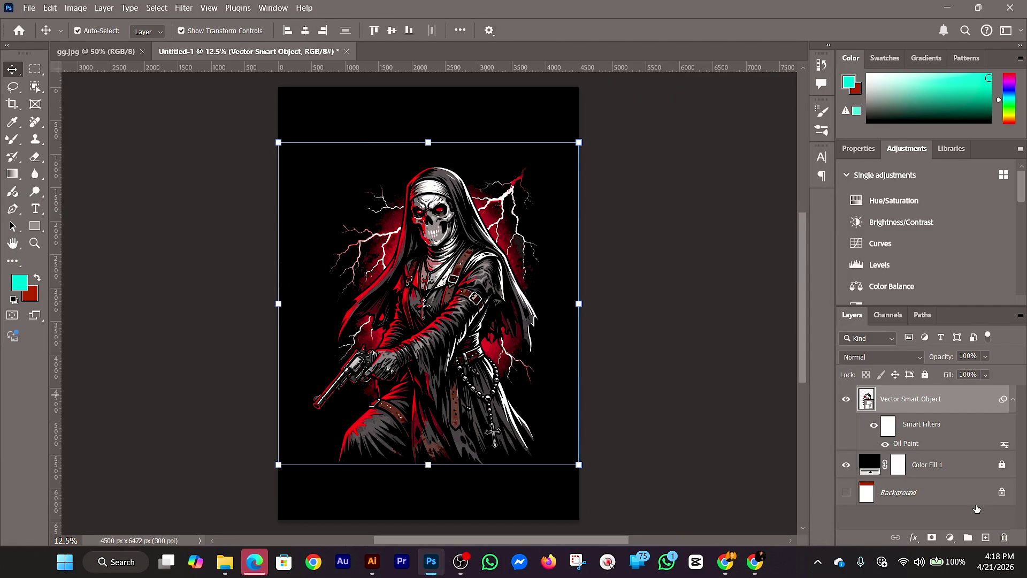
Convert the nun layer with its Oil Paint filter into a new smart object and move it down, leaving empty space above
left_click(935, 466)
left_click(898, 451)
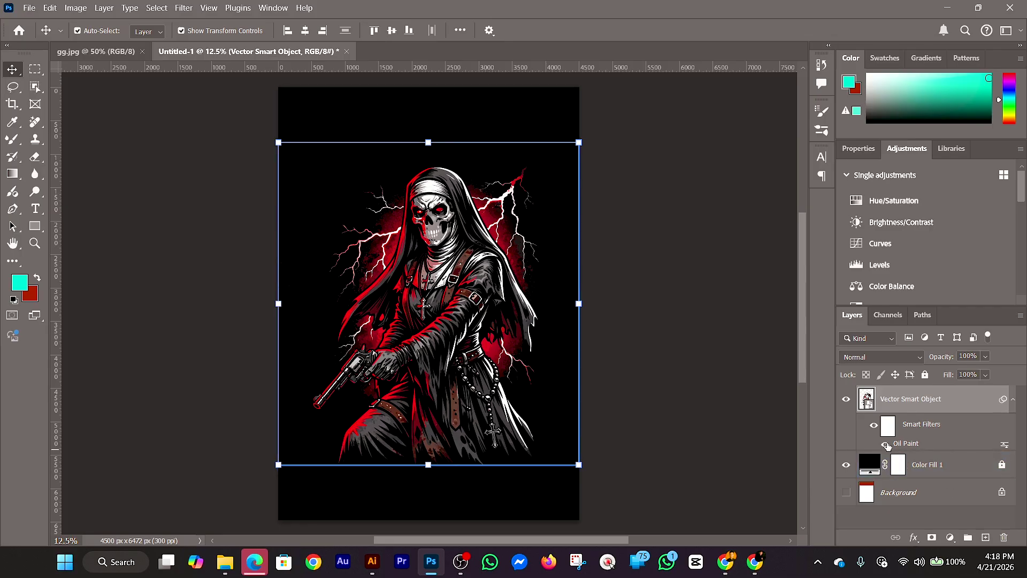
left_click(885, 444)
right_click(903, 410)
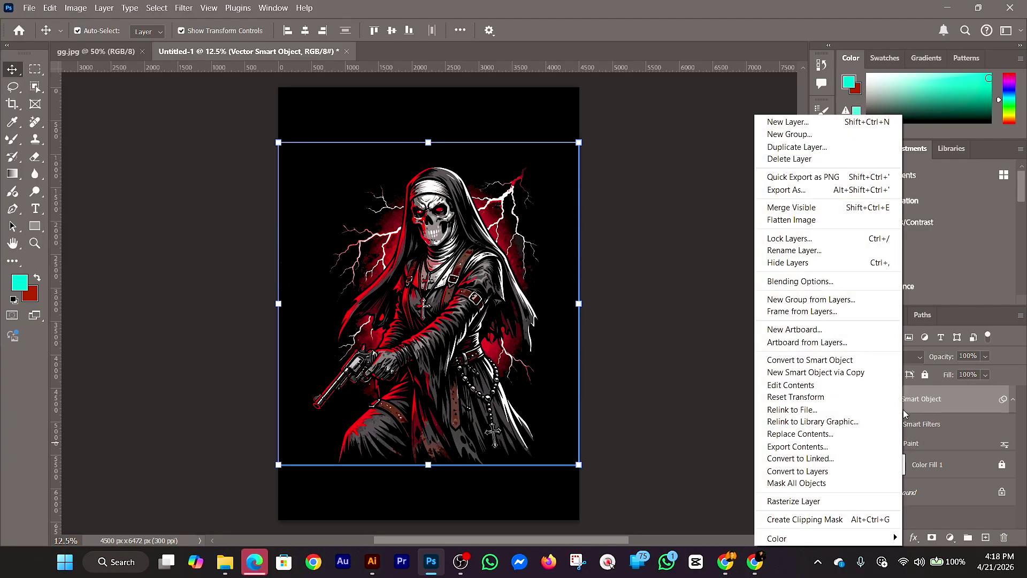
left_click(808, 362)
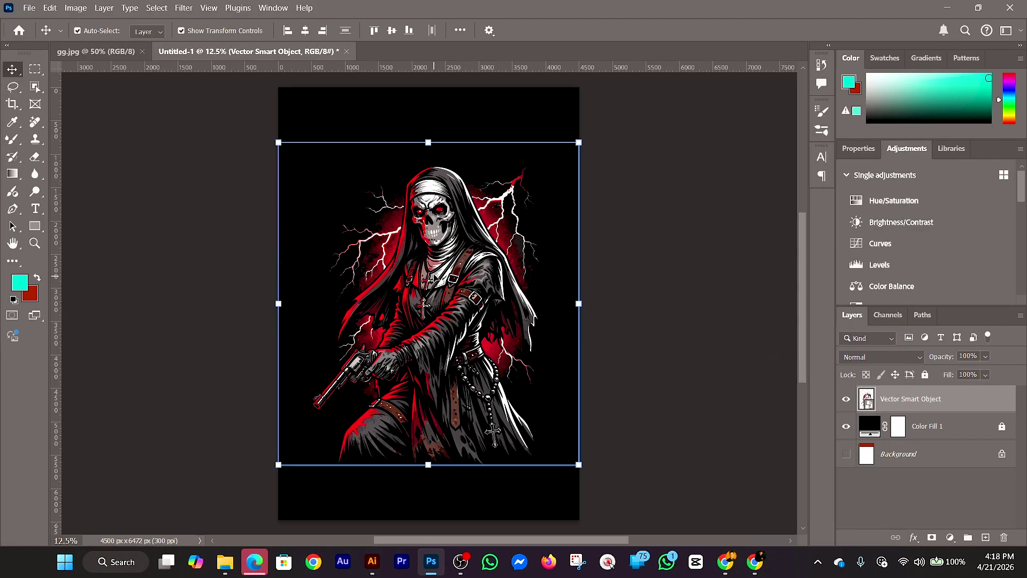
left_click_drag(441, 274, 440, 311)
left_click(717, 301)
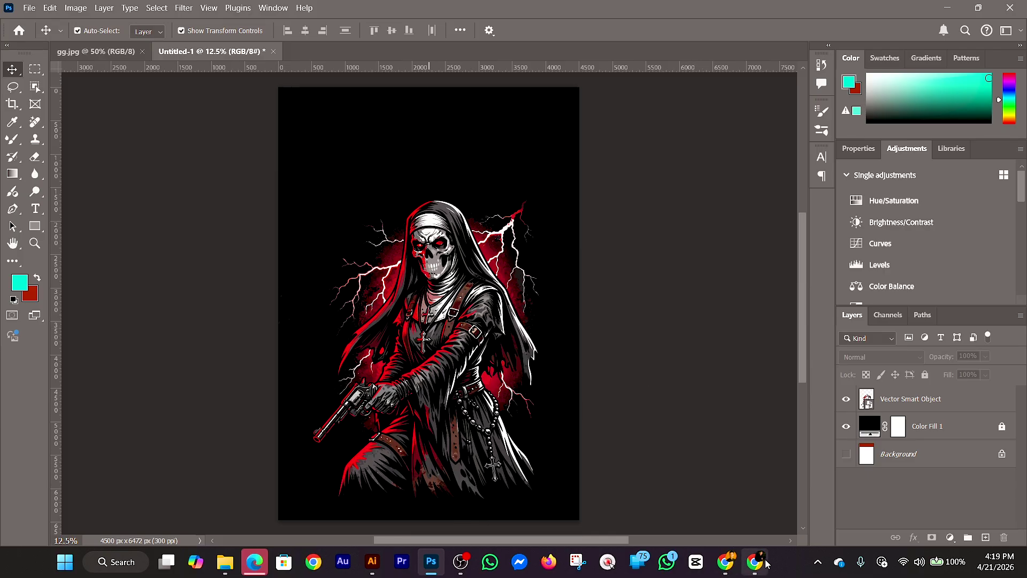
Switch to Chrome and review the T-shirt quote suggestions in the ChatGPT conversation, highlighting "Born Evil" among the short viral quotes
mouse_move(754, 562)
left_click(754, 482)
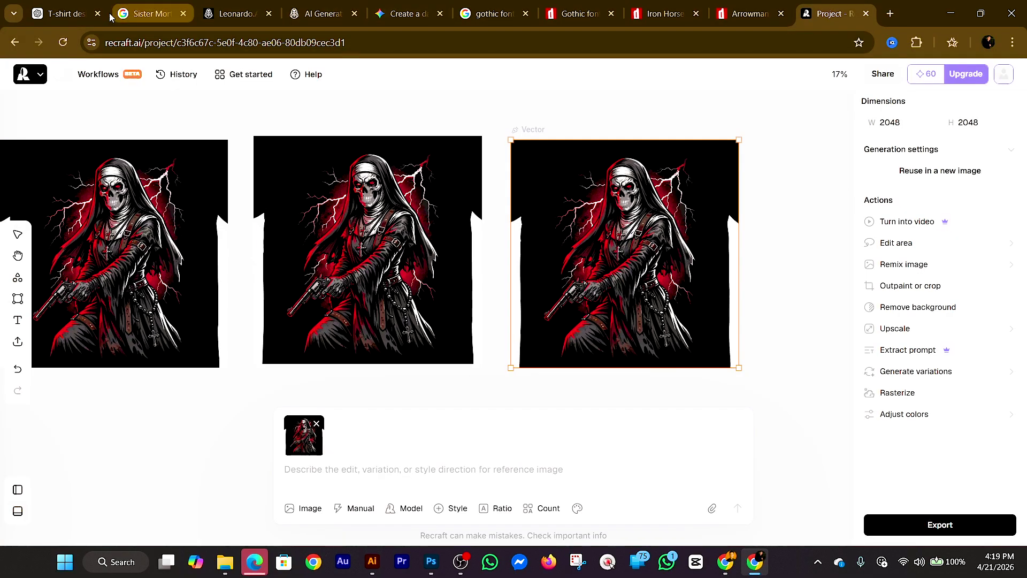
left_click(62, 16)
scroll(773, 364, "down", 9)
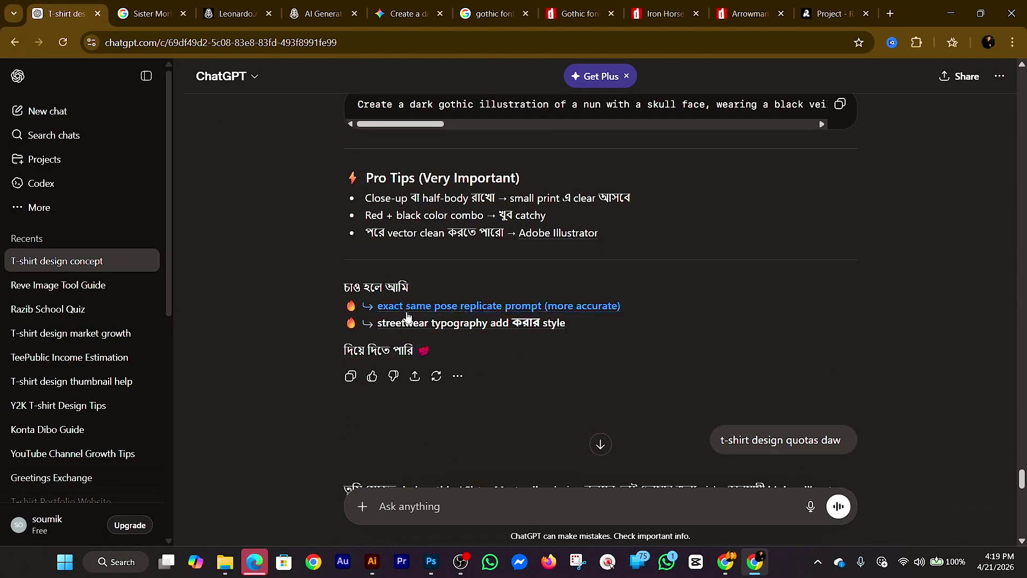
scroll(765, 273, "down", 1)
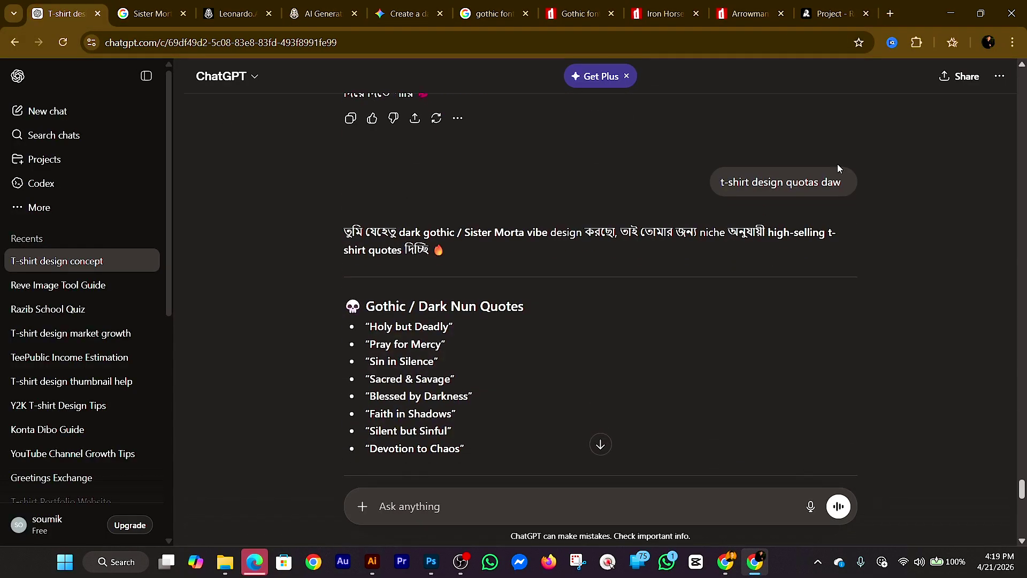
scroll(425, 329, "down", 3)
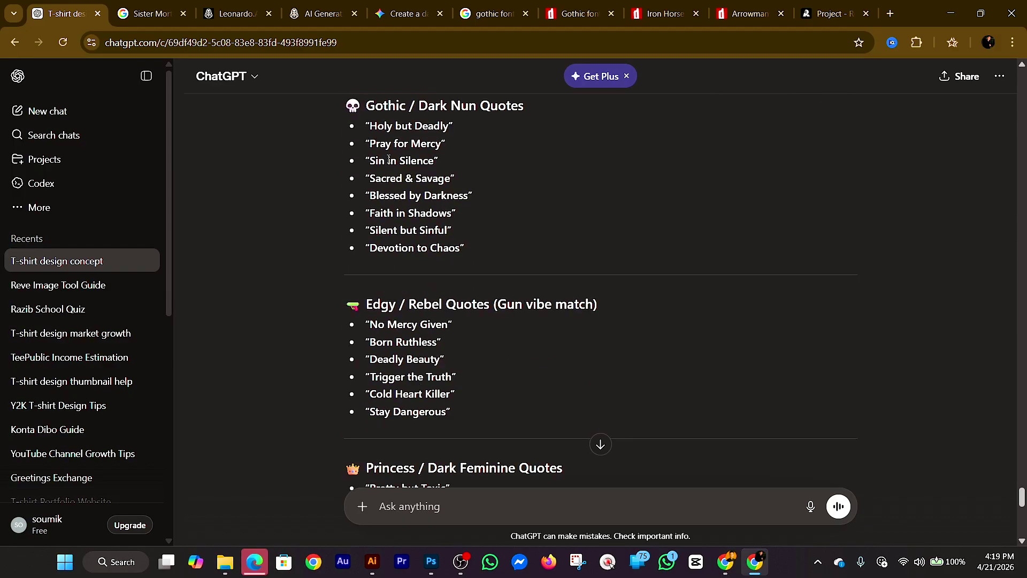
scroll(554, 309, "down", 5)
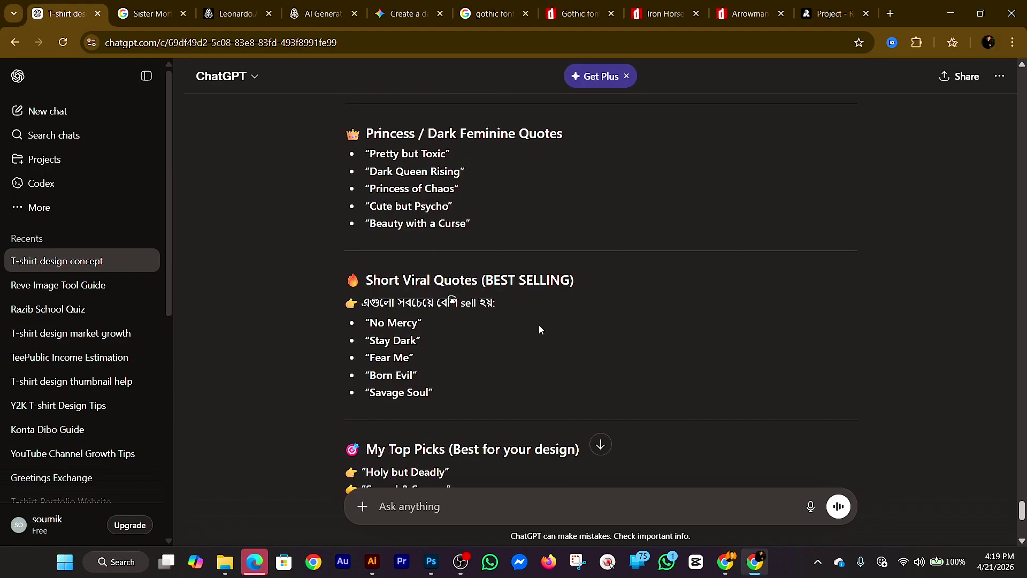
left_click_drag(370, 377, 507, 376)
left_click(524, 376)
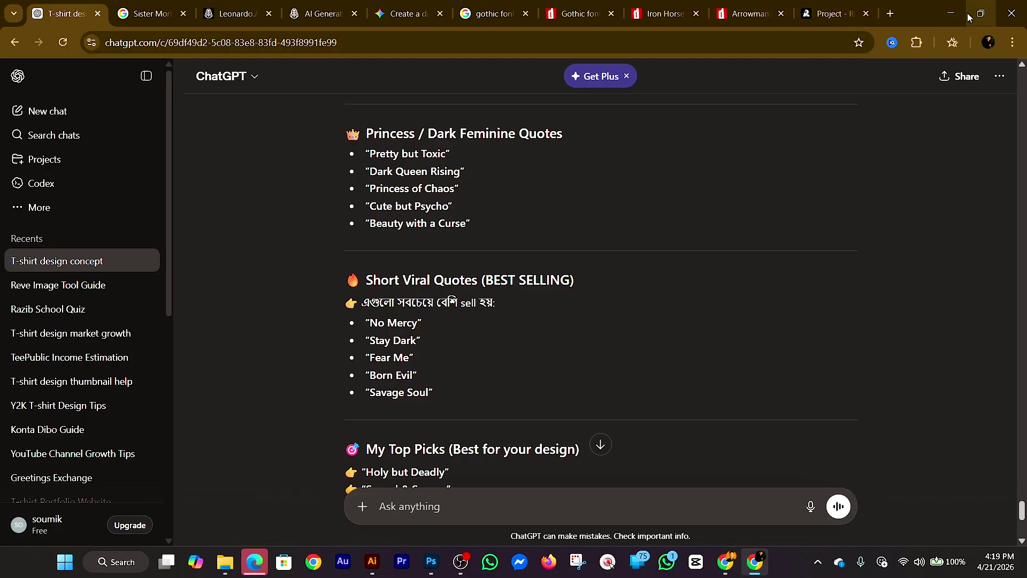
Compare the Arrowman and Iron Horse font previews on DaFont and return to Photoshop
left_click(731, 12)
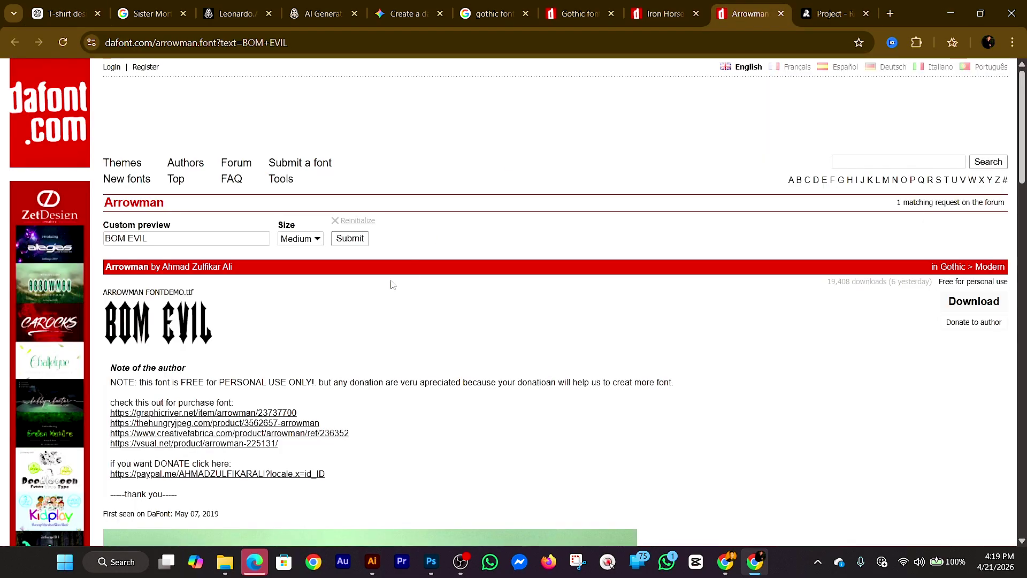
left_click(682, 17)
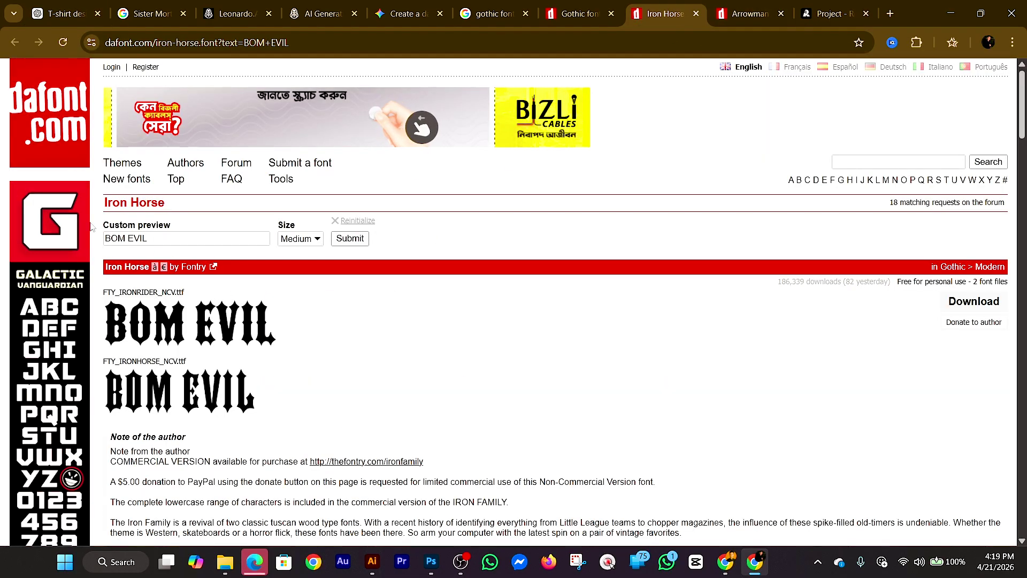
left_click(731, 17)
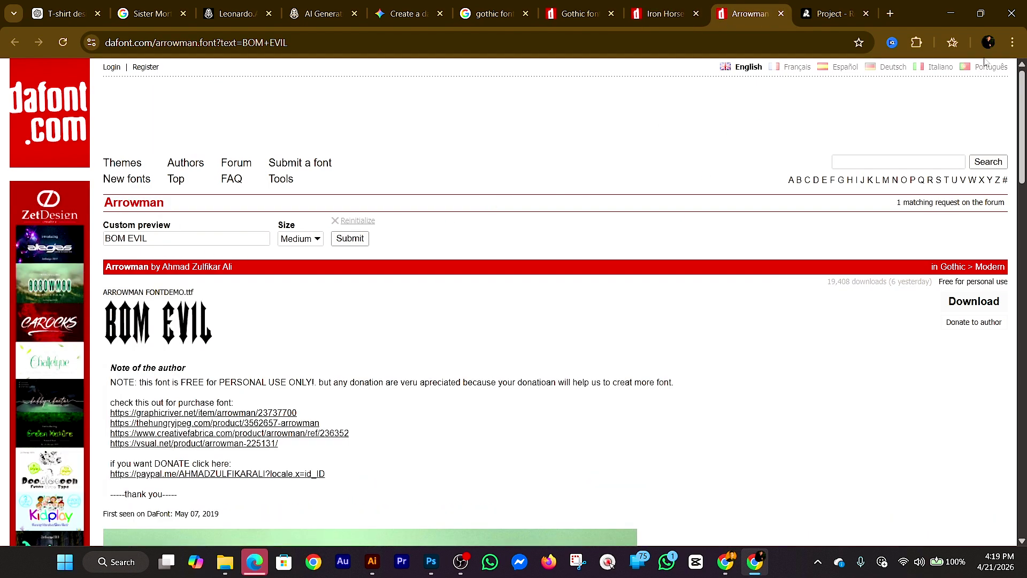
left_click(946, 18)
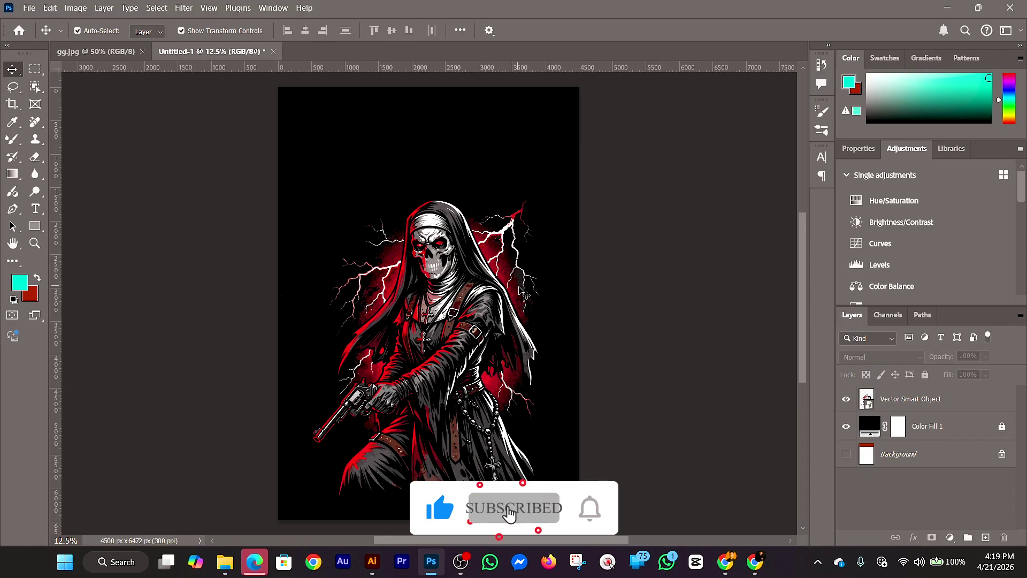
Switch to Illustrator with the nun artwork document
left_click(497, 424)
left_click(411, 532)
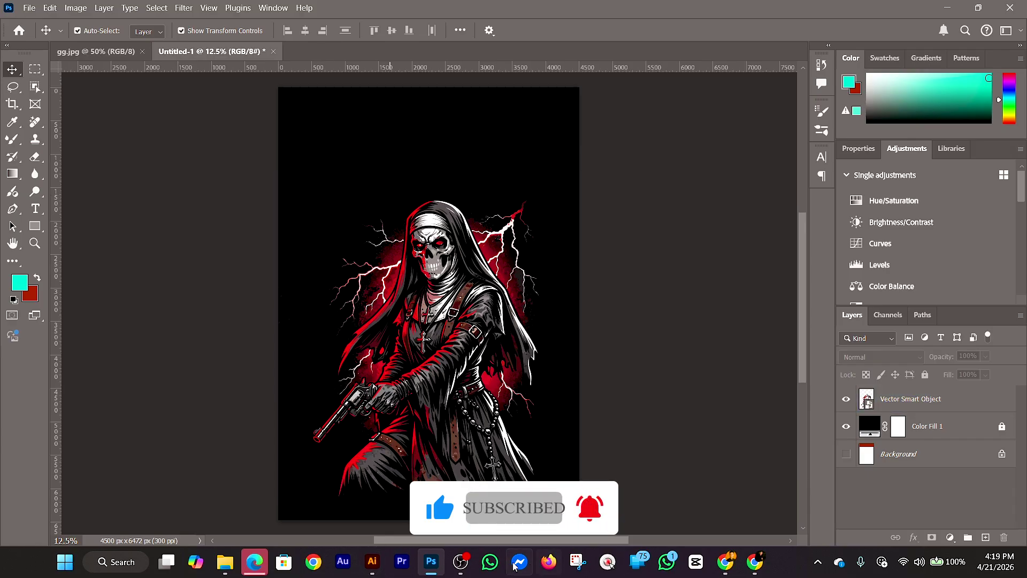
left_click(373, 561)
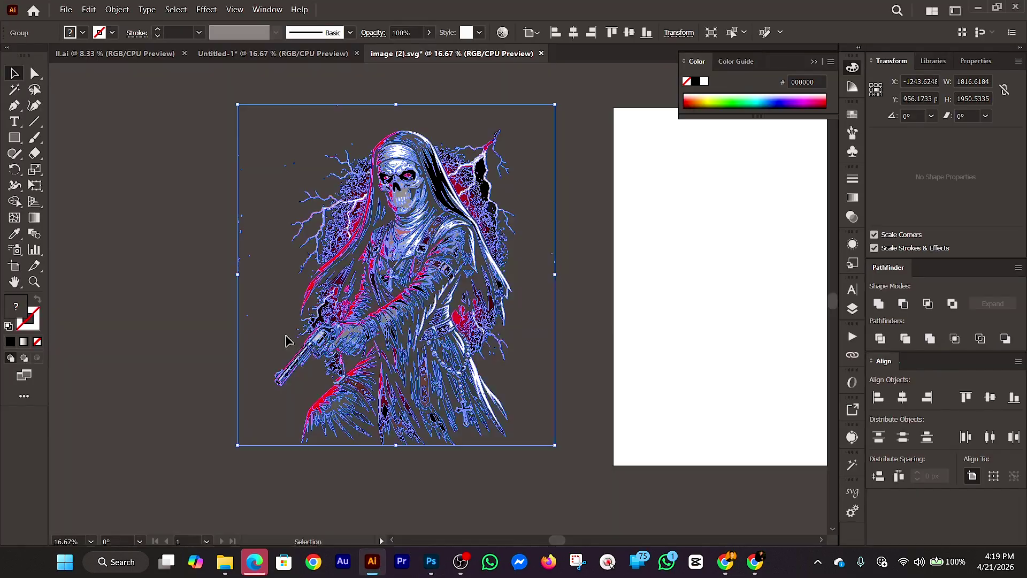
Open the Untitled-1 document and move the already split BORN EVIL lettering aside so that it overlaps the artboard's edge
left_click(286, 56)
mouse_move(364, 300)
left_mouse_down()
mouse_move(357, 277)
mouse_move(360, 321)
mouse_move(359, 308)
mouse_move(414, 323)
mouse_move(368, 306)
mouse_move(368, 291)
left_mouse_up()
left_click(328, 387)
left_click(328, 287)
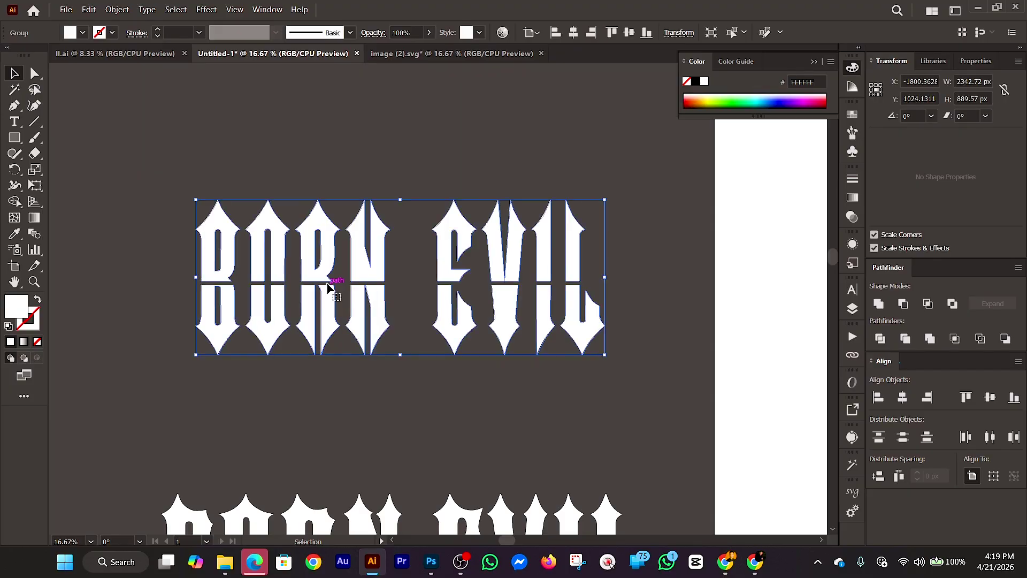
mouse_move(328, 288)
left_mouse_down()
mouse_move(428, 327)
mouse_move(591, 364)
mouse_move(586, 375)
mouse_move(360, 328)
mouse_move(294, 278)
mouse_move(316, 281)
mouse_move(306, 289)
mouse_move(297, 272)
mouse_move(316, 271)
left_mouse_up()
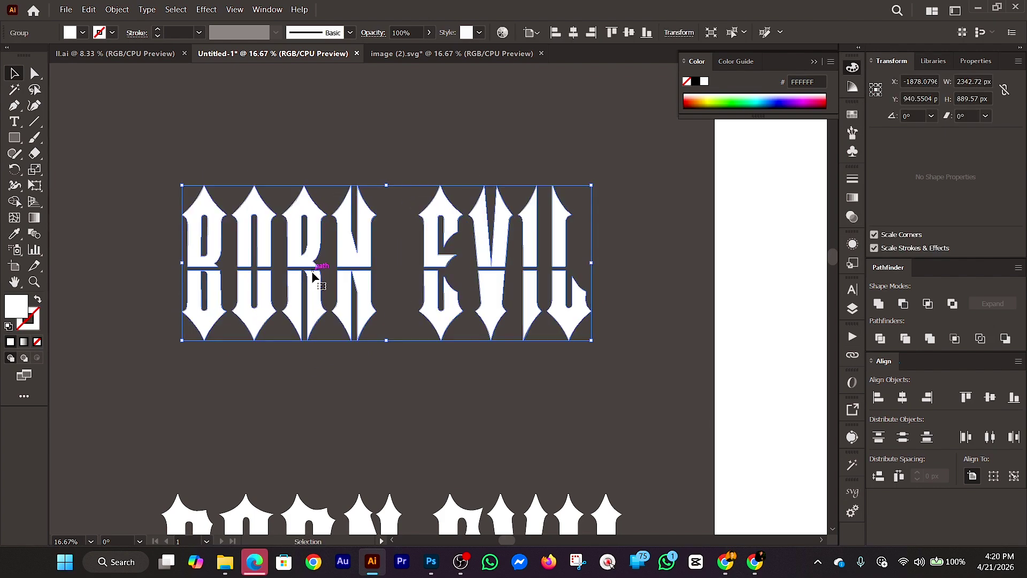
left_click(89, 202)
left_click(251, 267)
left_click_drag(361, 262, 672, 382)
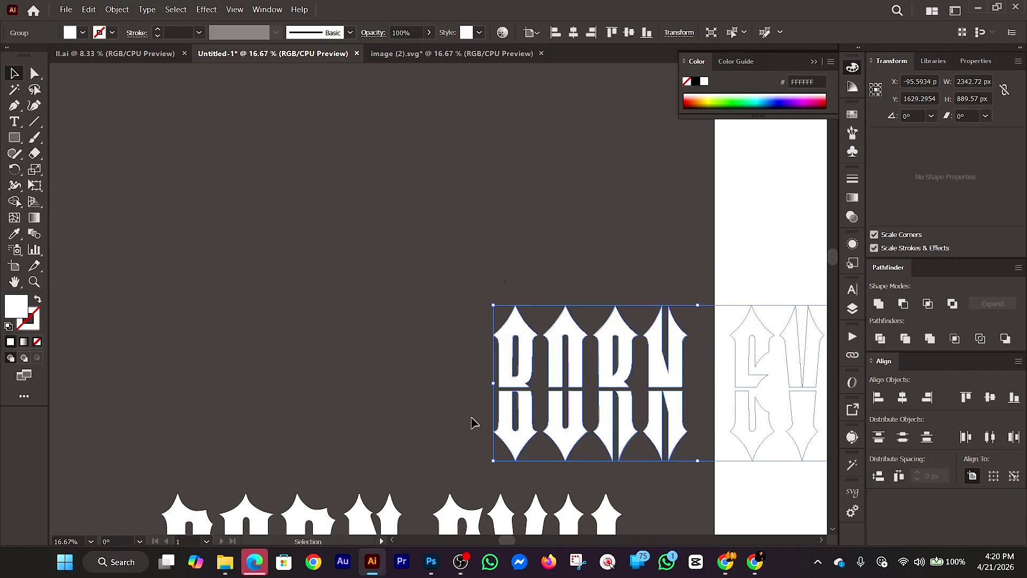
Duplicate the live FTY IRONHORSE NCV text "BORN EVIL" up into the cleared space and deselect it
left_click(360, 513)
left_click_drag(361, 516, 312, 149)
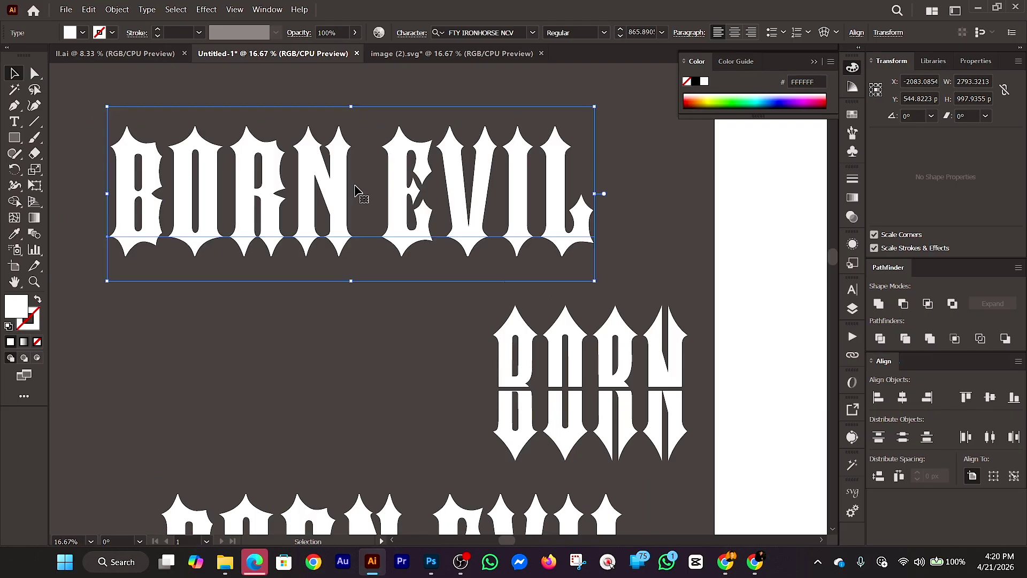
left_click(399, 392)
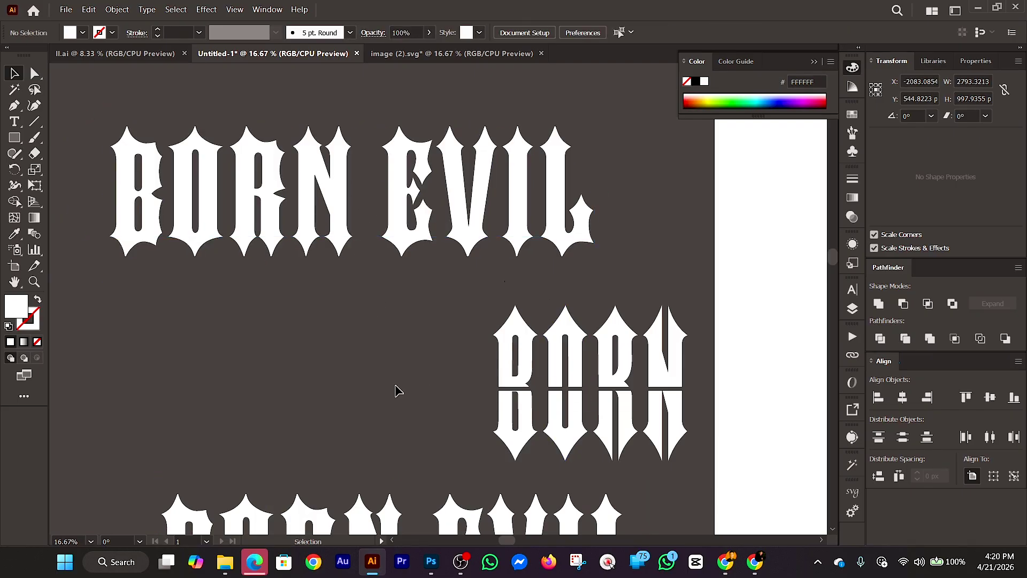
Expand the duplicated BORN EVIL text into outlines with Object and Fill enabled
left_click(282, 214)
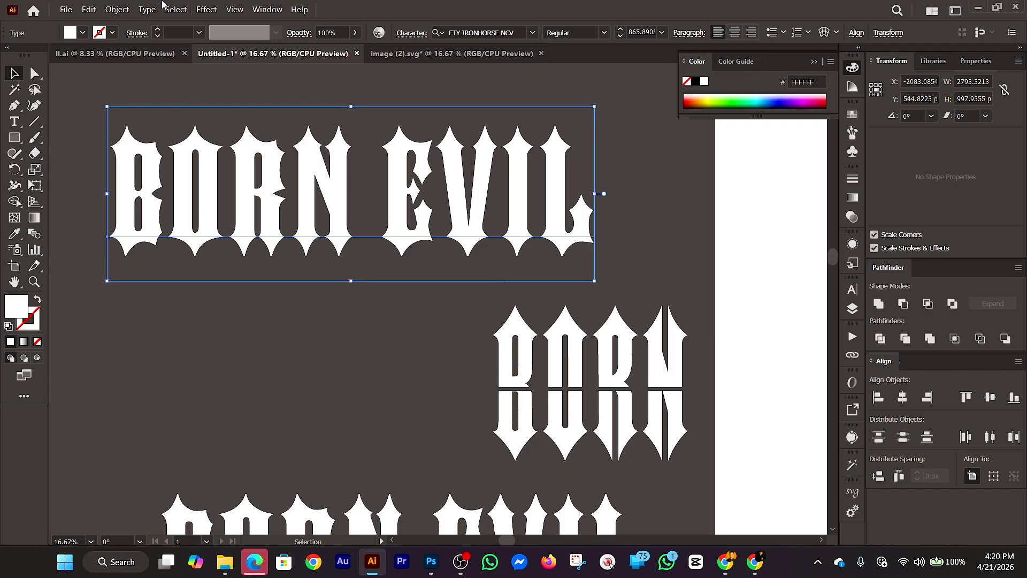
left_click(112, 12)
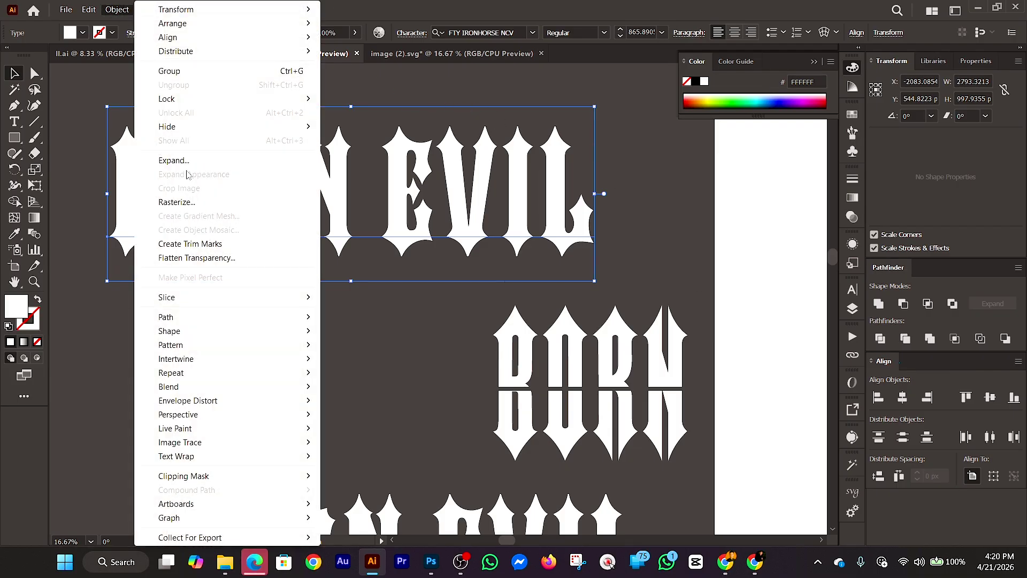
left_click(194, 164)
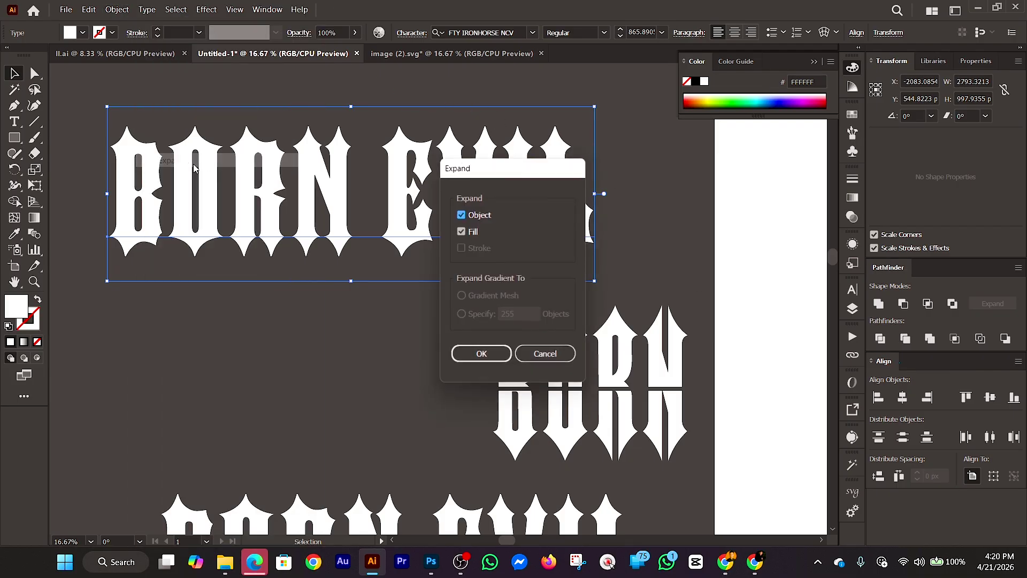
left_click(483, 356)
left_click(387, 361)
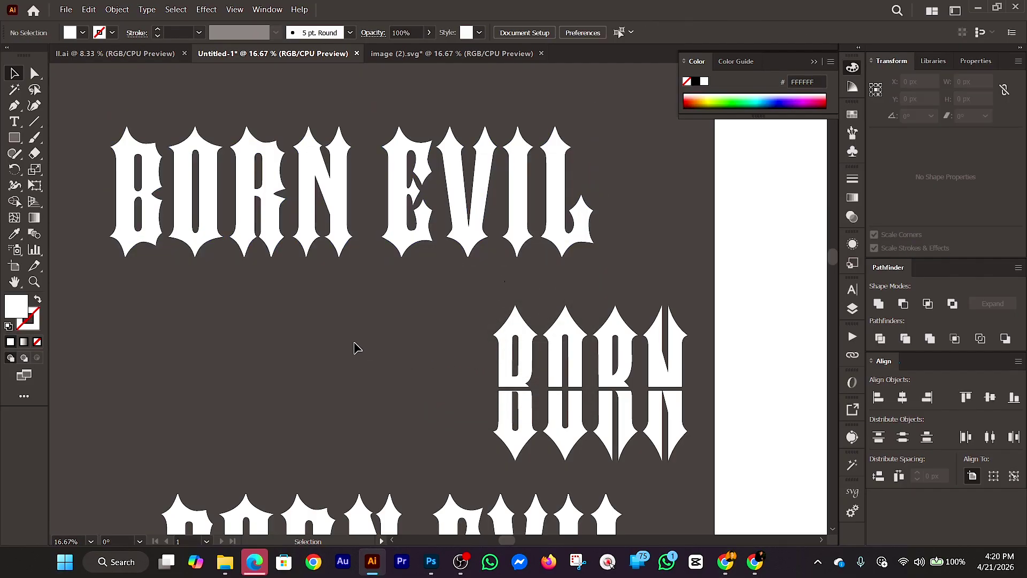
Draw a horizontal line about 3018 px long across the middle of the expanded BORN EVIL lettering and nudge it slightly upward
left_click(34, 121)
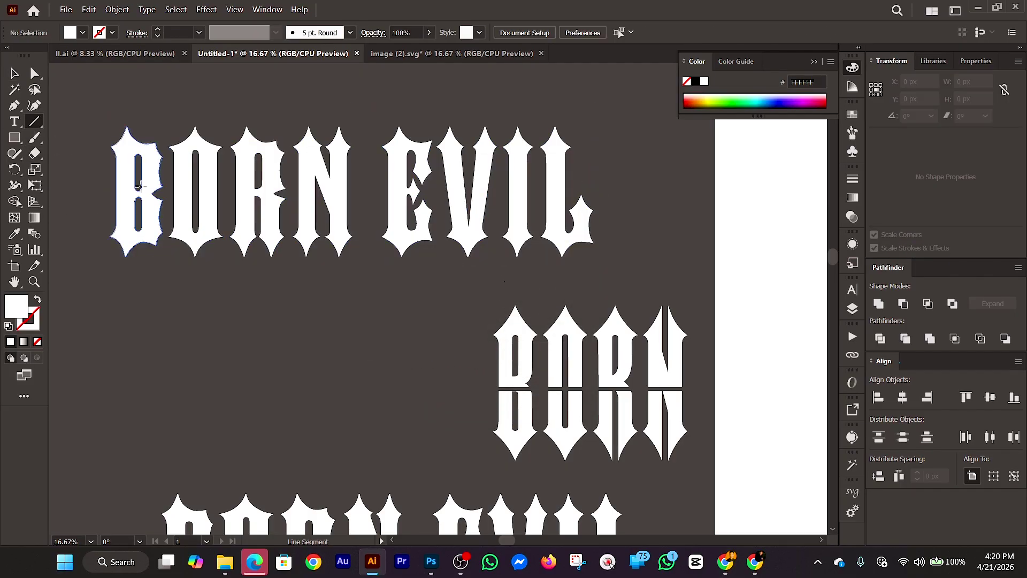
left_click_drag(105, 198, 161, 203)
left_click_drag(579, 210, 630, 195)
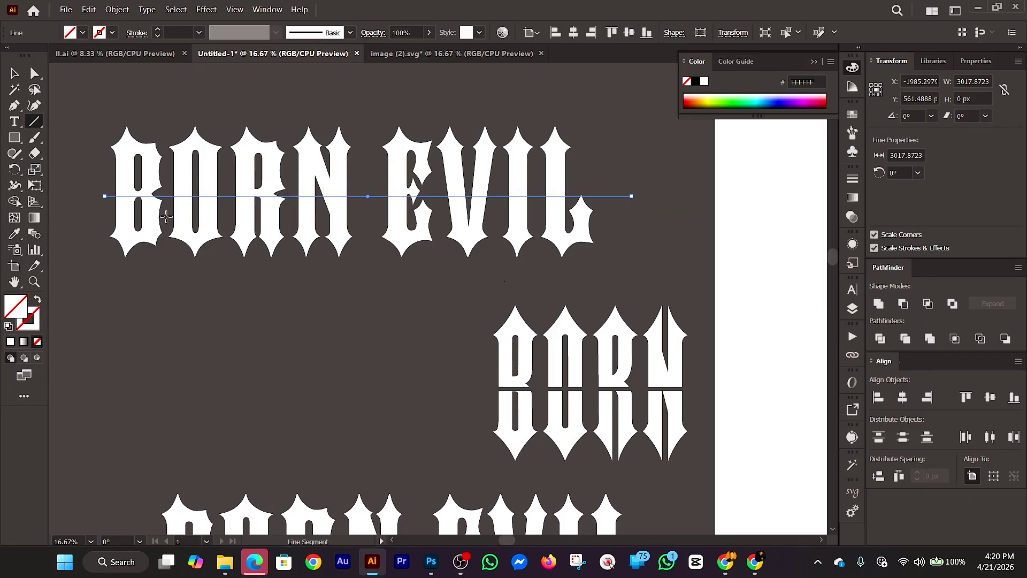
key("Up")
key("Up")
key("Up")
key("Up")
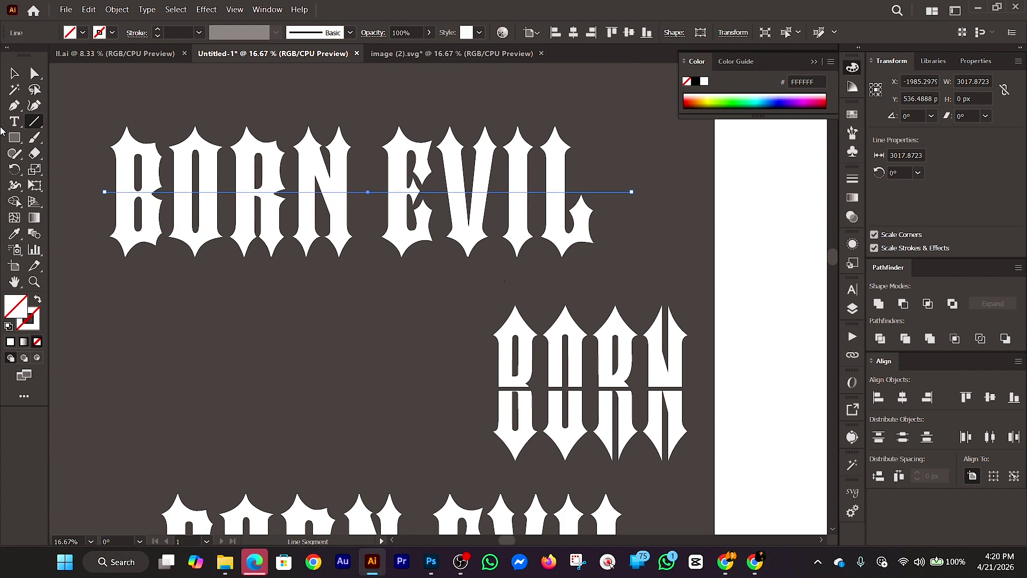
Give the line across the lettering a black 17 pt stroke
left_click(158, 30)
scroll(158, 32, "up", 20)
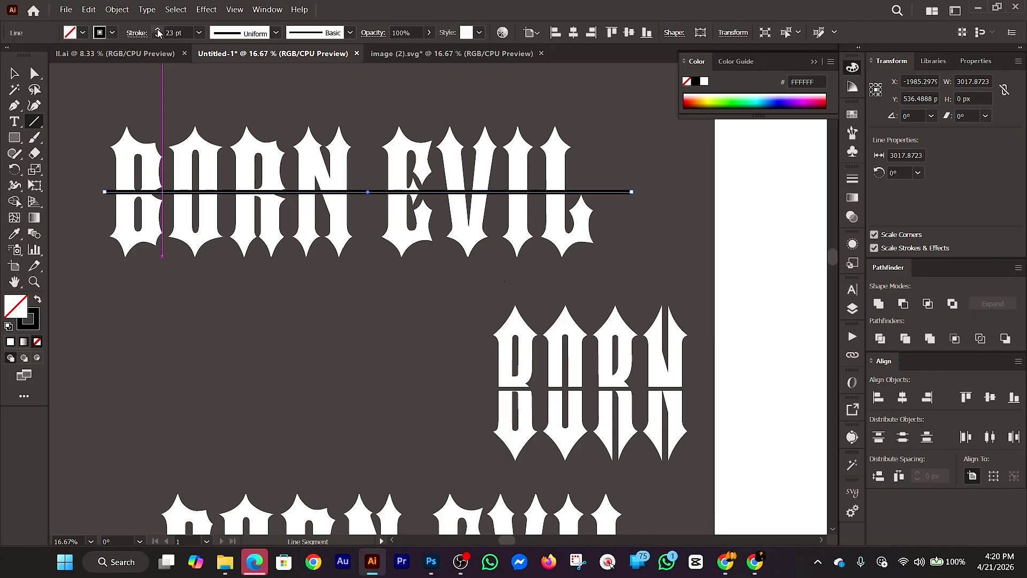
scroll(159, 38, "down", 6)
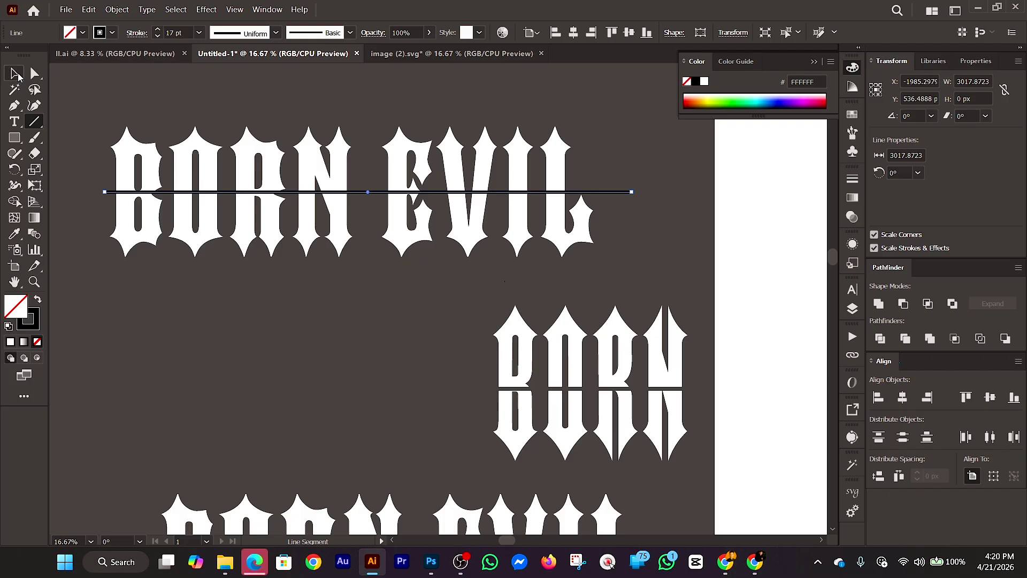
Expand the line into a solid bar with Fill and Stroke enabled
left_click(15, 74)
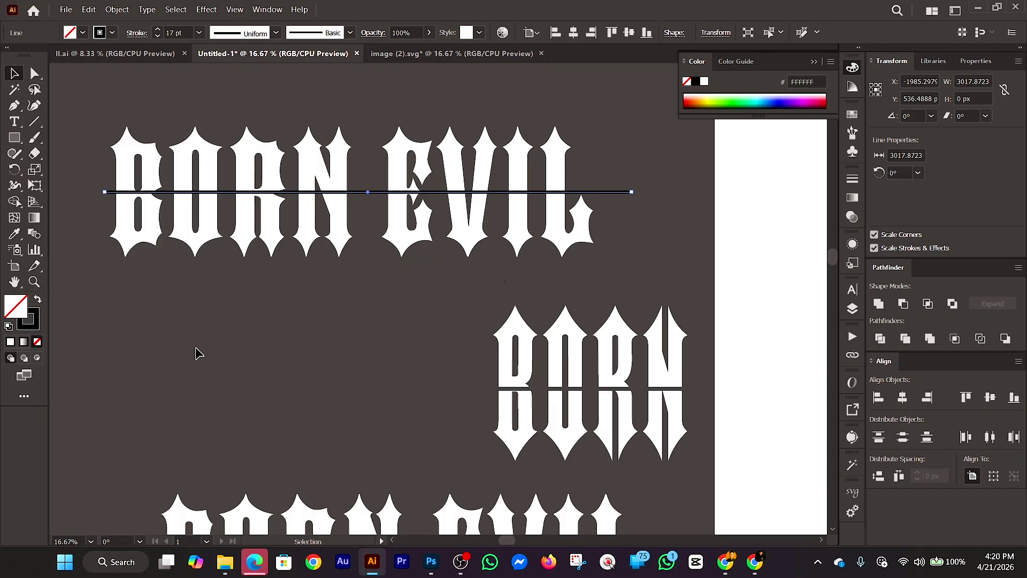
left_click(116, 9)
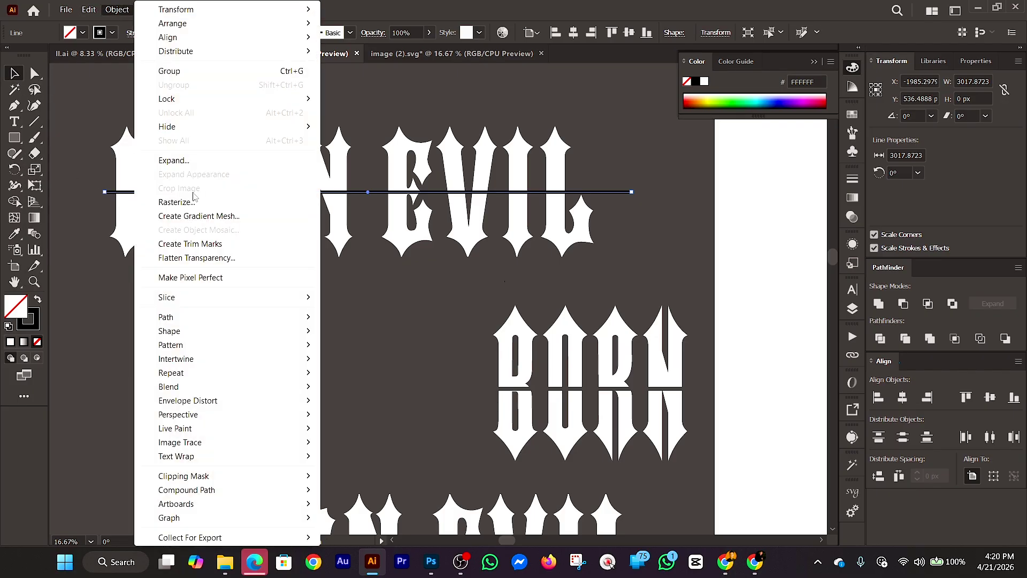
left_click(174, 161)
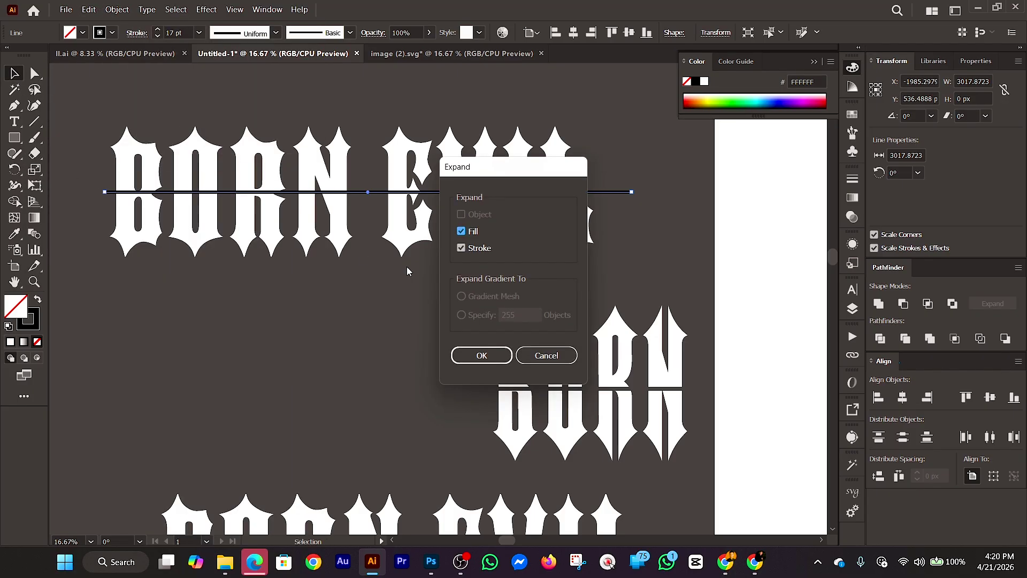
left_click(481, 356)
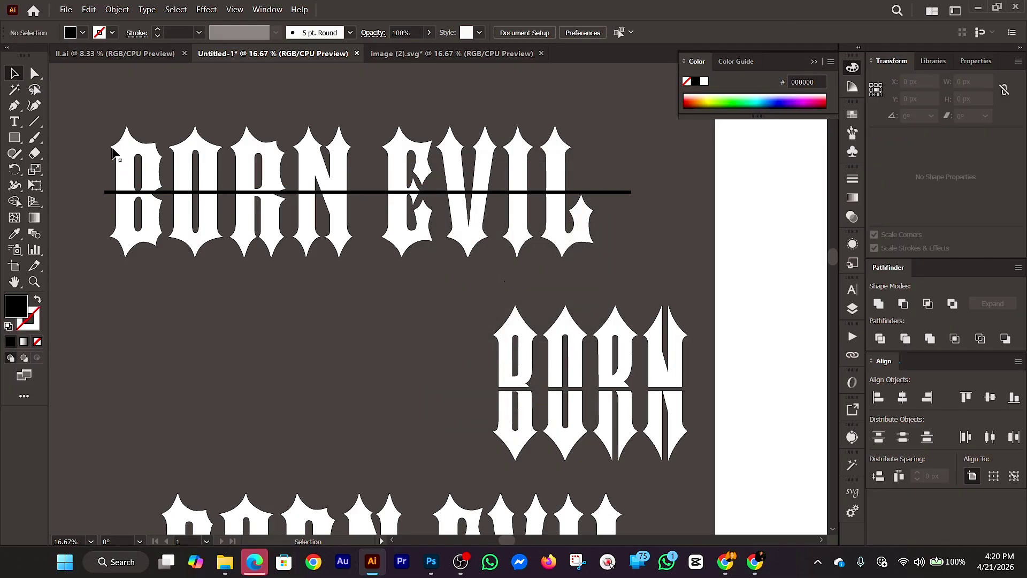
Select the lettering with the bar and subtract the whole bar with Shape Builder, splitting every letter of BORN EVIL horizontally
left_click_drag(101, 133, 283, 304)
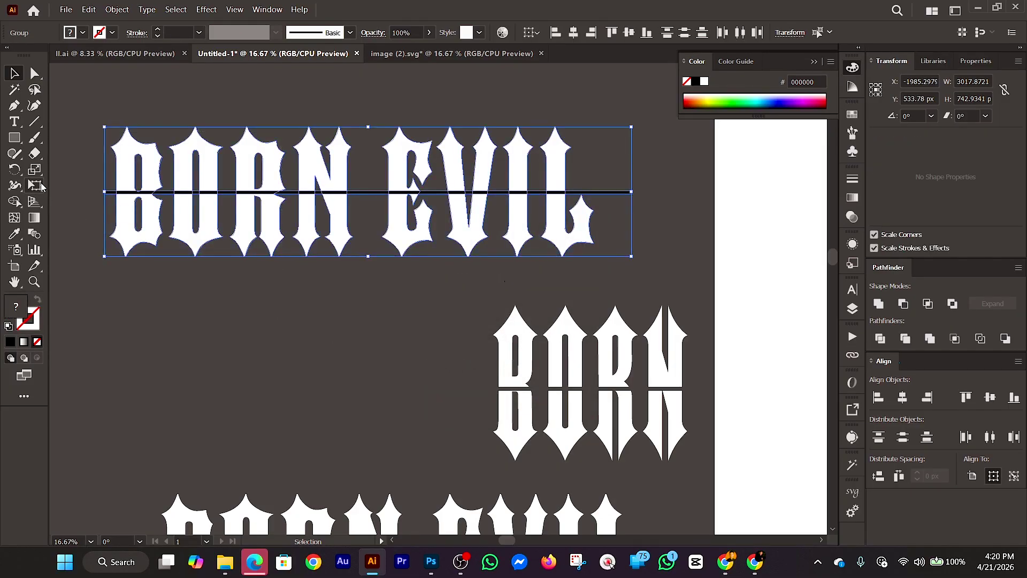
left_click(13, 204)
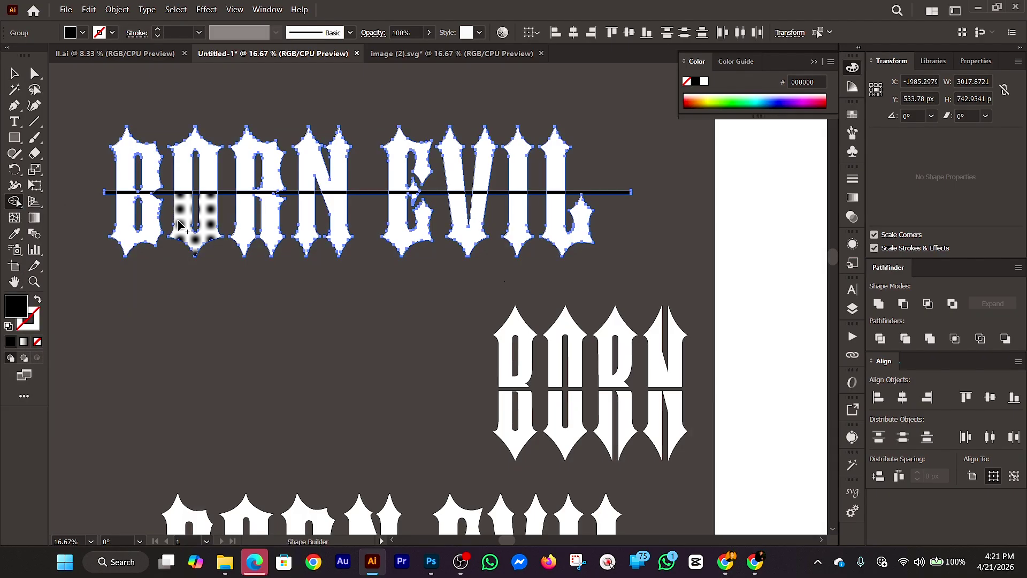
scroll(103, 188, "up", 1)
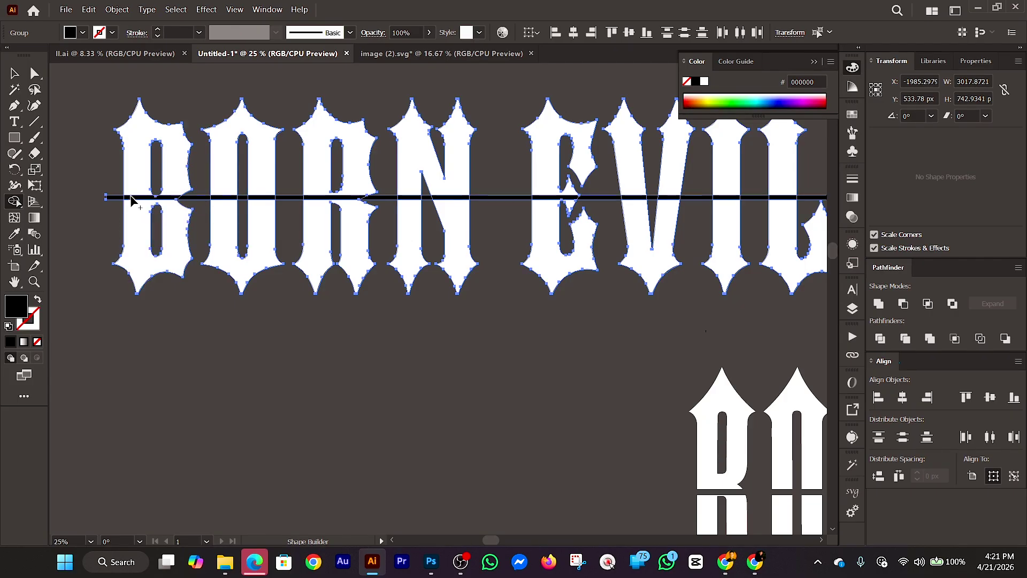
scroll(115, 199, "up", 1)
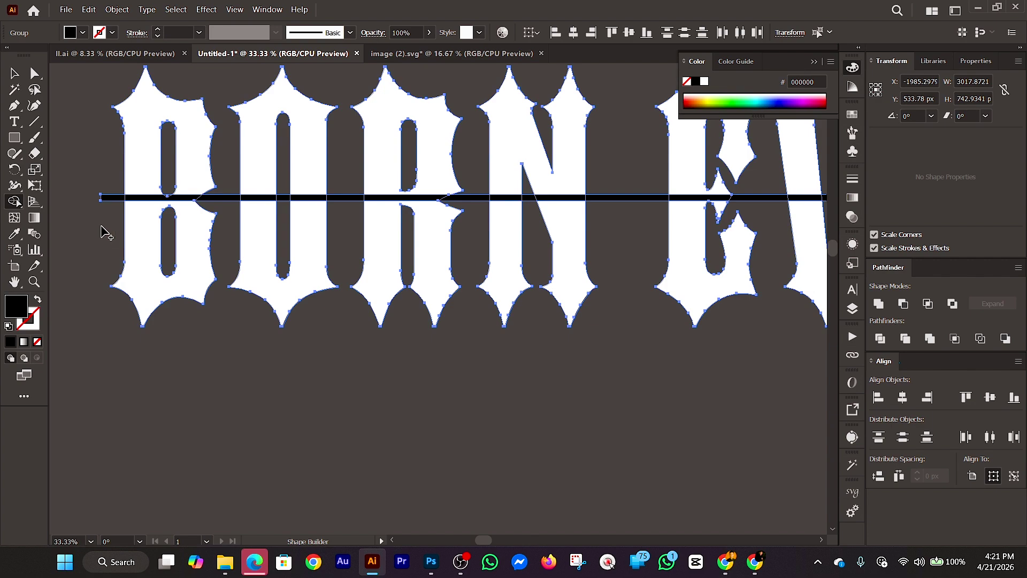
key("alt")
key("alt")
left_click_drag(110, 201, 130, 201)
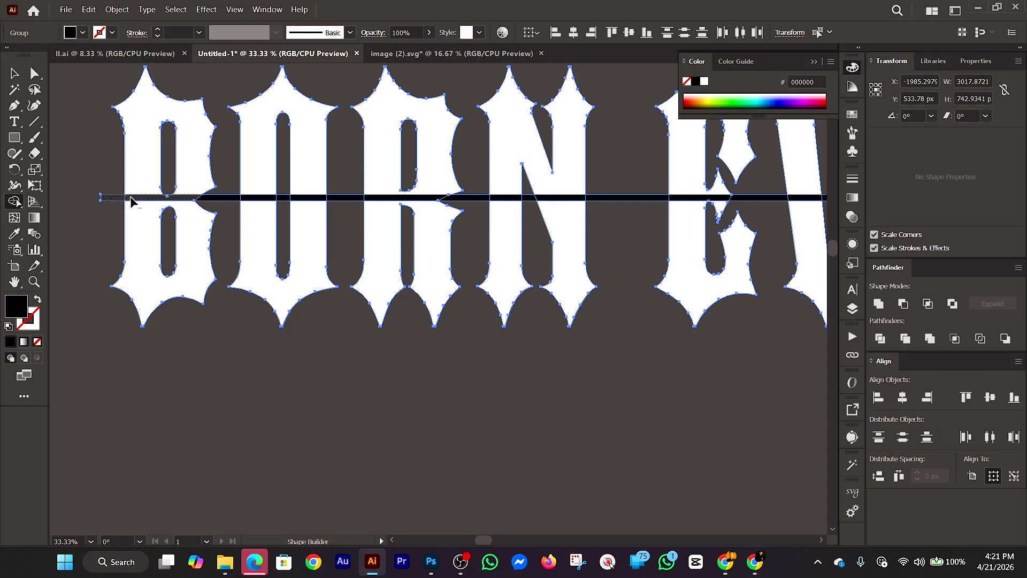
left_click_drag(179, 200, 824, 199)
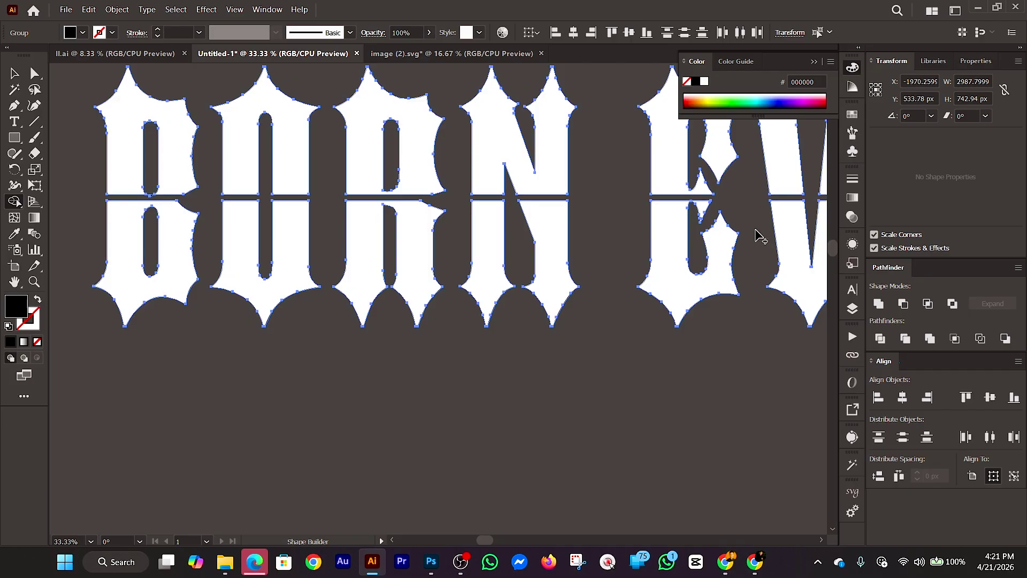
left_click_drag(494, 541, 516, 542)
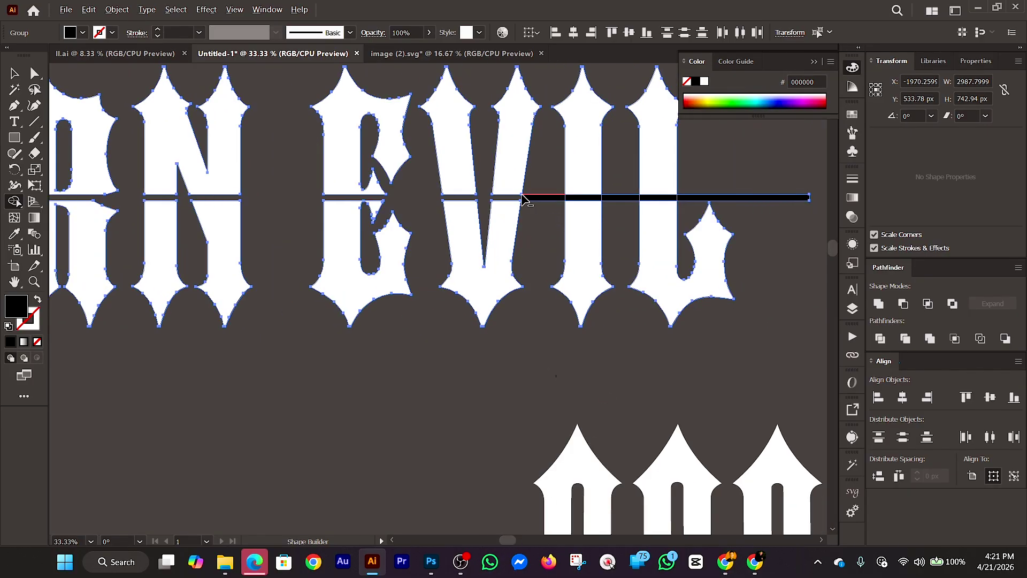
mouse_move(522, 198)
left_mouse_down()
mouse_move(700, 197)
mouse_move(695, 214)
left_mouse_up()
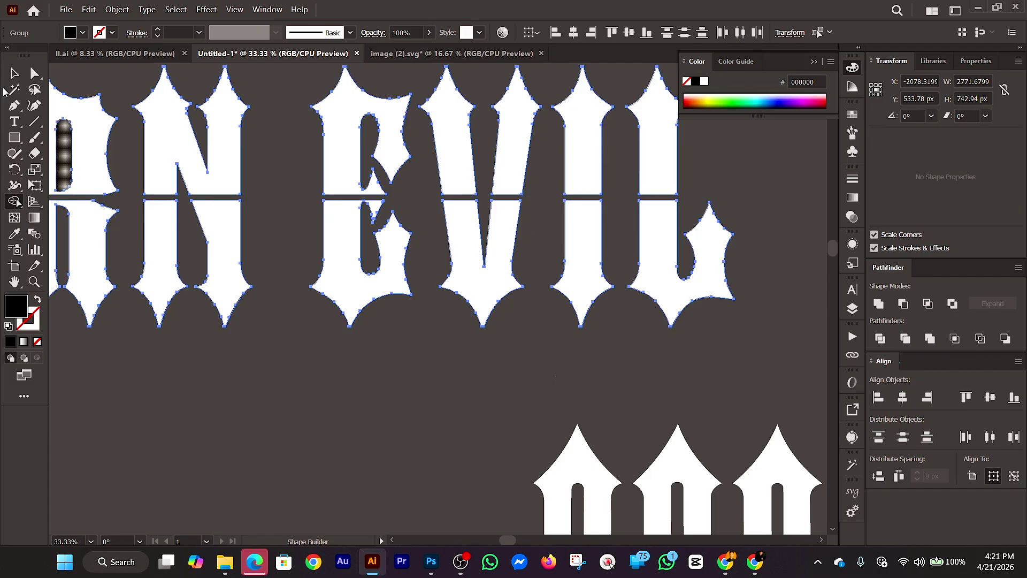
Expand the newly split BORN EVIL lettering and move it up across the artboard's upper edge
left_click(11, 73)
scroll(299, 266, "down", 3)
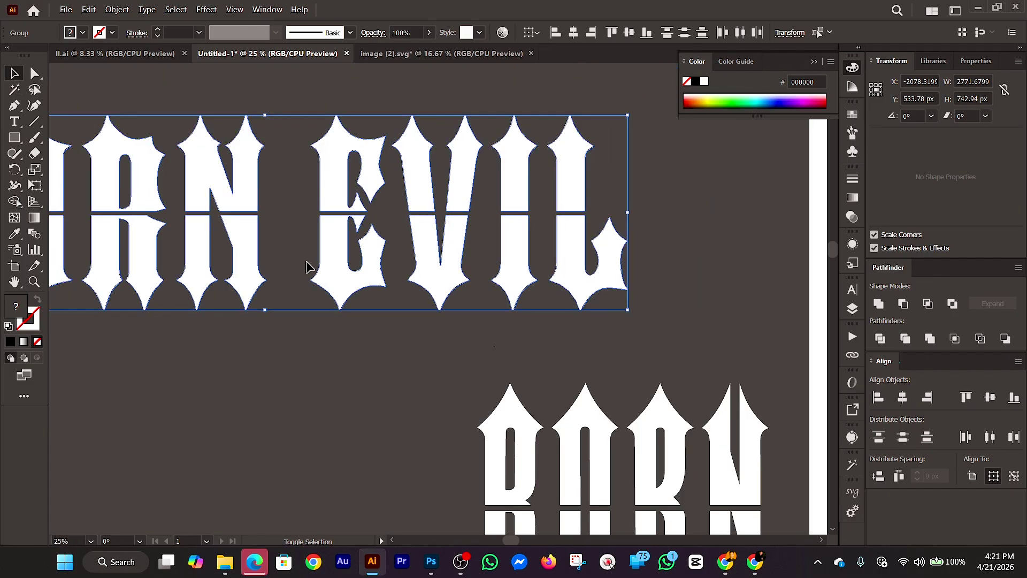
left_click(235, 252)
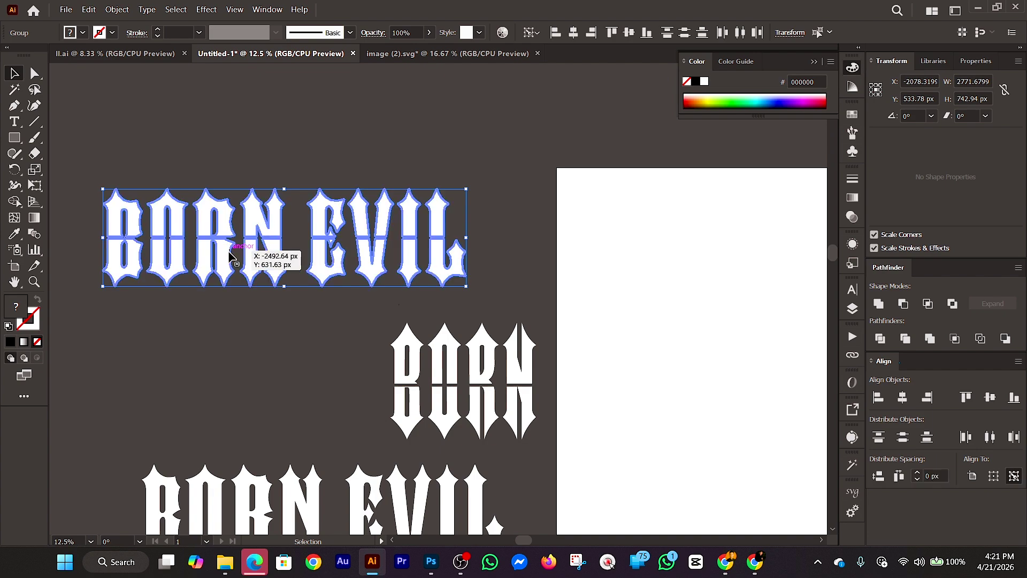
left_click(118, 11)
left_click(182, 160)
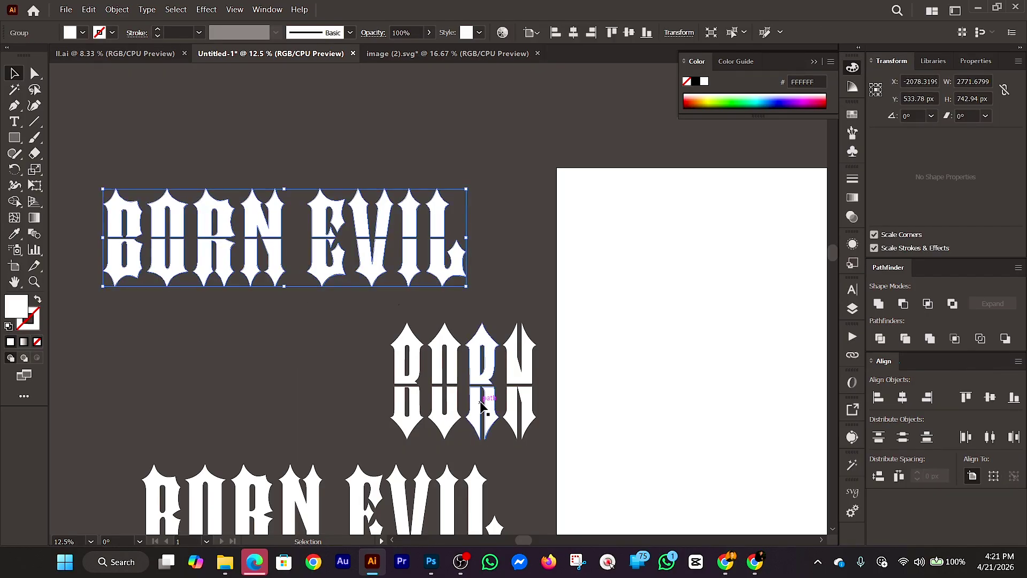
left_click_drag(213, 230, 572, 132)
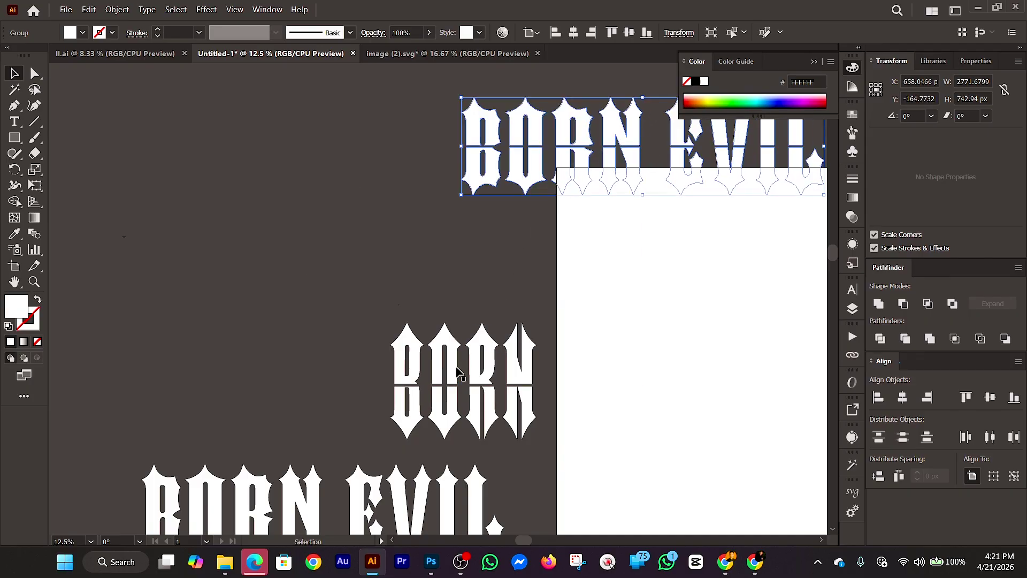
Move the narrower, earlier split BORN EVIL lettering back into the empty space beside the artboard and copy it
left_click(439, 395)
left_click_drag(440, 394, 188, 293)
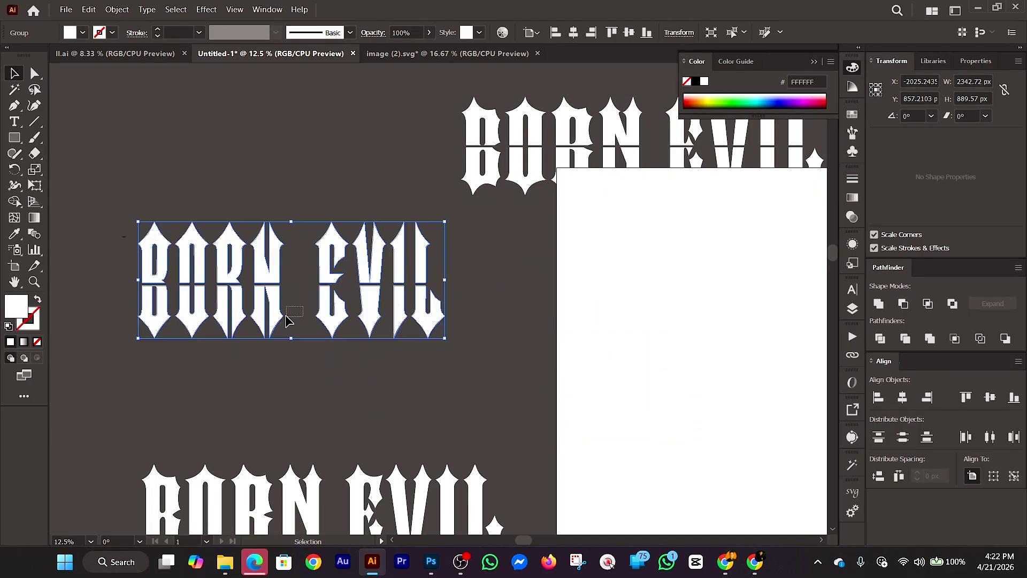
left_click(291, 314)
left_click(368, 312)
key("ctrl+c")
Switch to Photoshop and add a new layer above the nun illustration
left_click(431, 563)
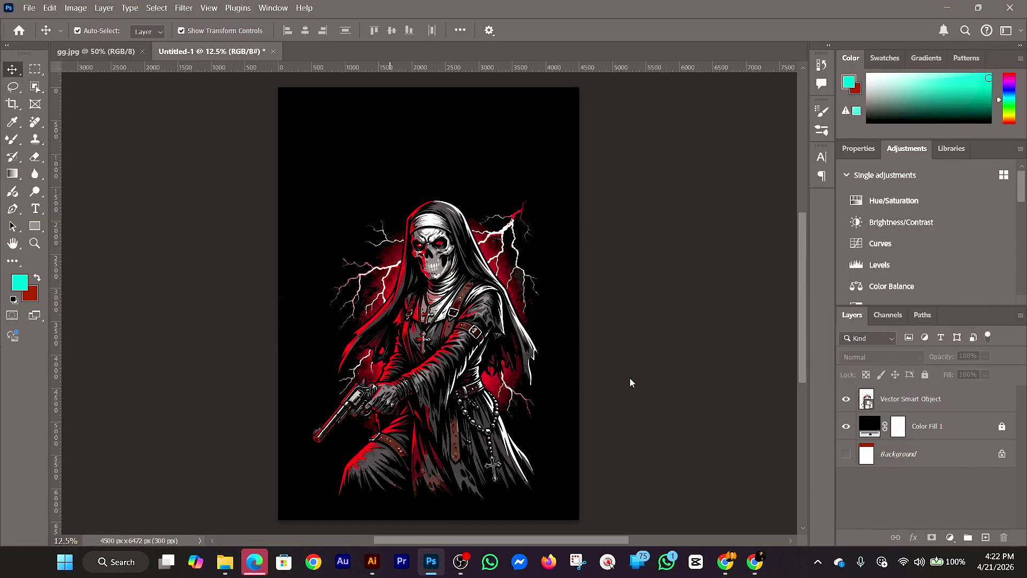
left_click(867, 404)
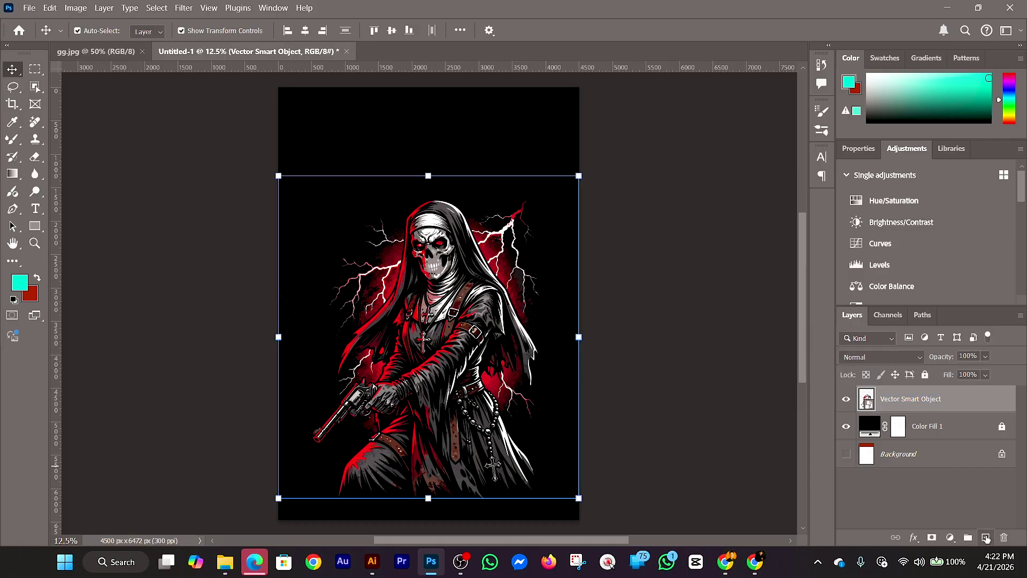
left_click(987, 538)
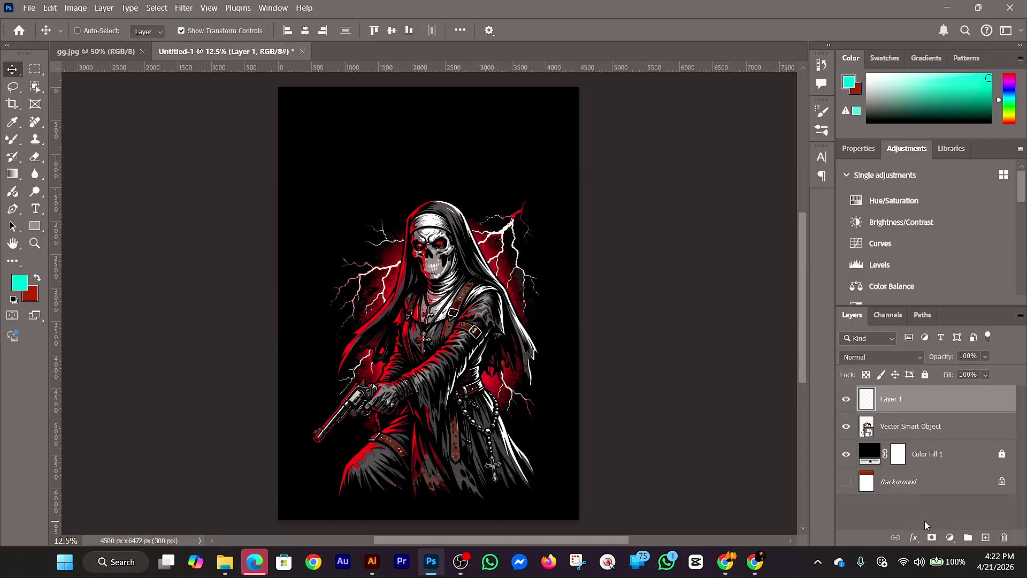
Paste the copied BORN EVIL lettering as a Smart Object and place it above the nun's head
key("ctrl+v")
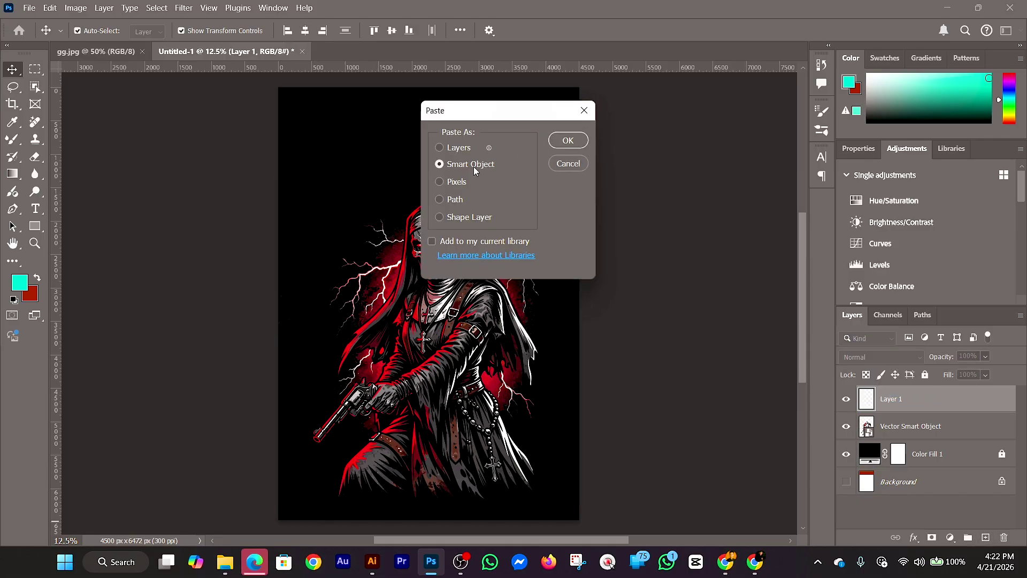
left_click(566, 142)
left_click_drag(495, 309, 501, 175)
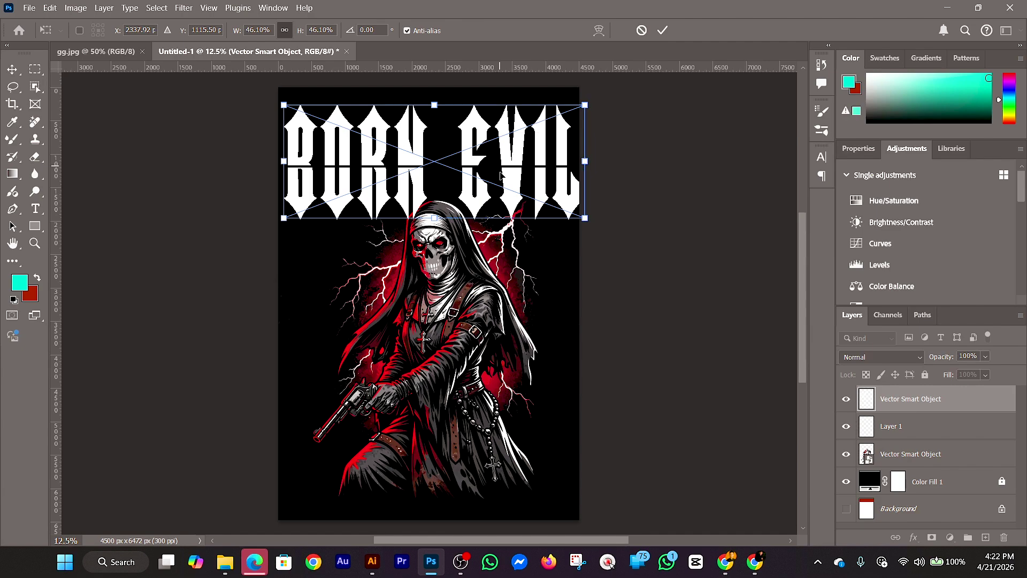
left_click(663, 30)
Scale the BORN EVIL lettering down to about 42.95% and center it horizontally on the canvas above the nun
left_click(551, 187)
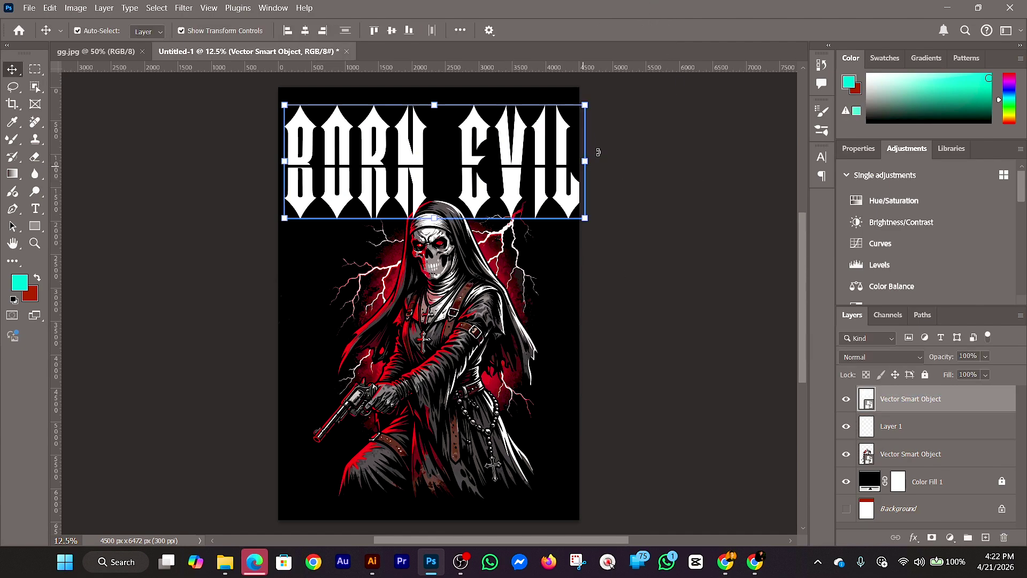
left_click_drag(590, 101, 570, 110)
left_click_drag(411, 173, 387, 165)
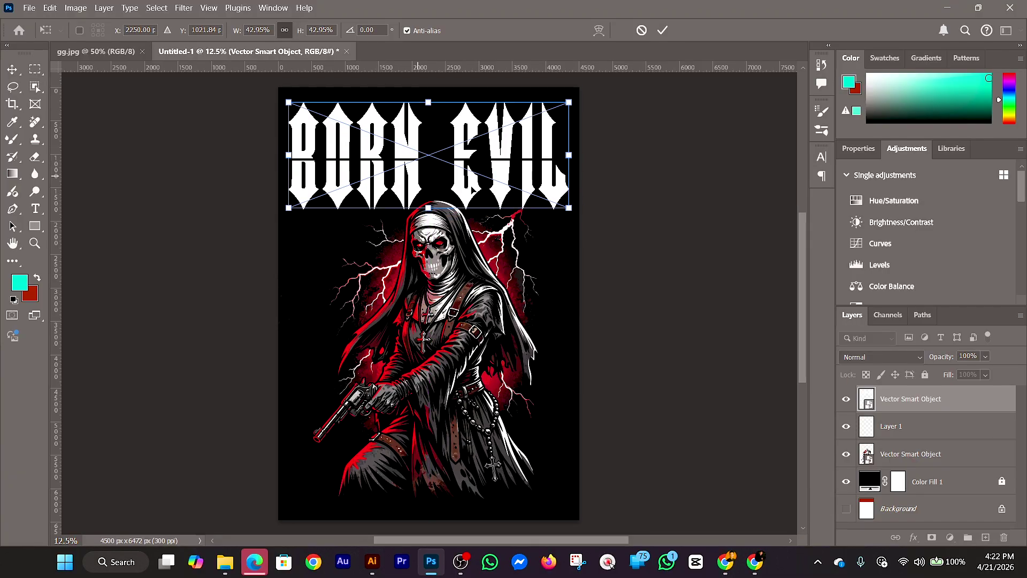
left_click(663, 30)
left_click(493, 227)
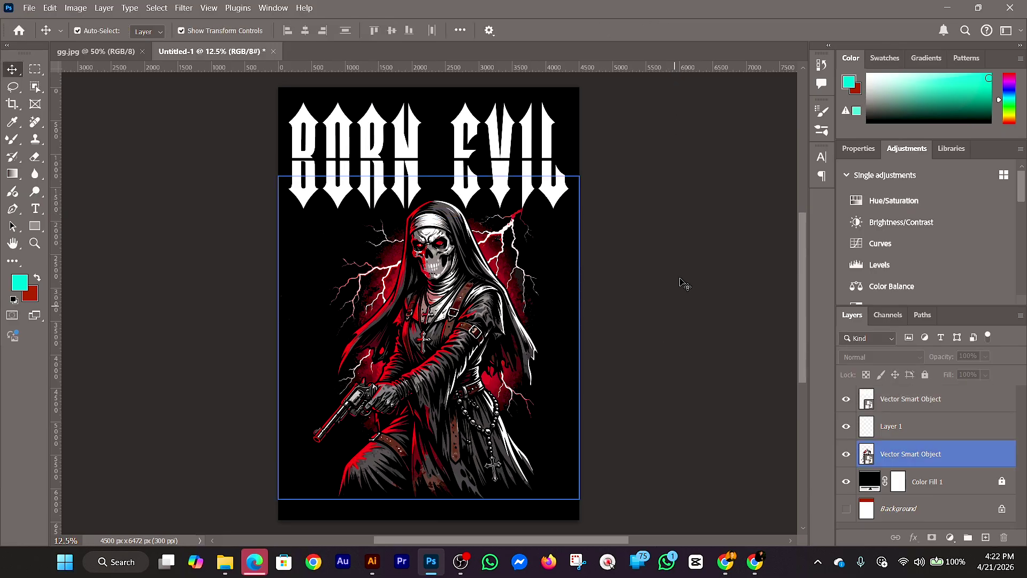
left_click(230, 283)
Add two vertical guides just inside the canvas's left and right edges and lock the guides
left_click_drag(58, 250, 285, 274)
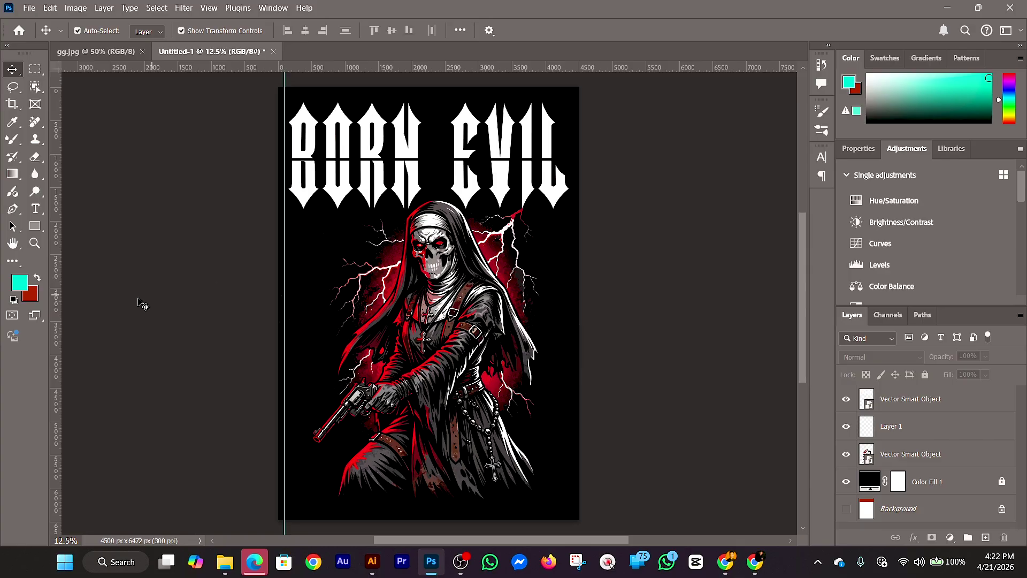
left_click_drag(58, 339, 574, 340)
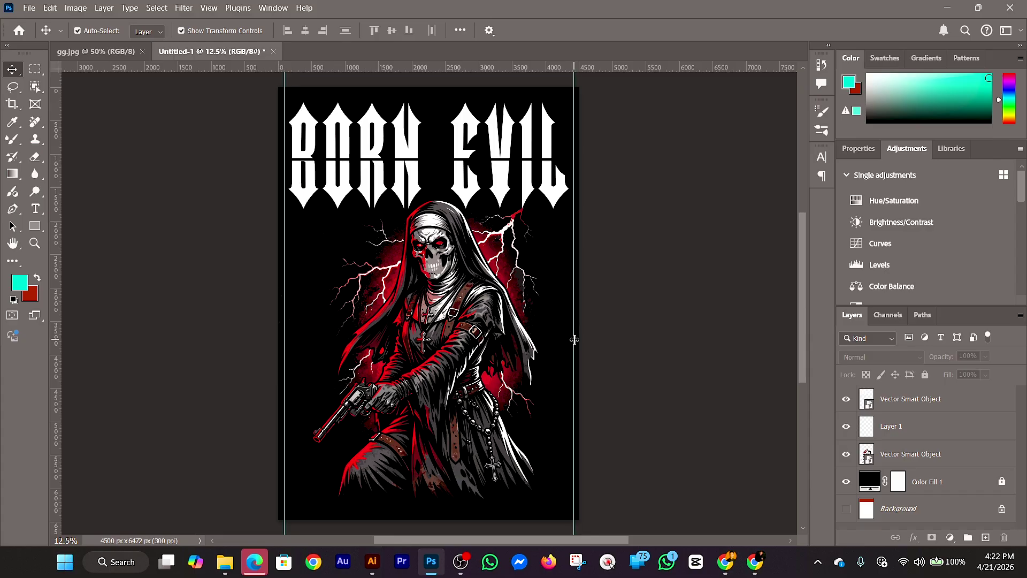
right_click(574, 312)
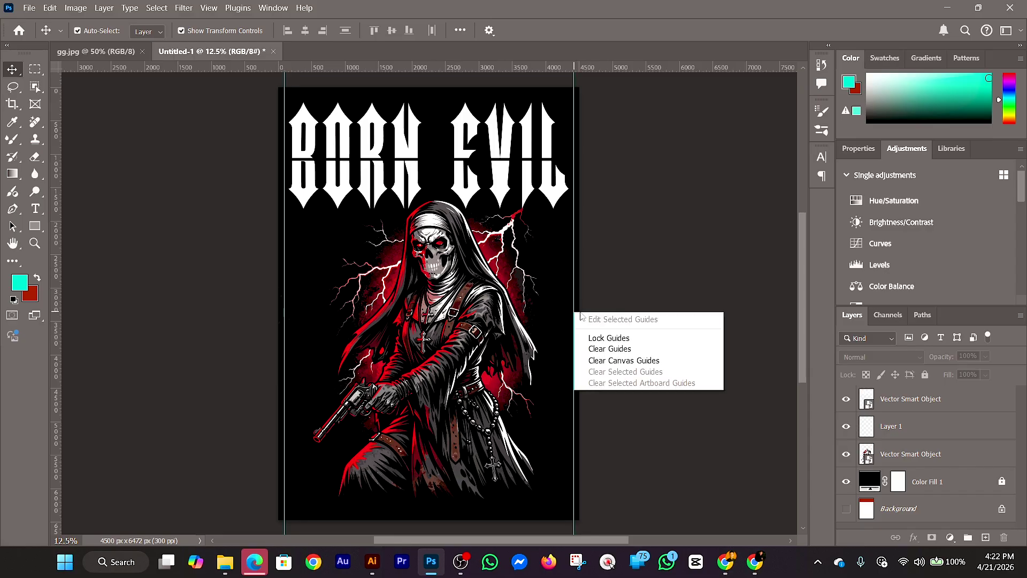
left_click(629, 341)
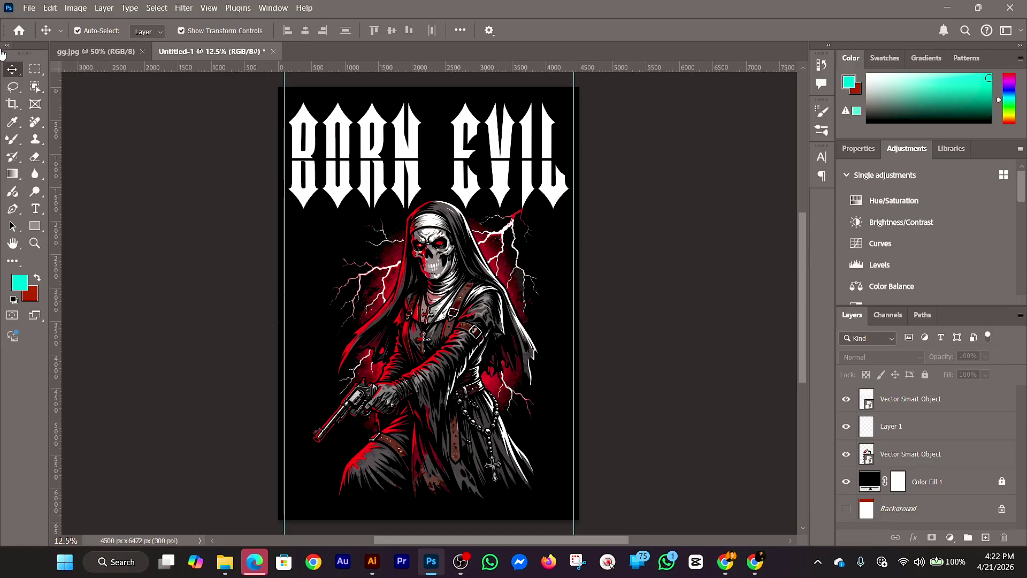
Convert the BORN EVIL lettering layer to a Smart Object
left_click(446, 161)
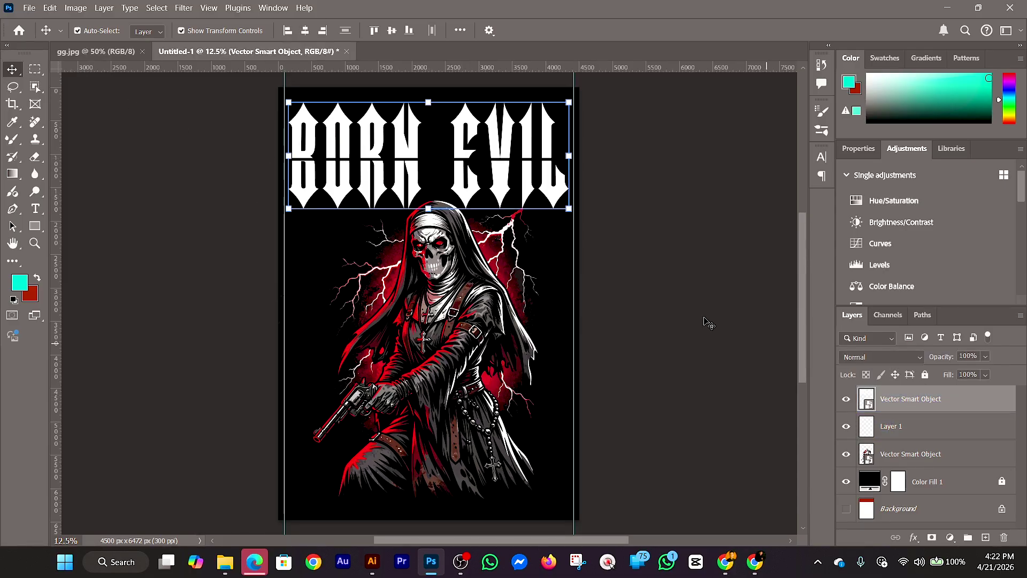
right_click(921, 402)
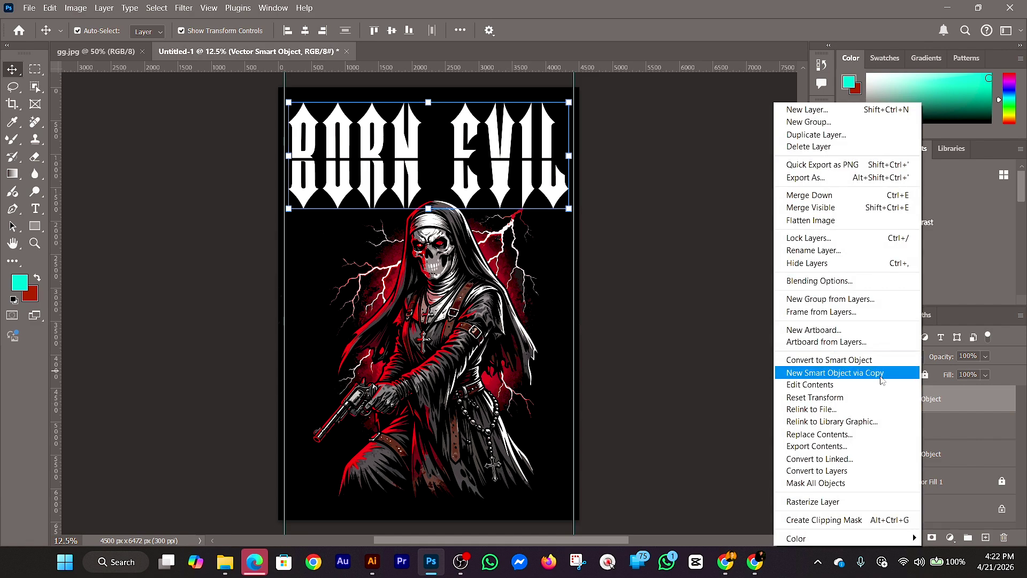
left_click(869, 373)
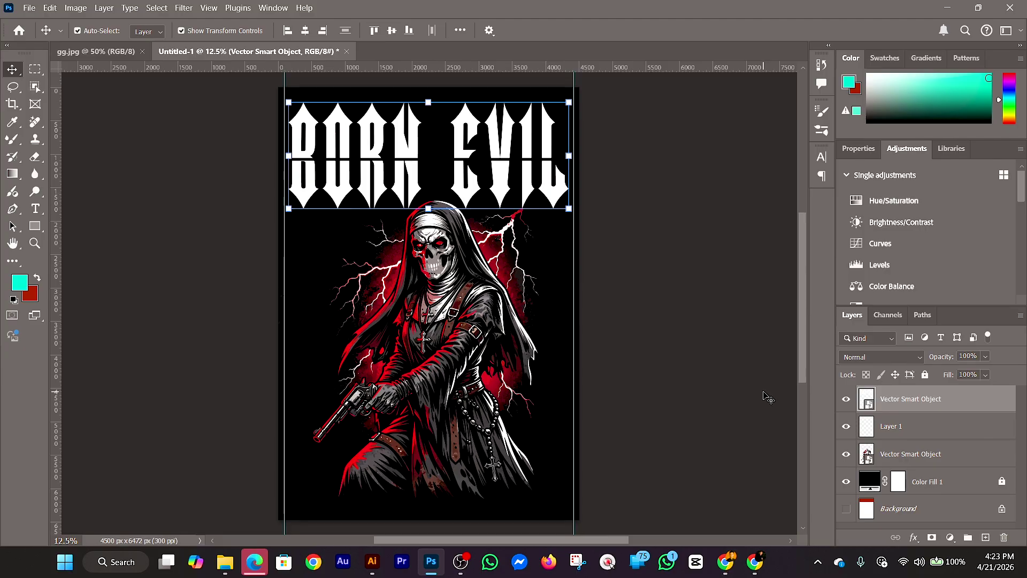
Warp the BORN EVIL lettering inward with the Bulge style, setting the bend to about -10.5%
key("ctrl+t")
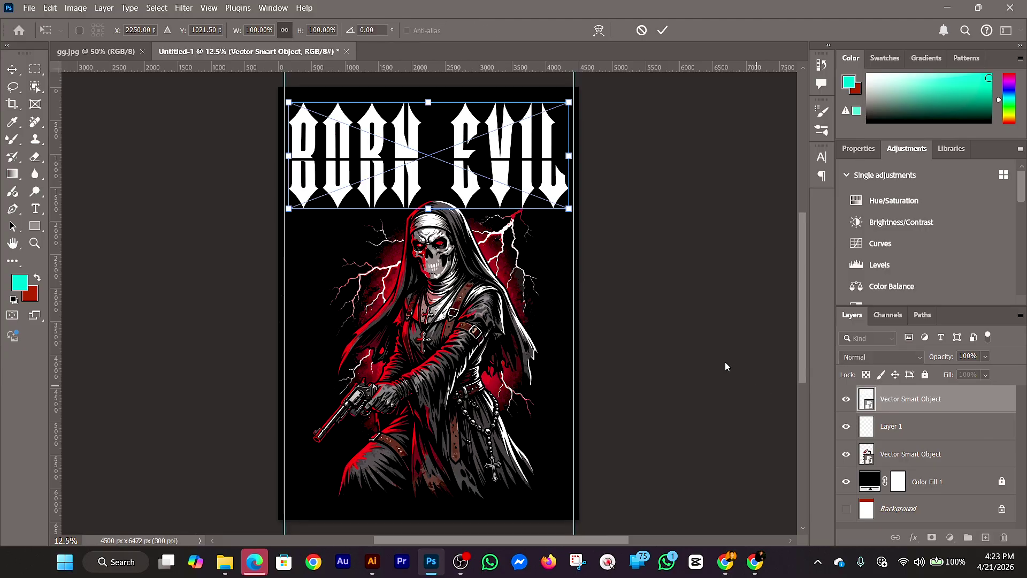
left_click(600, 32)
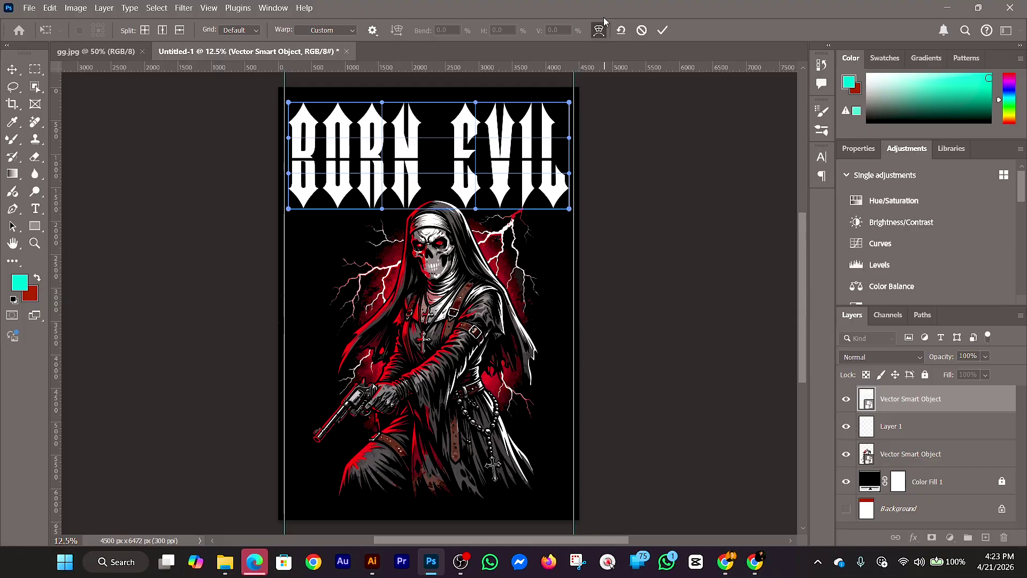
left_click(343, 32)
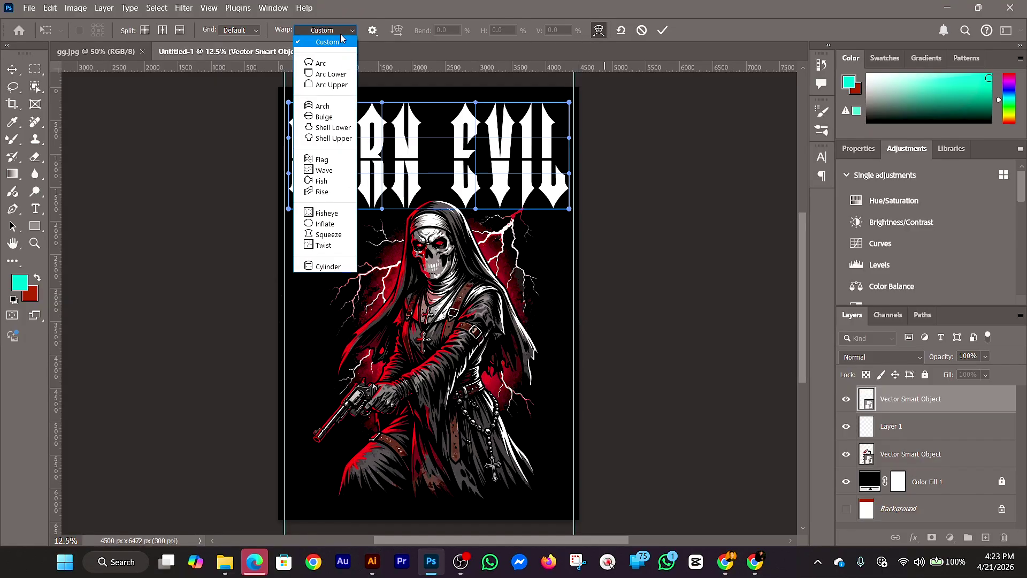
left_click(327, 122)
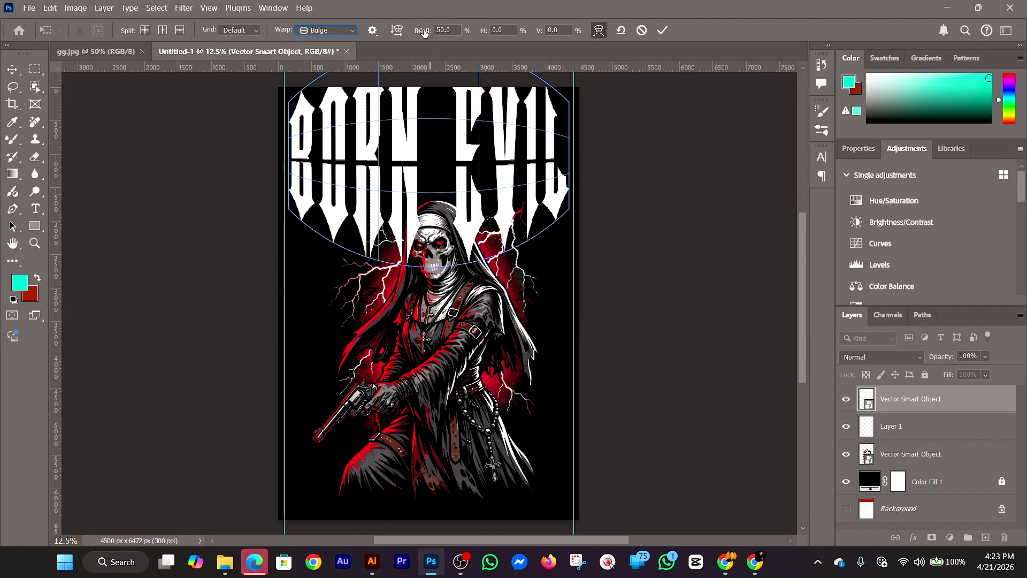
left_click_drag(429, 32, 289, 48)
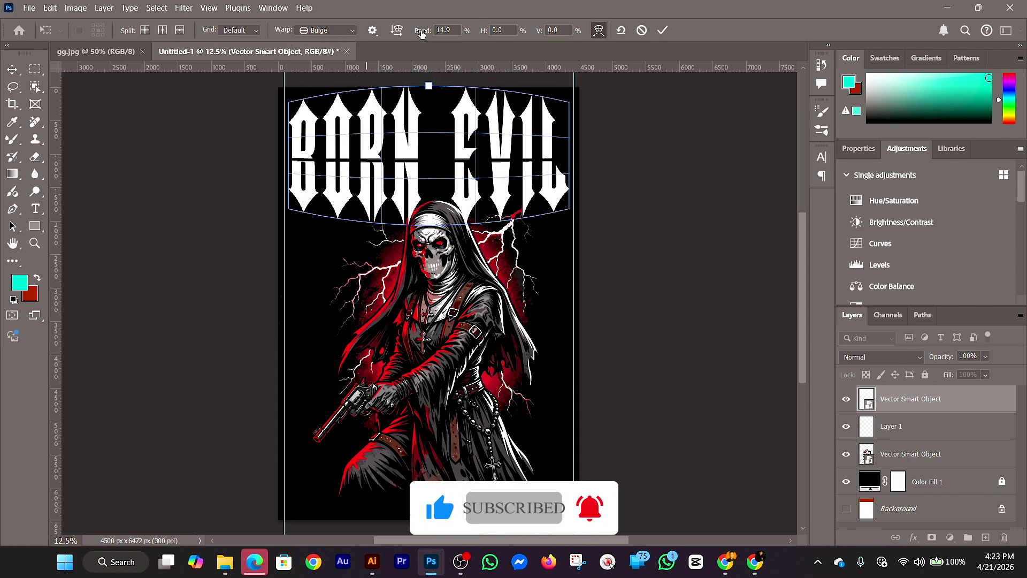
left_click_drag(421, 34, 318, 56)
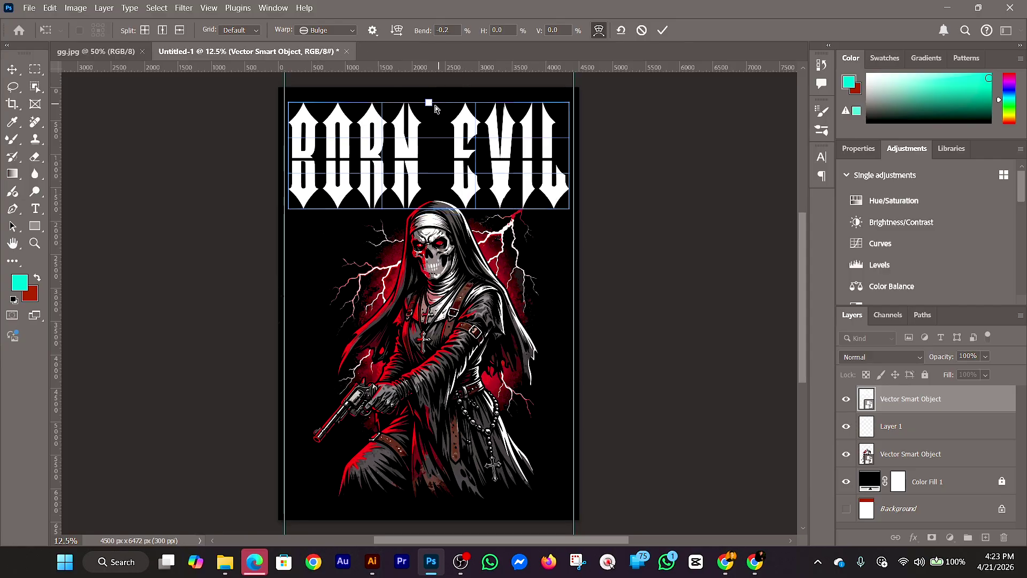
left_click_drag(429, 103, 429, 117)
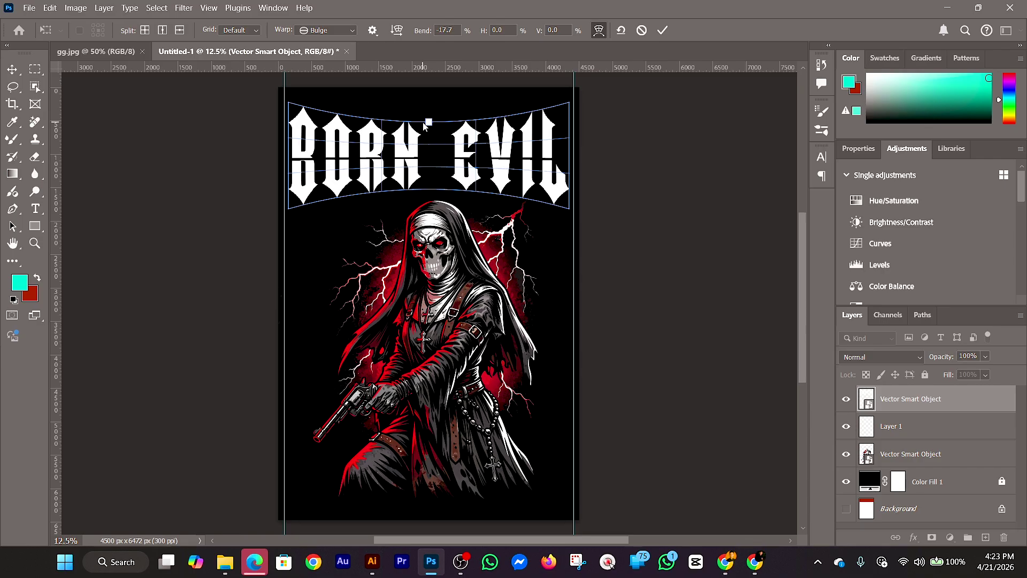
left_click_drag(423, 123, 424, 130)
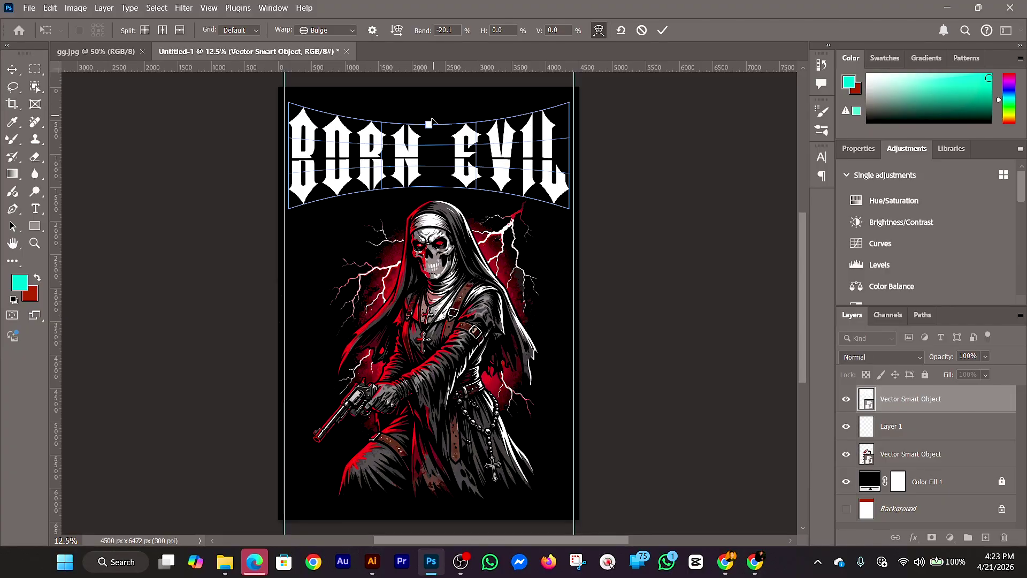
left_click_drag(429, 122, 431, 115)
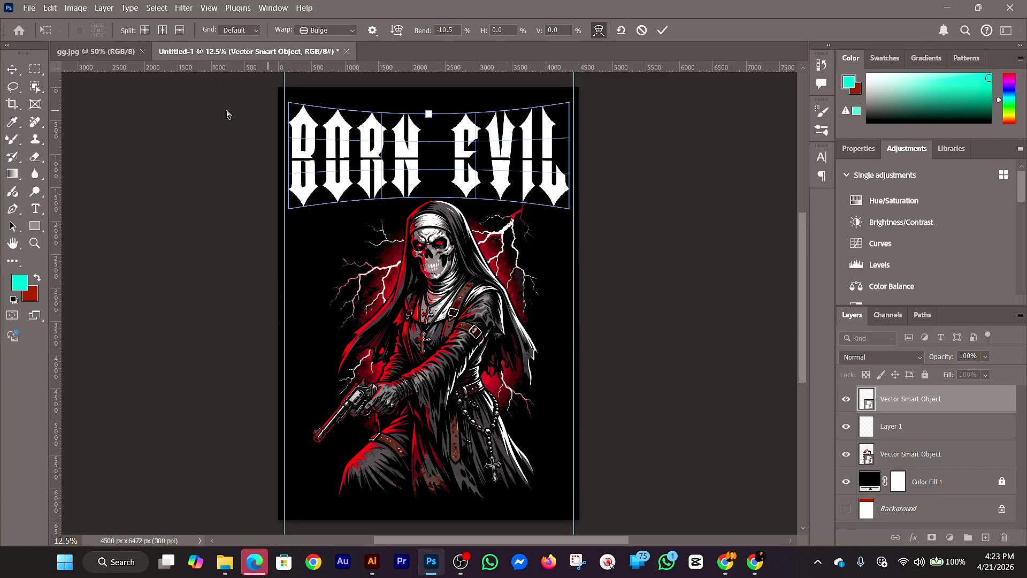
left_click(664, 34)
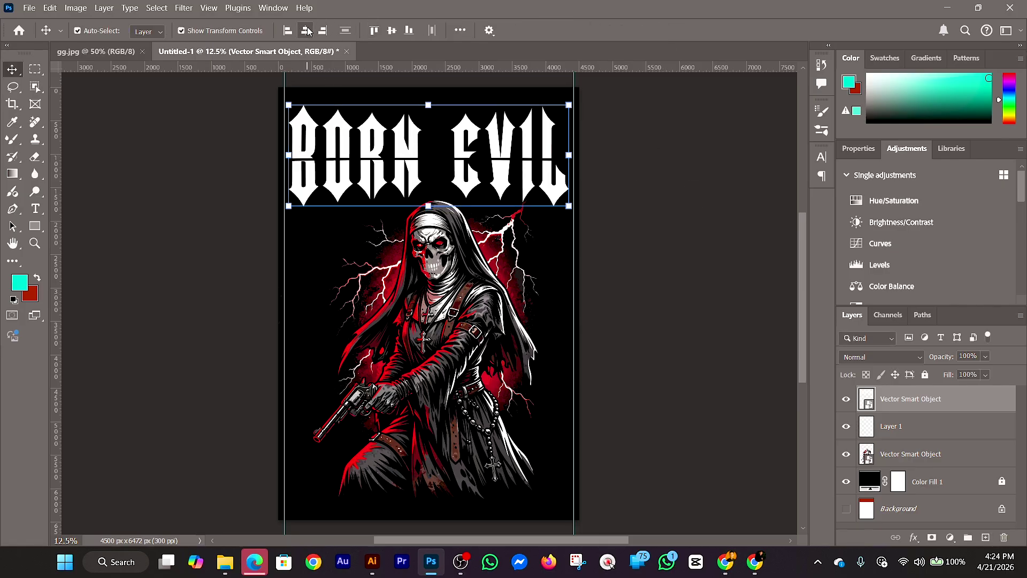
left_click(225, 194)
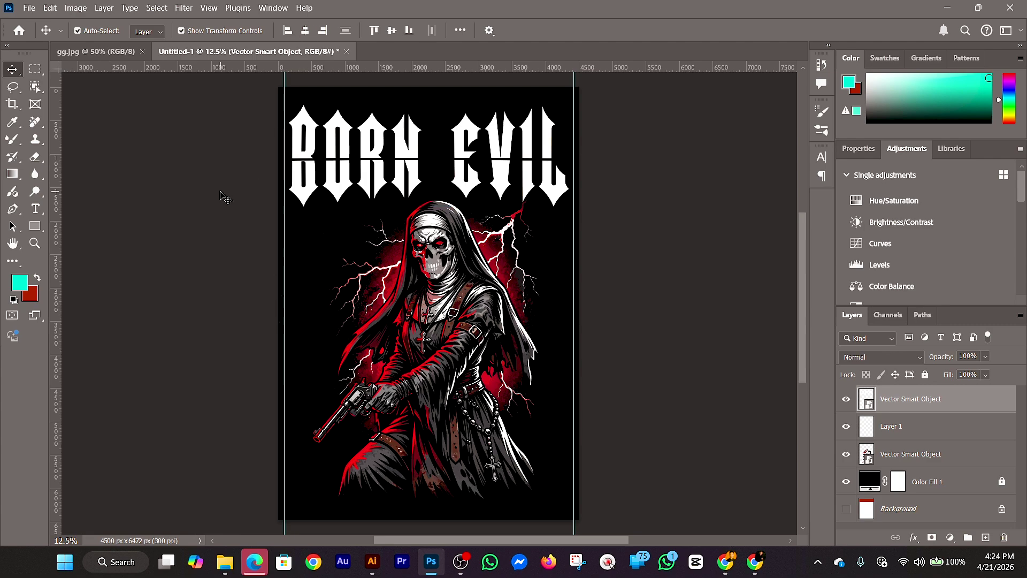
left_click(506, 292)
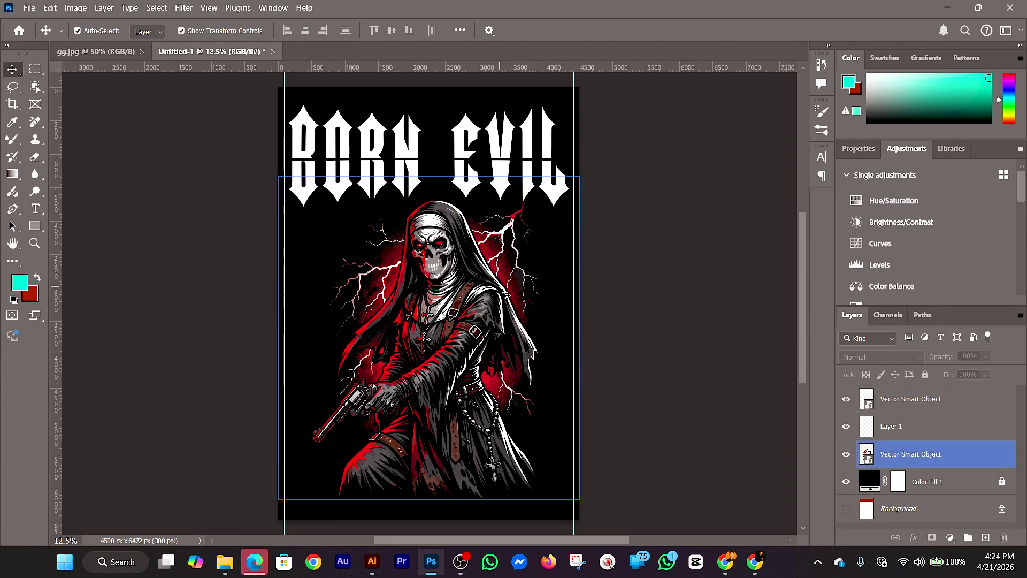
left_click(716, 198)
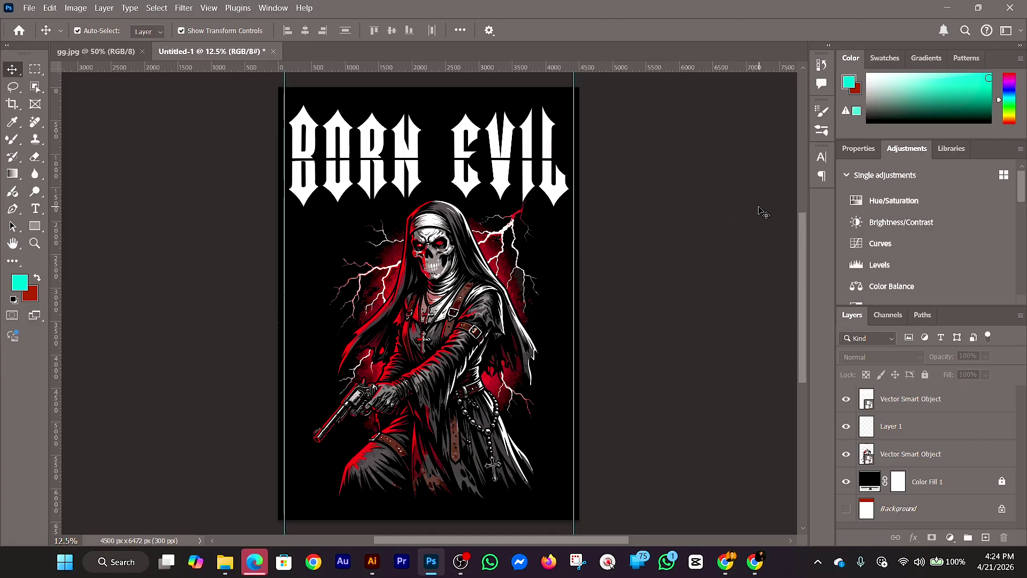
left_click(369, 159)
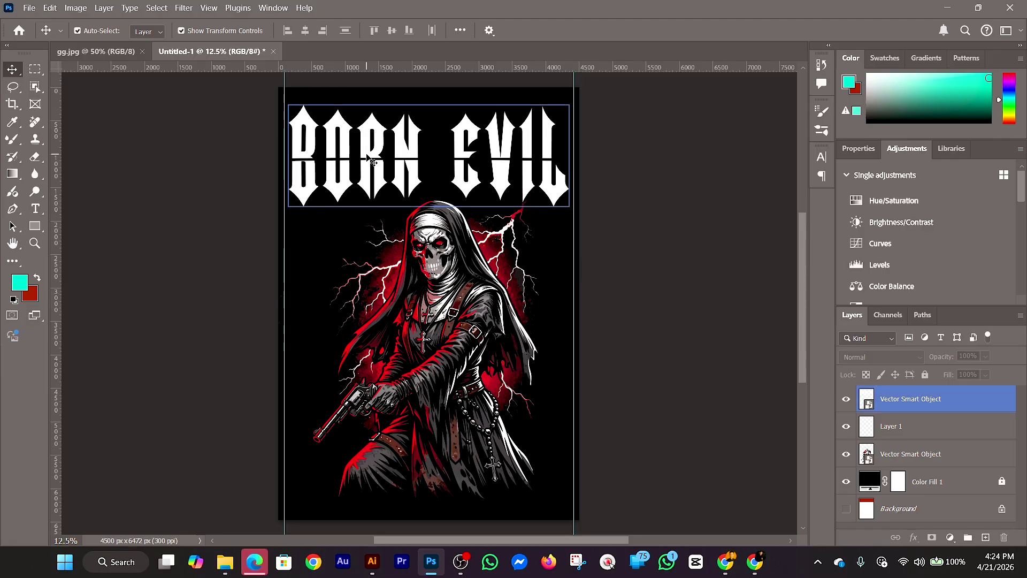
left_click(765, 234)
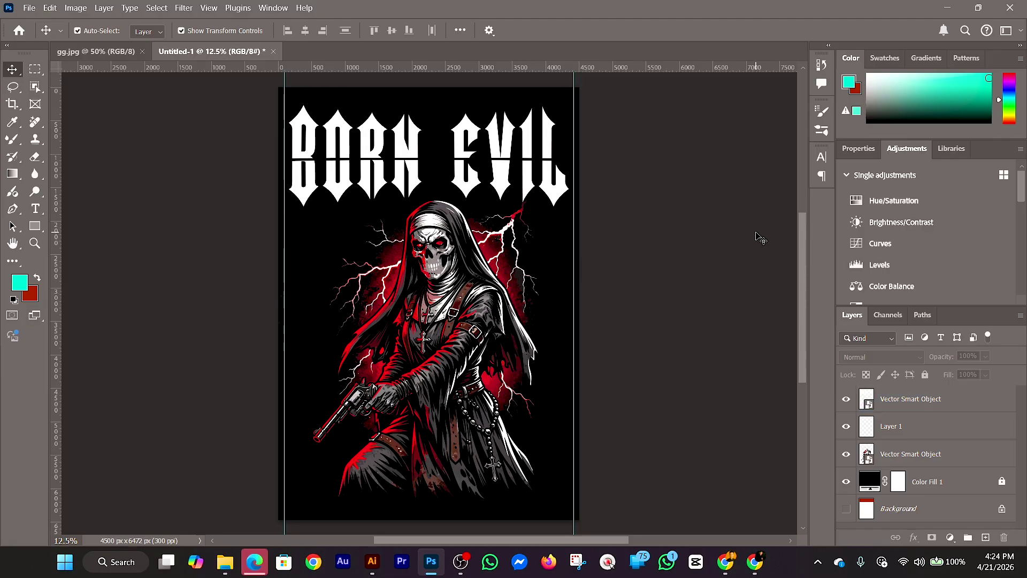
left_click(420, 171)
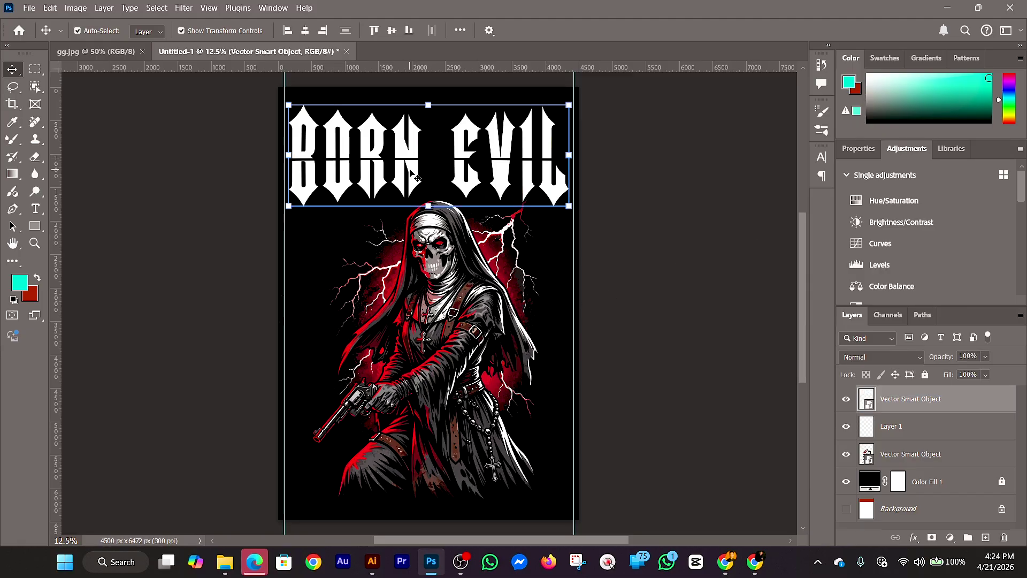
left_click(914, 538)
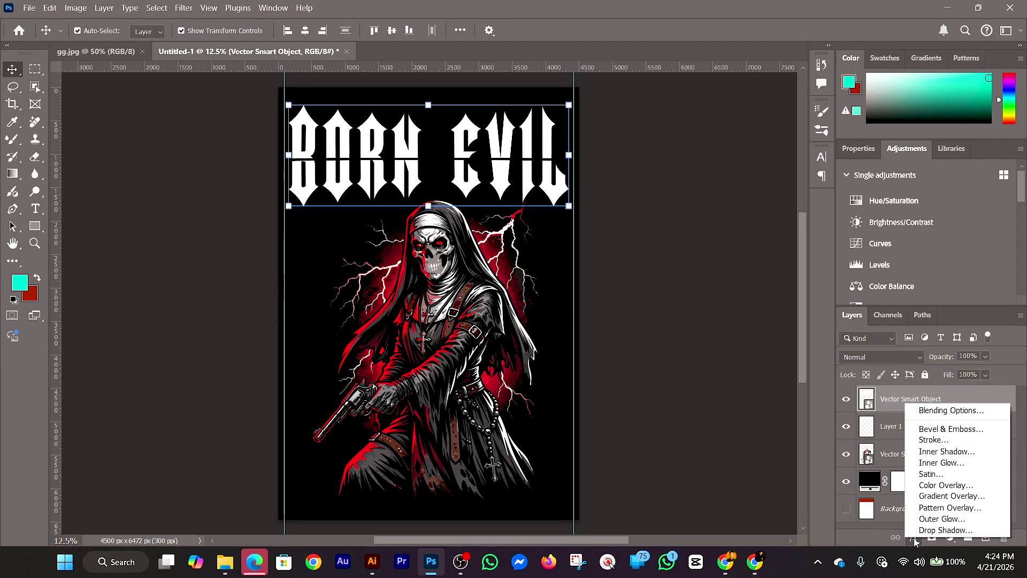
left_click(946, 411)
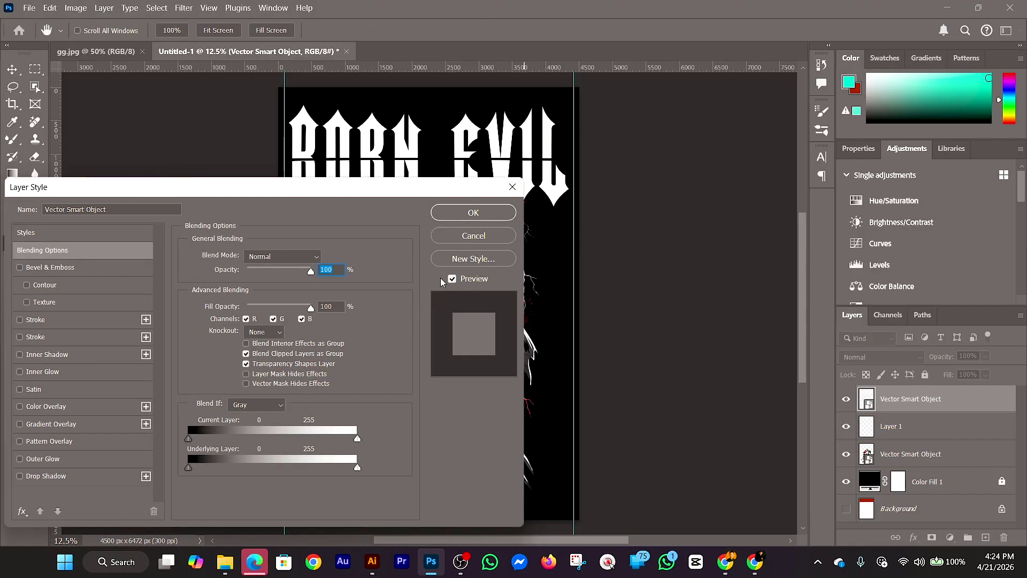
left_click(513, 187)
left_click(369, 95)
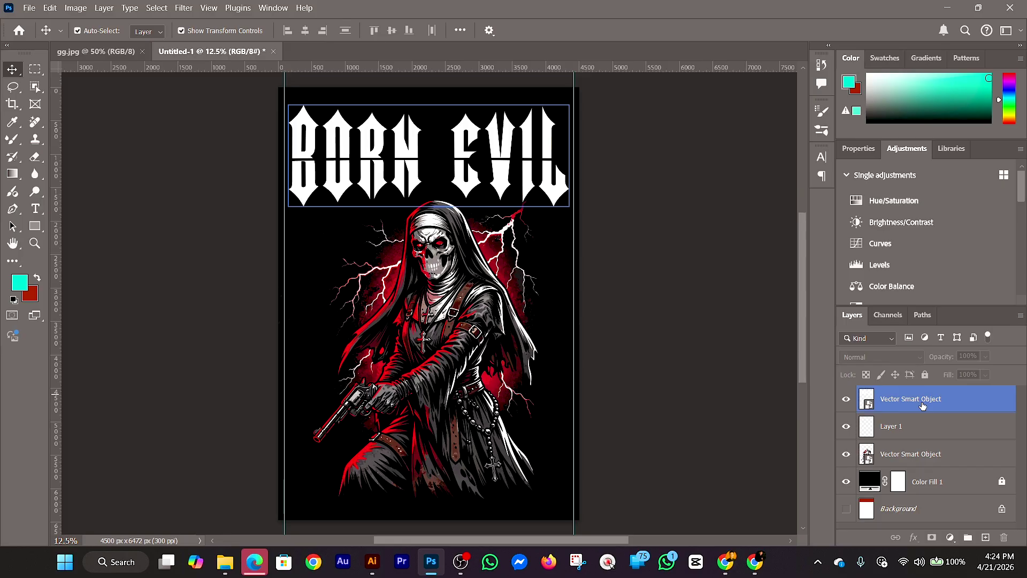
left_click(410, 171)
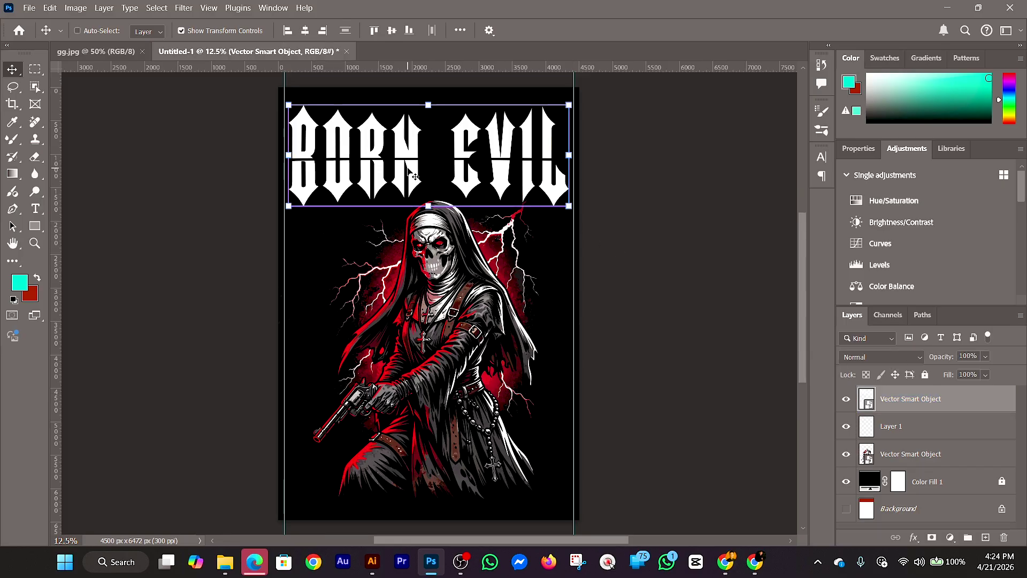
Deepen the Bulge warp on the BORN EVIL lettering to a bend of -18.2% and apply it
key("ctrl+t")
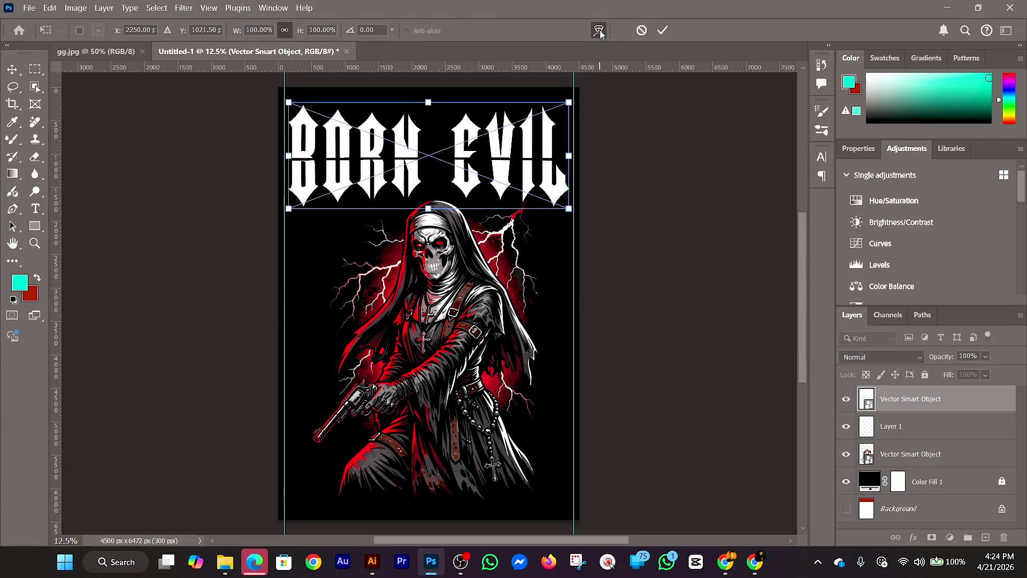
left_click(599, 30)
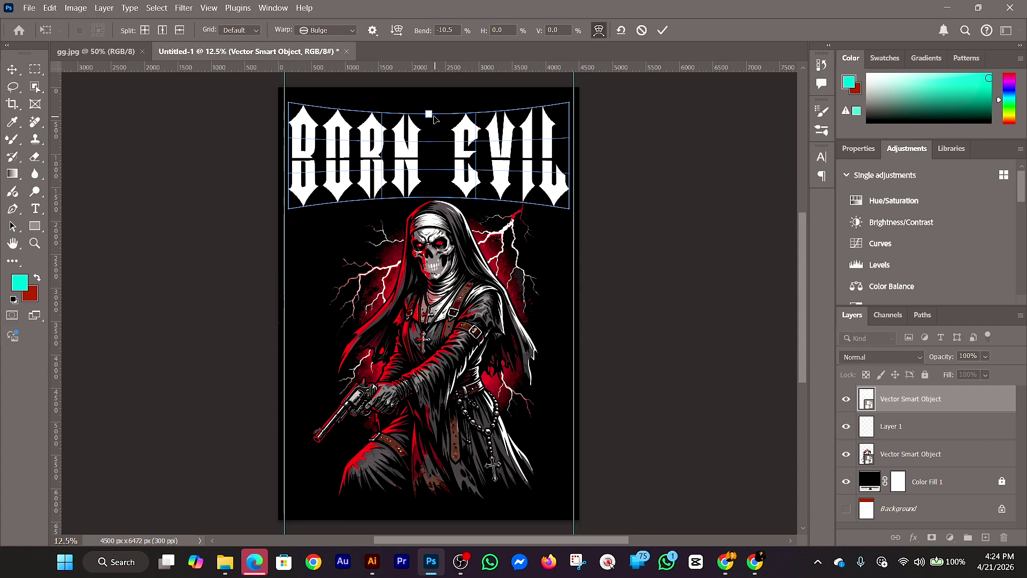
left_click_drag(431, 115, 431, 124)
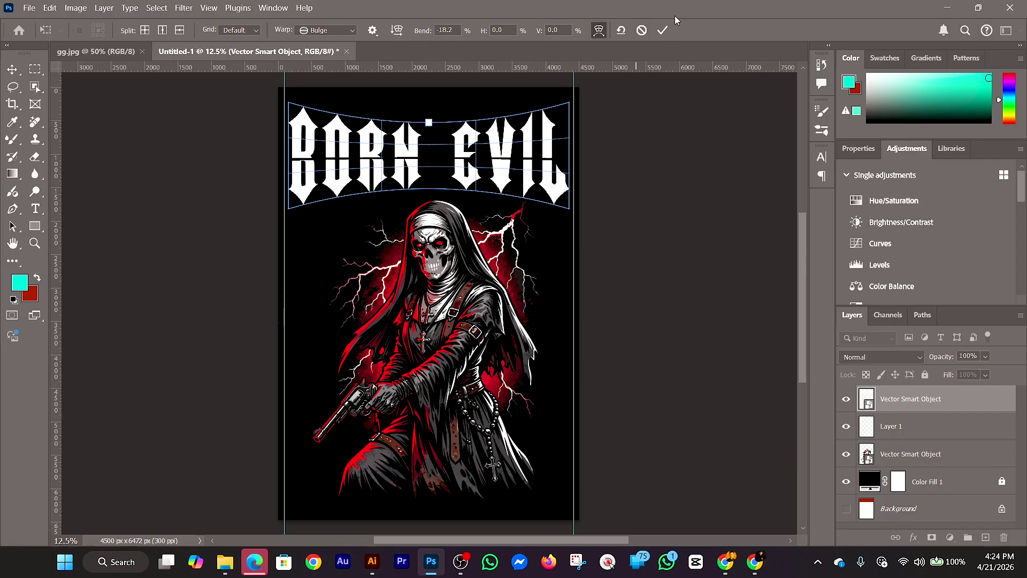
left_click(663, 30)
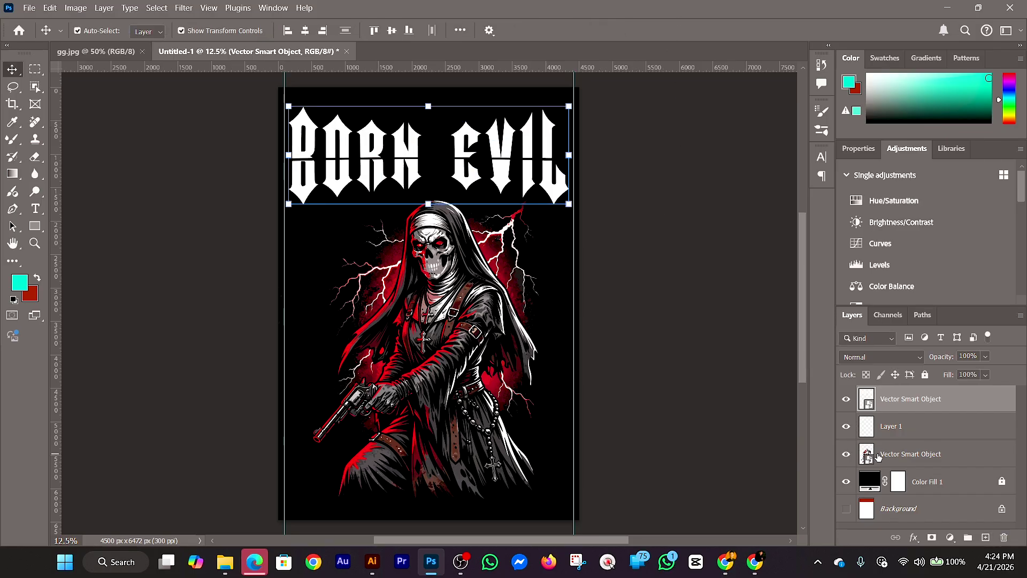
left_click(718, 357)
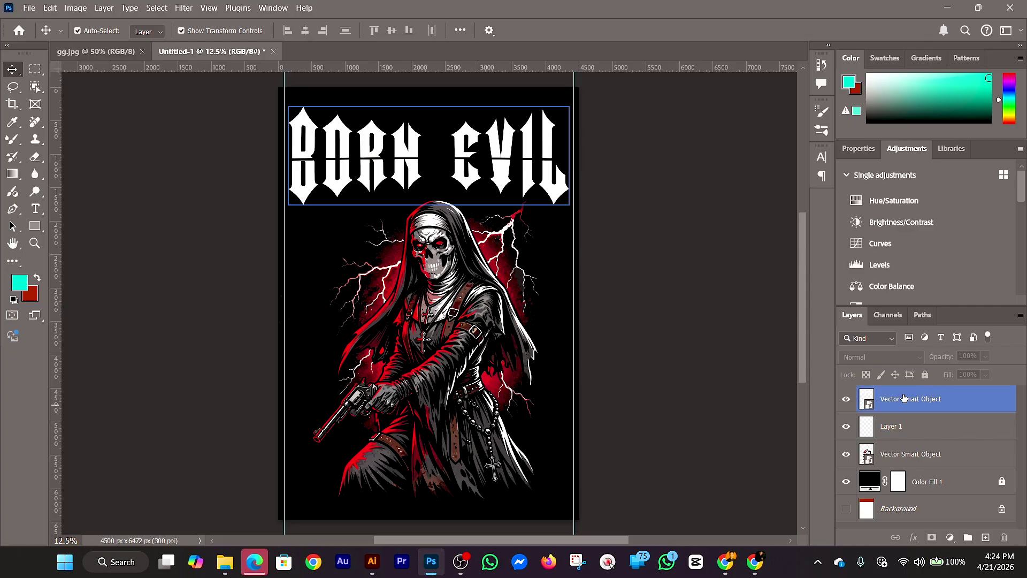
Open the Blending Options of the BORN EVIL lettering layer, keeping the lettering in view
left_click(910, 398)
left_click(913, 536)
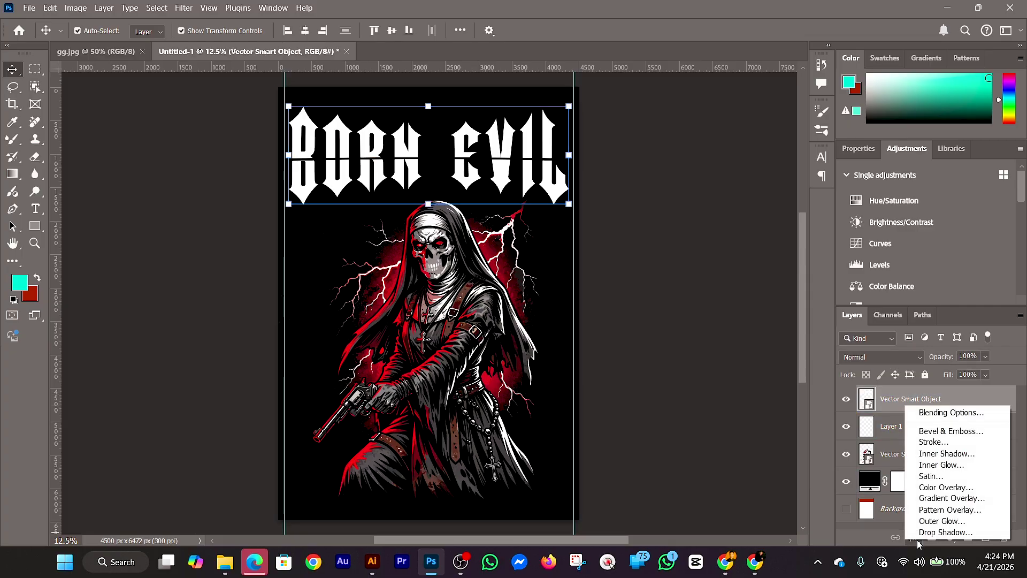
left_click(953, 411)
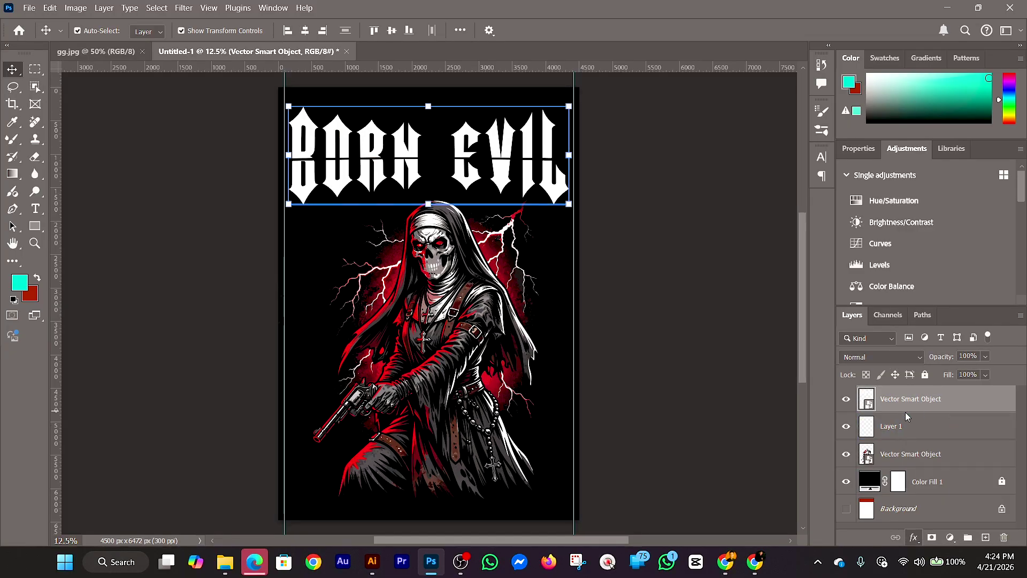
left_click_drag(342, 198, 869, 225)
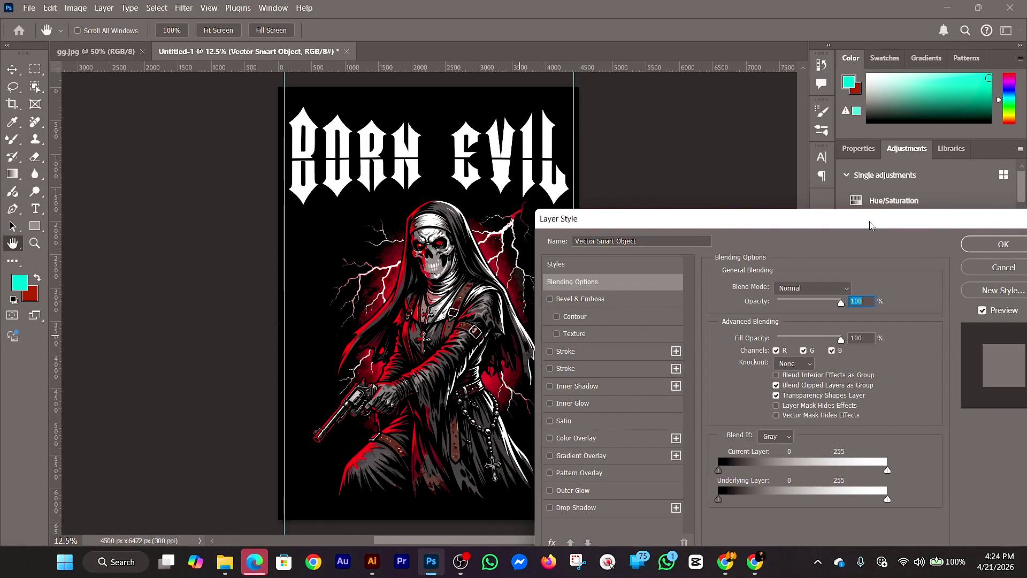
Try the Red_06 and Red_03 presets as a Gradient Overlay on the BORN EVIL lettering
left_click(597, 456)
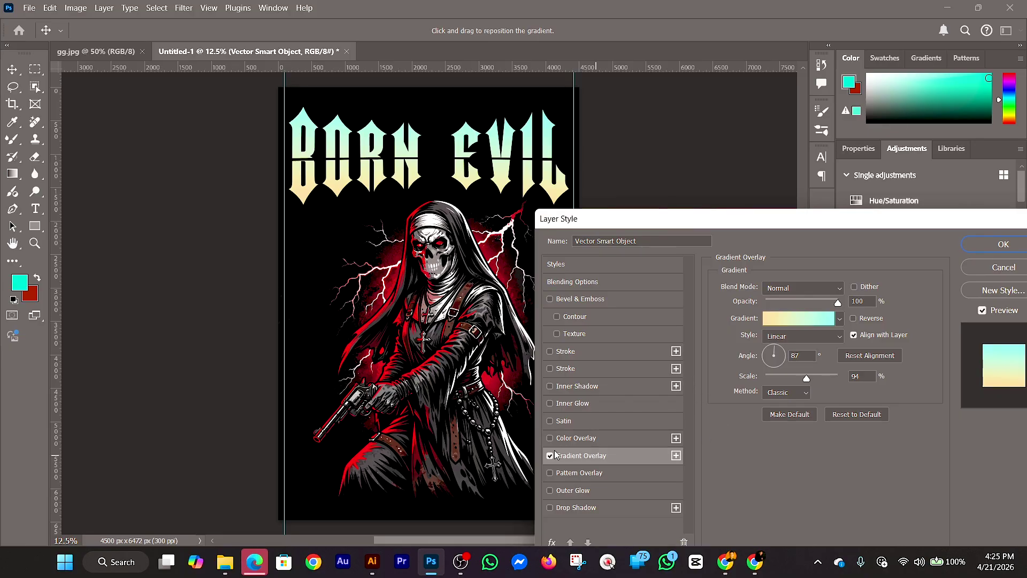
left_click(789, 321)
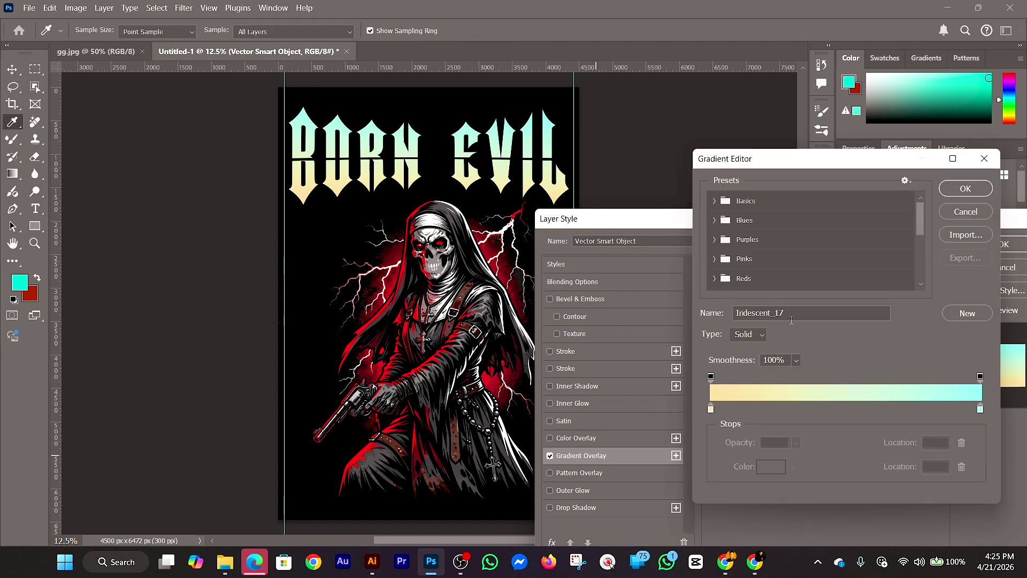
scroll(772, 240, "down", 1)
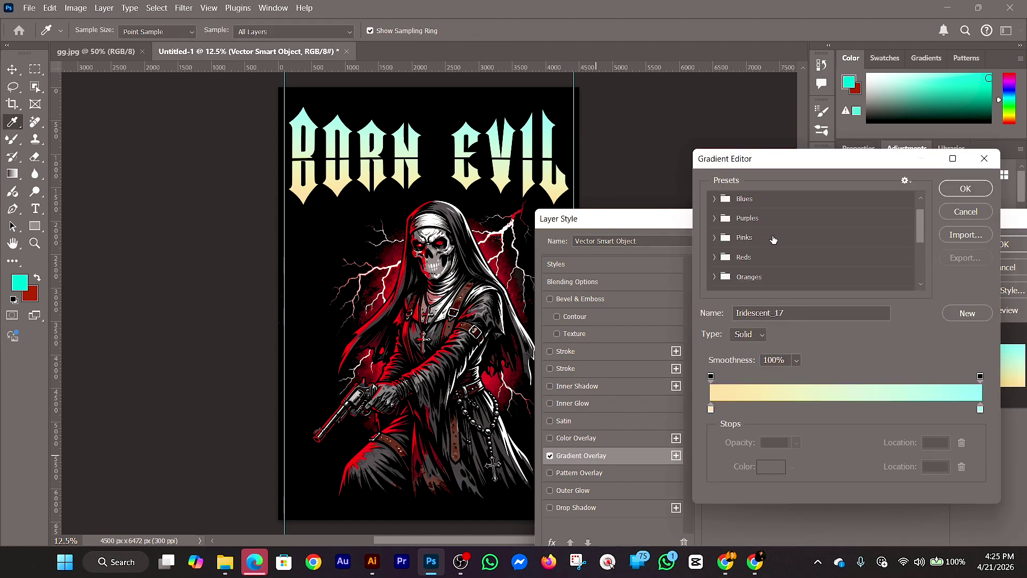
left_click(714, 258)
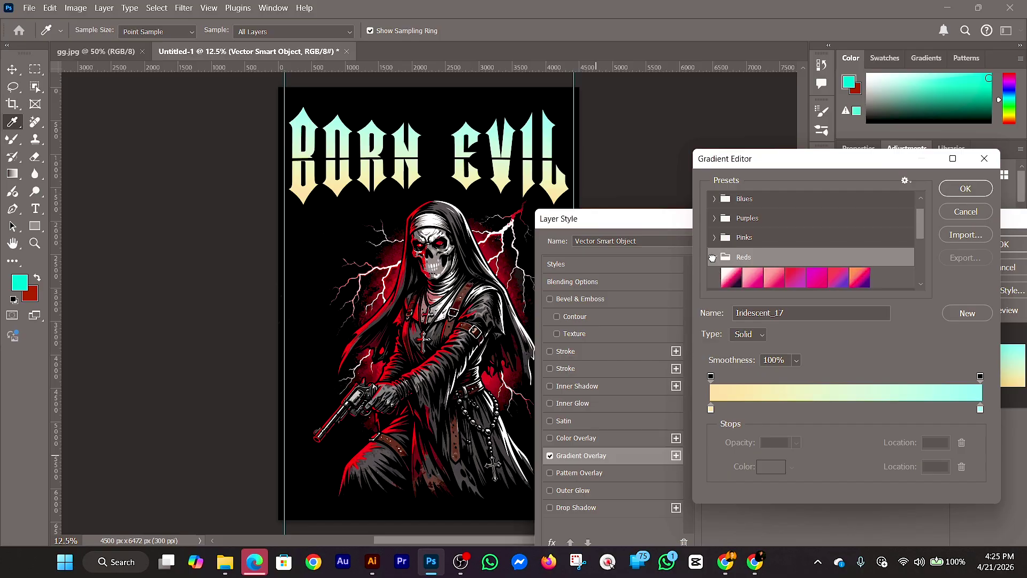
left_click(839, 277)
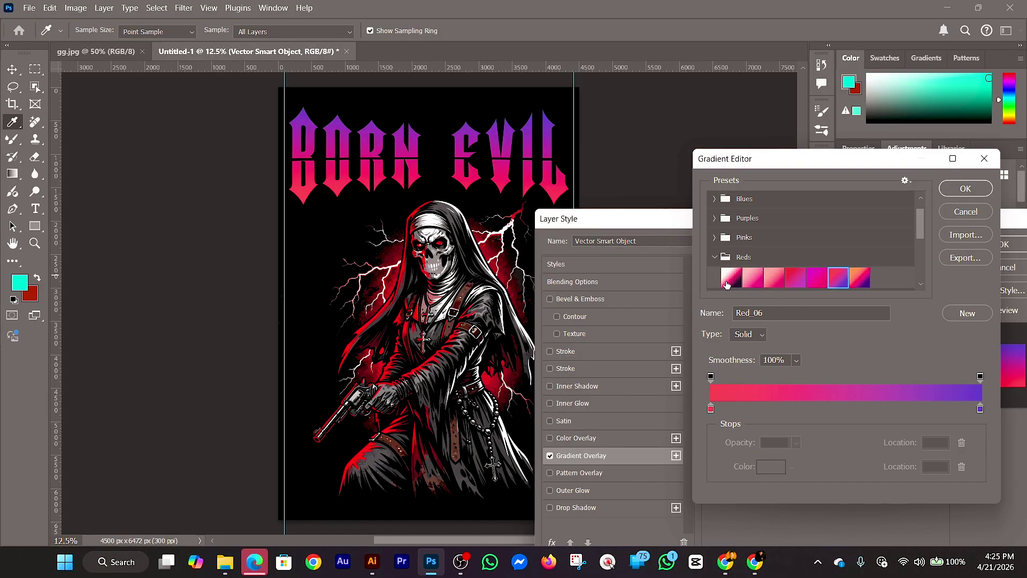
left_click(770, 278)
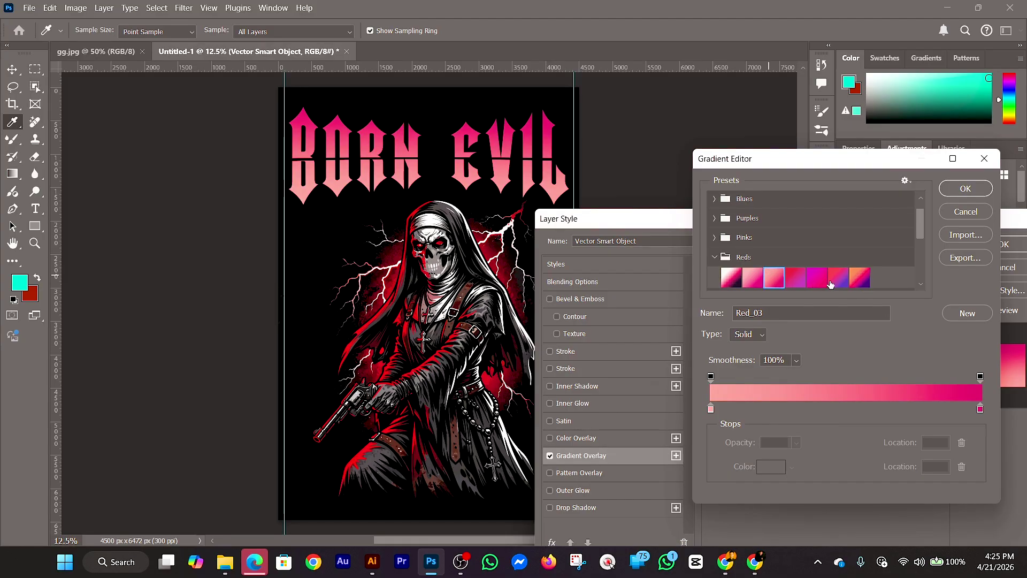
left_click(830, 281)
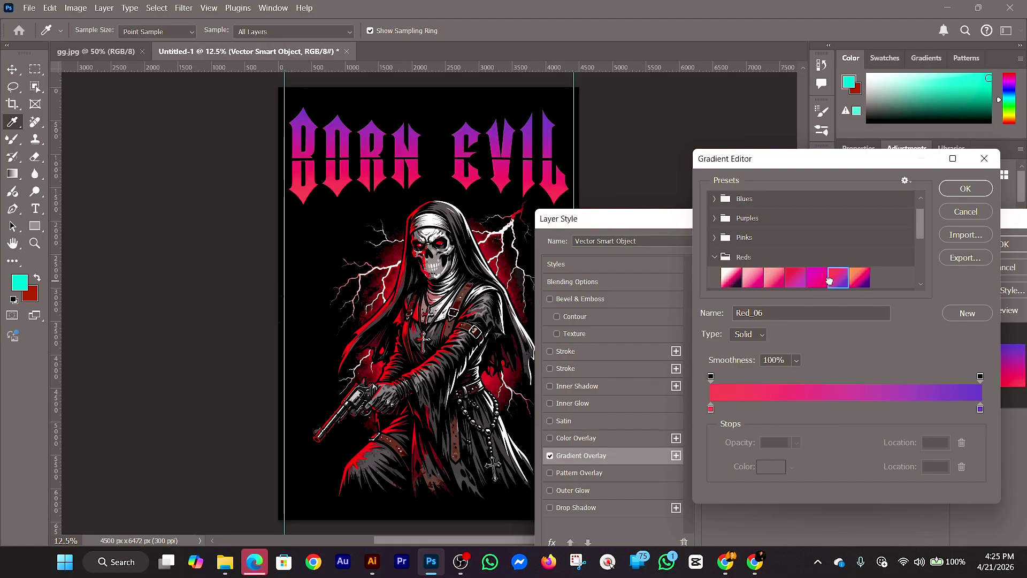
left_click(984, 159)
left_click(550, 455)
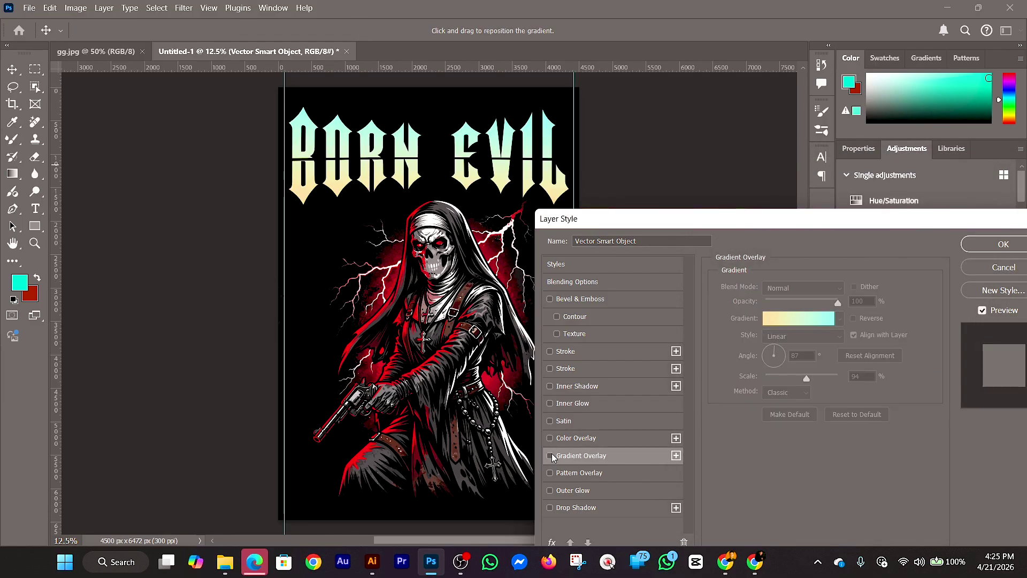
Apply a solid red Color Overlay to the BORN EVIL lettering, leaving Outer Glow off
left_click(550, 437)
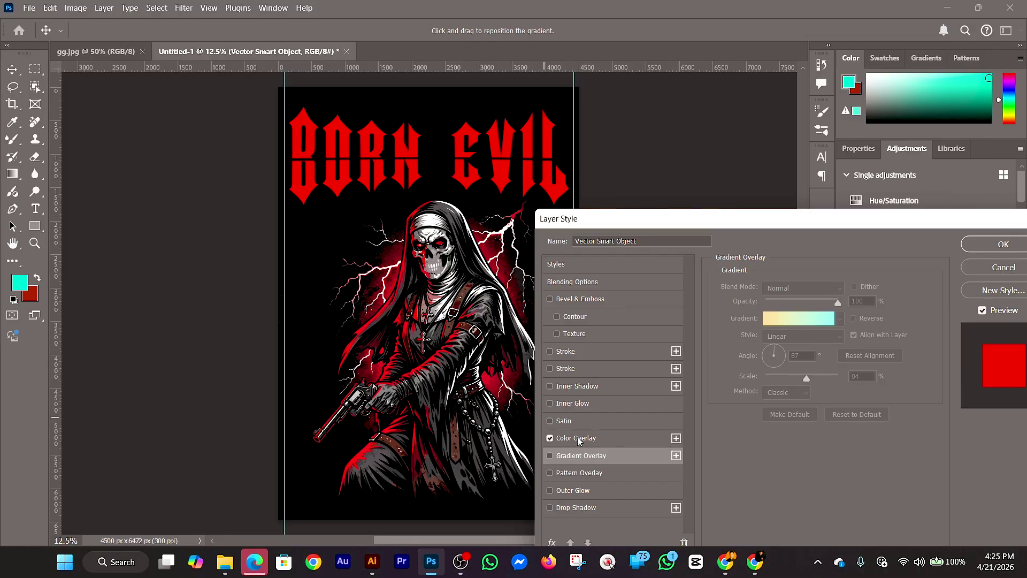
left_click(566, 490)
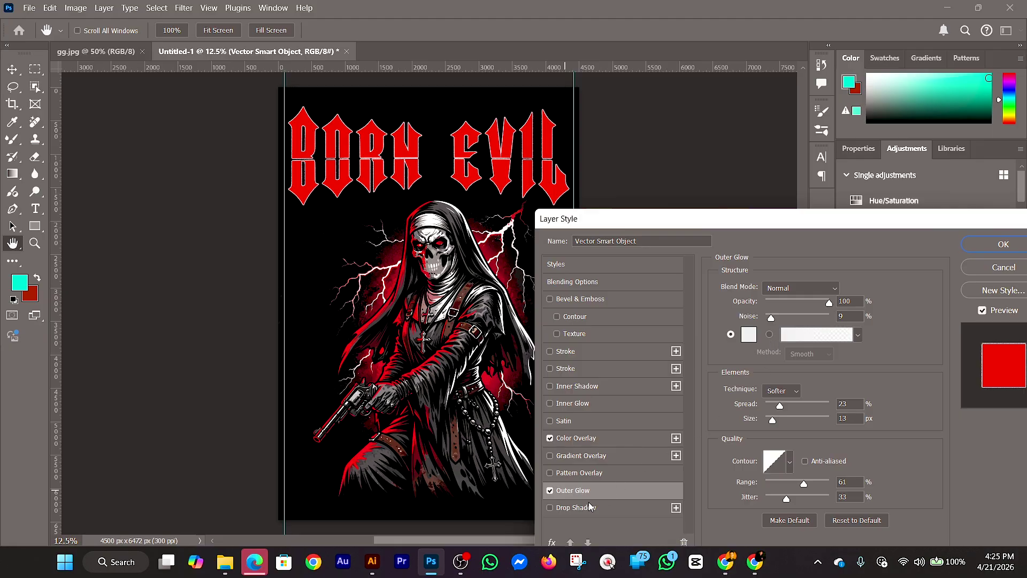
left_click(551, 491)
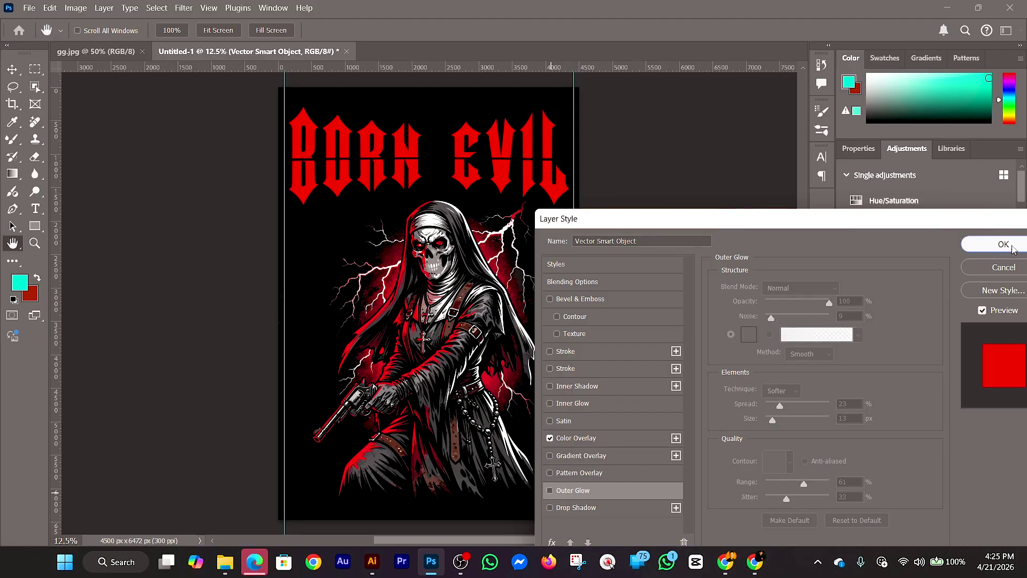
left_click(1003, 244)
Move the nun artwork straight up so her head overlaps the lower edge of the BORN EVIL lettering
left_click(437, 313)
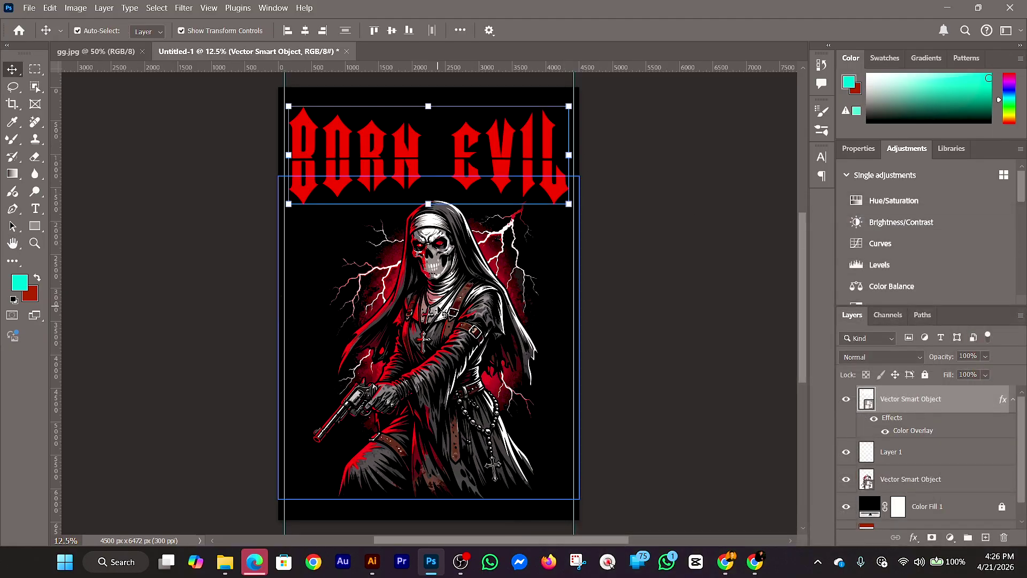
left_click_drag(432, 311, 434, 287)
left_click(911, 399)
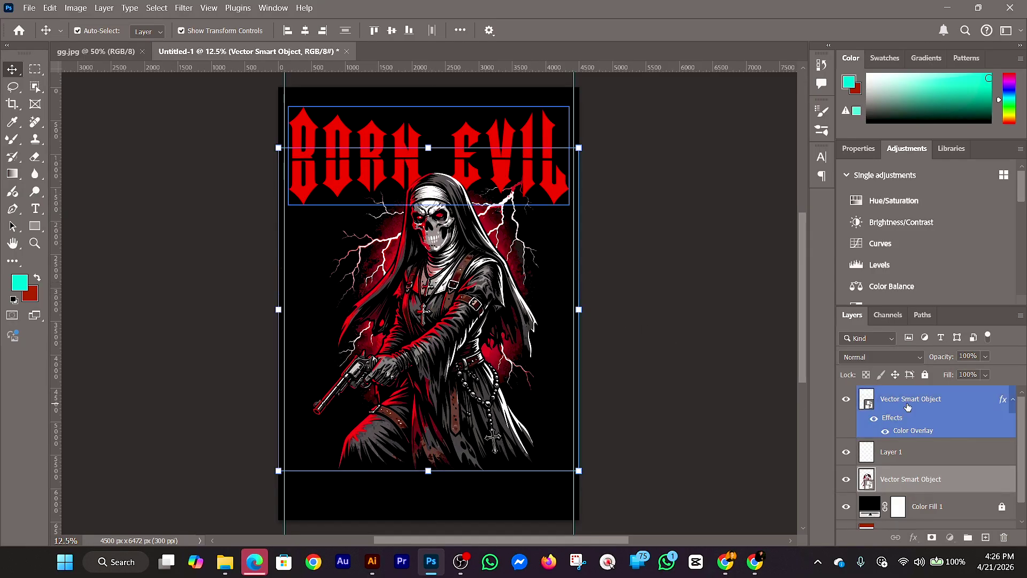
left_click(465, 364)
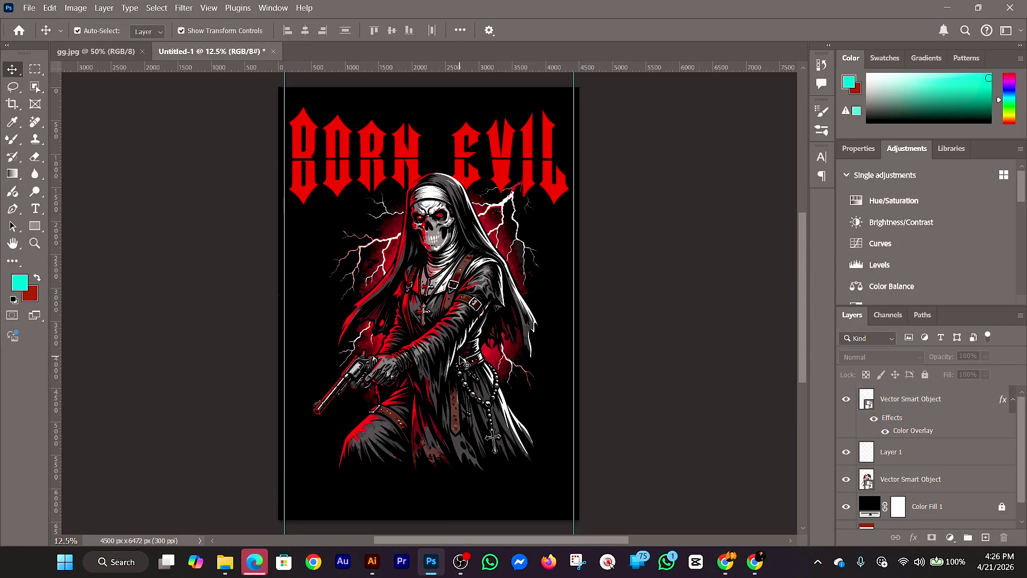
Nudge the nun artwork down and back up to test how far her head overlaps the lettering
left_click(457, 322)
key("shift+Down")
key("shift+Down")
key("shift+Down")
key("shift+Down")
key("shift+Down")
key("shift+Down")
key("shift+Down")
key("shift+Down")
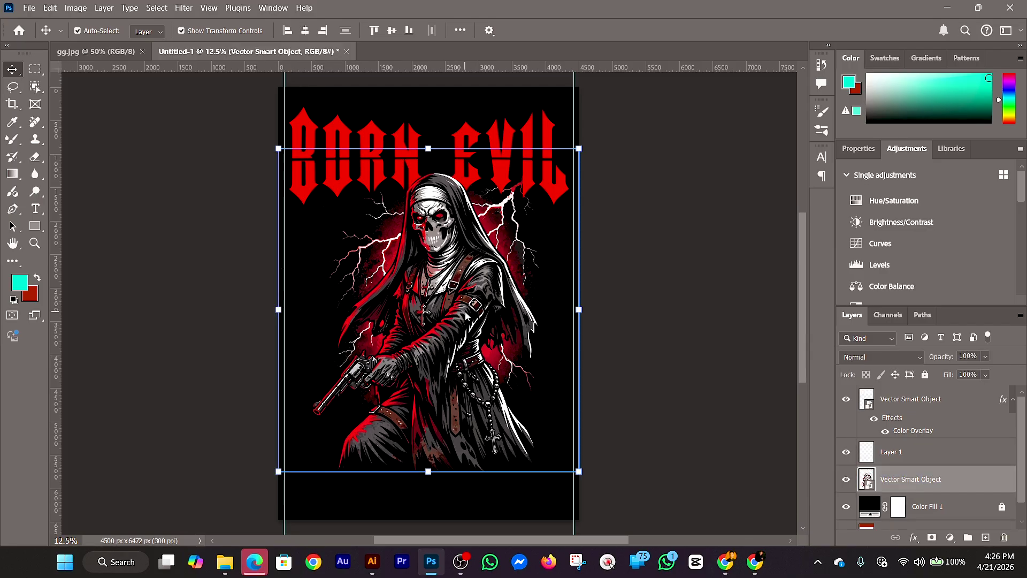
key("shift+Up")
key("shift+Up")
key("shift+Up")
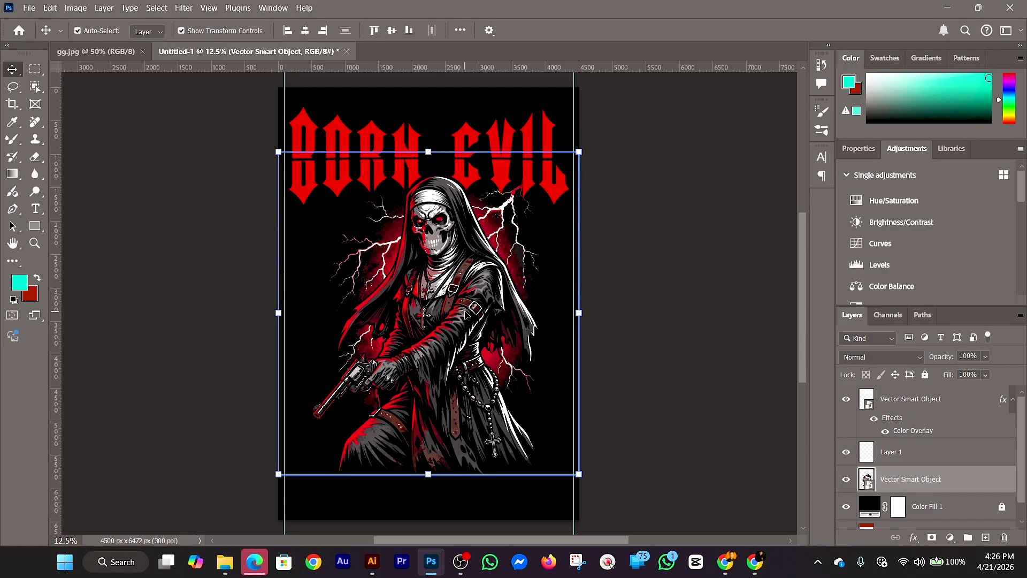
key("shift+Down")
key("shift+Down")
key("shift+Down")
key("shift+Down")
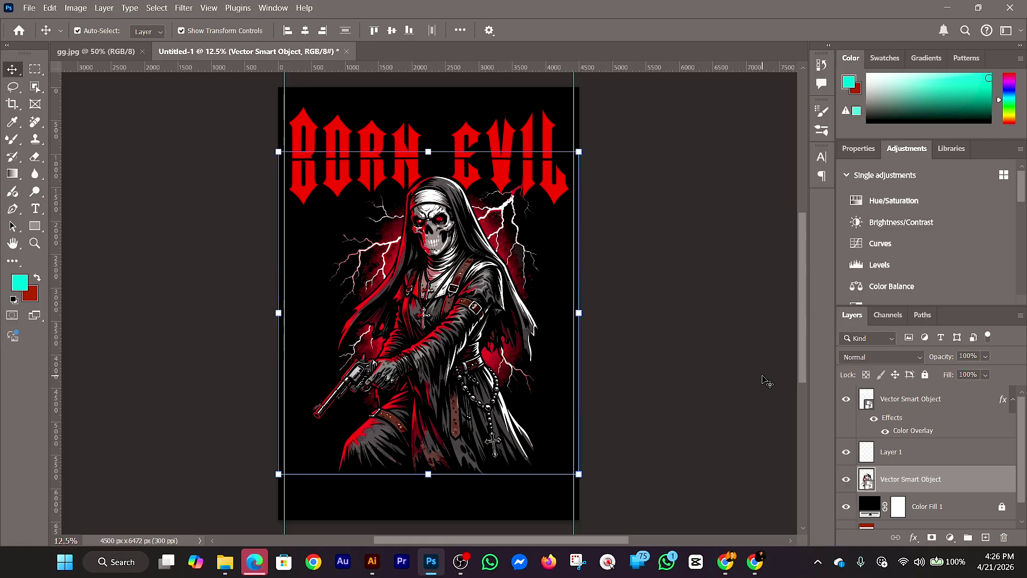
key("shift+Up")
key("shift+Up")
key("shift+Up")
key("shift+Up")
key("shift+Up")
key("shift+Up")
key("shift+Up")
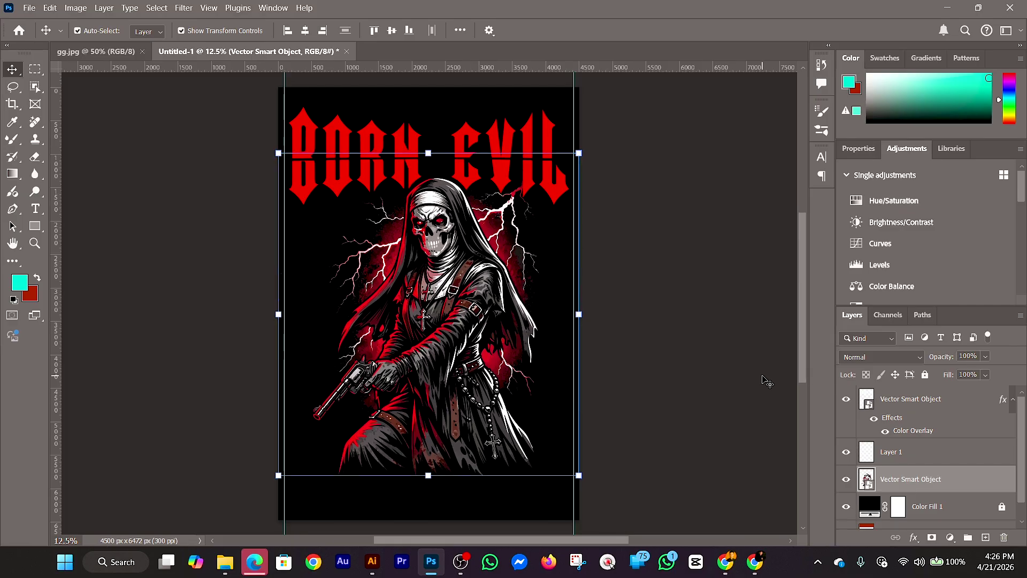
key("shift+Up")
key("shift+Up")
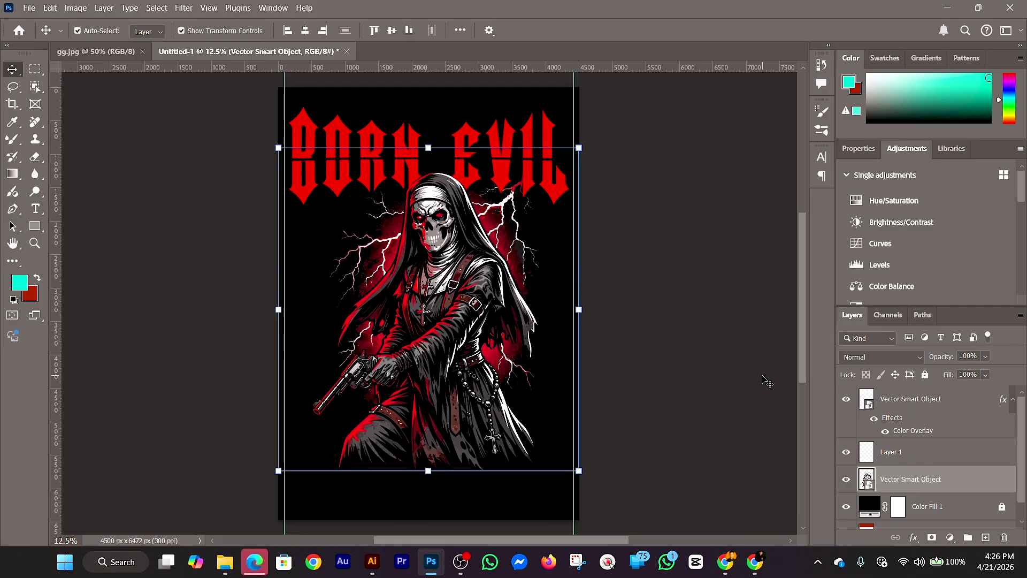
left_click(647, 171)
Add a 21 px black outside Stroke to the BORN EVIL lettering's layer style, using only one stroke entry
left_click(512, 173)
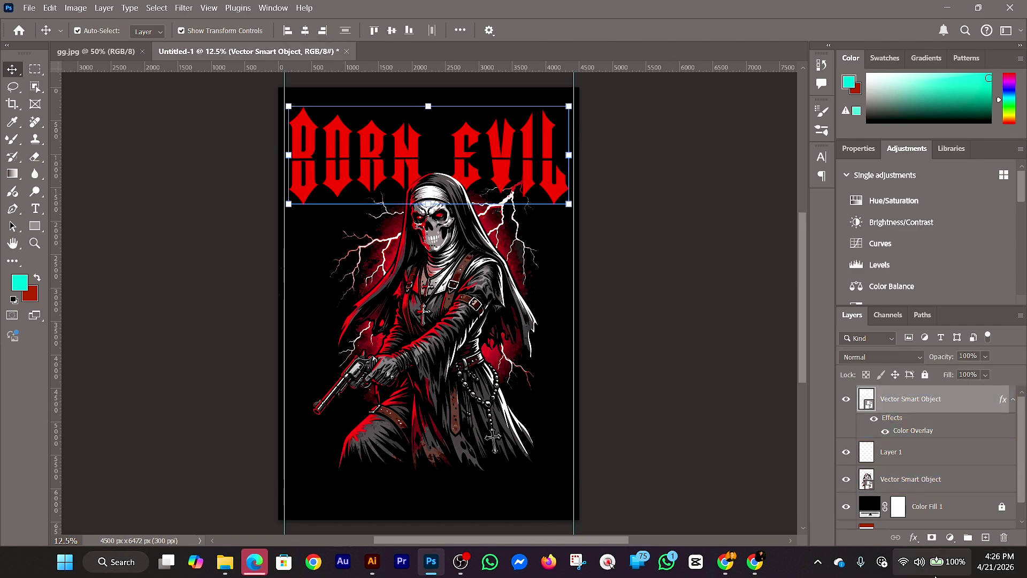
left_click(914, 538)
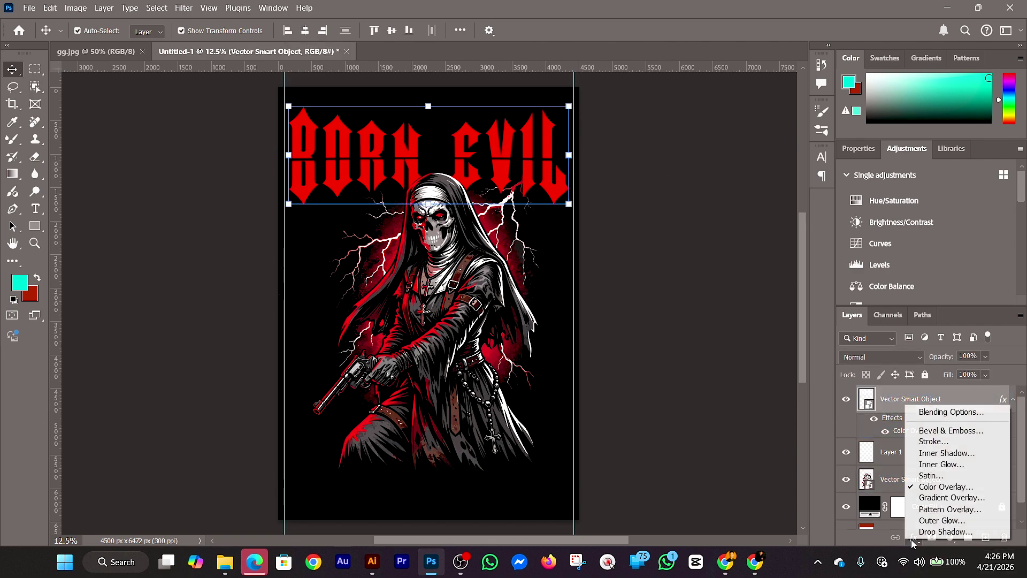
left_click(954, 414)
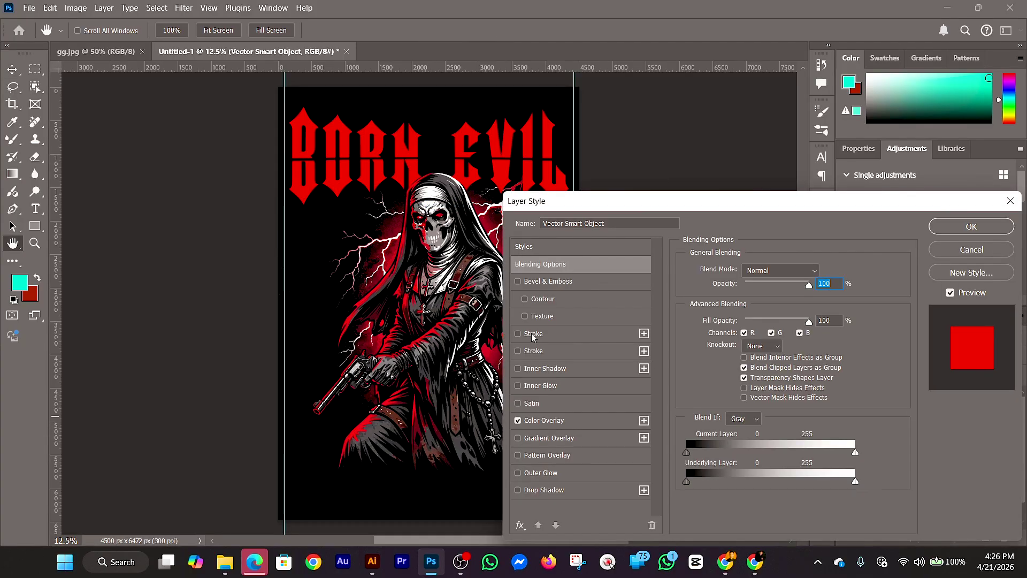
left_click(517, 351)
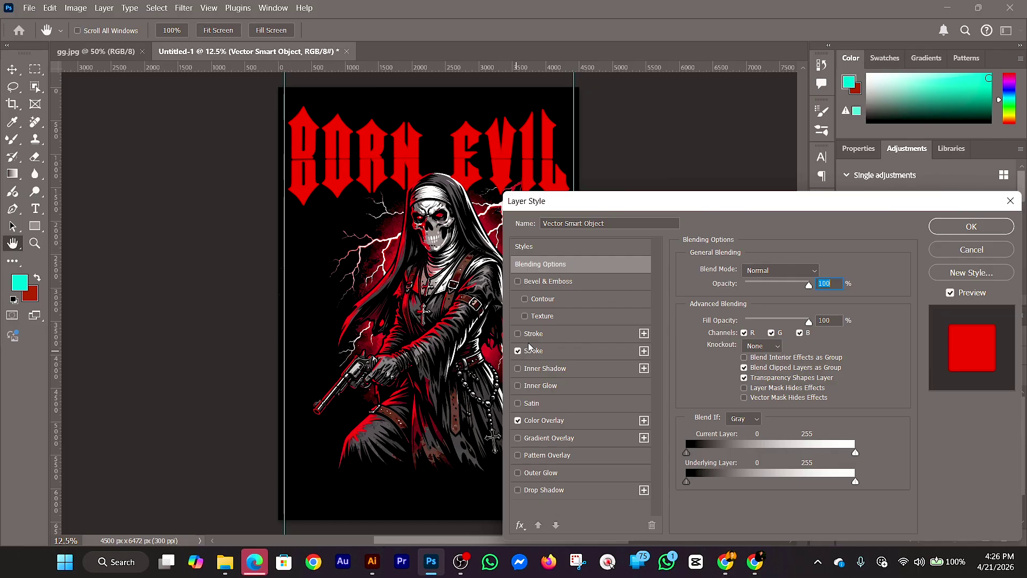
left_click(517, 351)
left_click(517, 334)
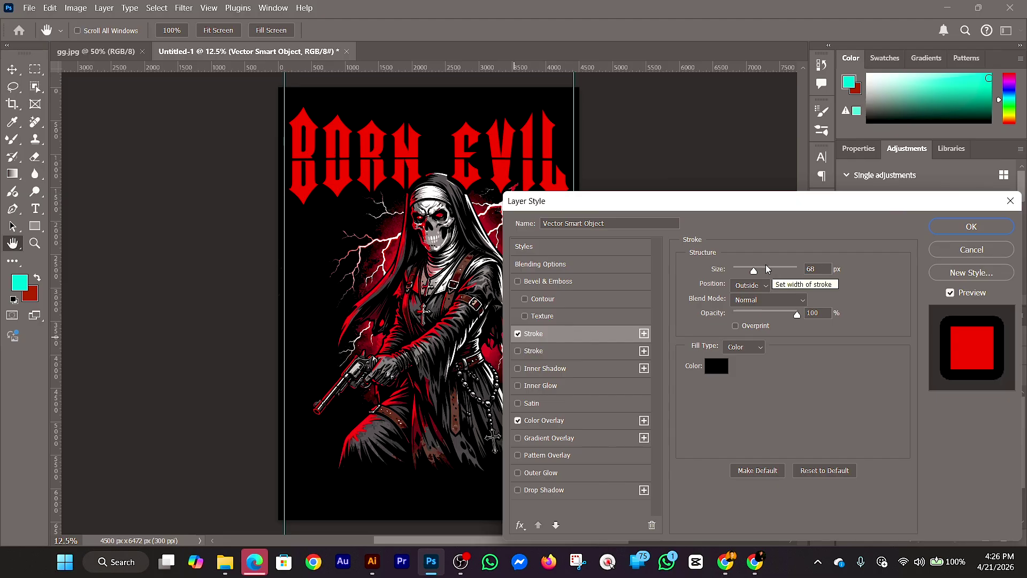
mouse_move(754, 272)
left_mouse_down()
mouse_move(735, 271)
mouse_move(732, 283)
mouse_move(744, 283)
left_mouse_up()
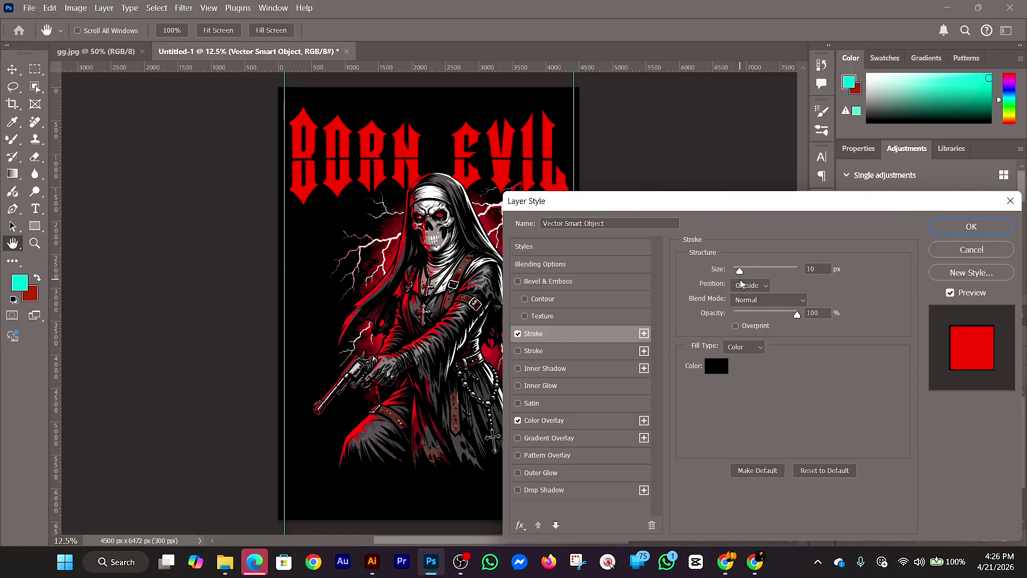
key("Tab")
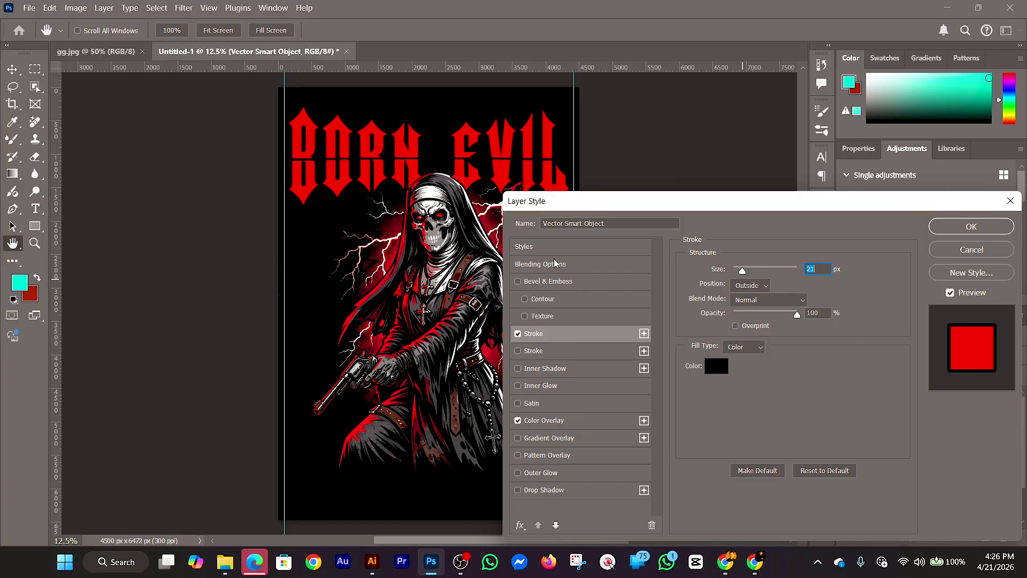
Enable Inner Shadow on the BORN EVIL lettering and change its colour to a dark red
left_click(546, 369)
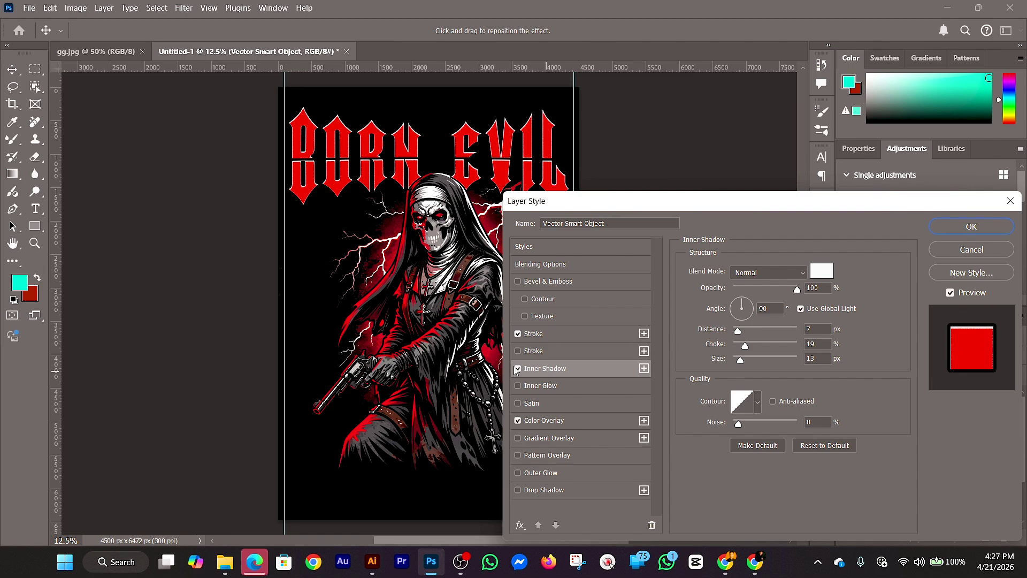
left_click(817, 277)
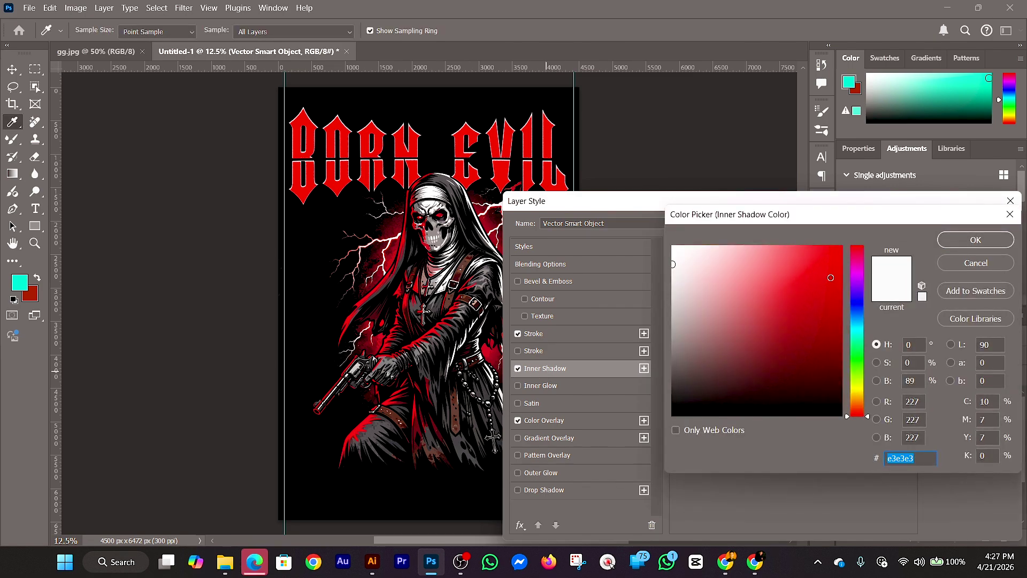
left_click(842, 261)
mouse_move(819, 291)
left_mouse_down()
mouse_move(824, 275)
mouse_move(808, 308)
left_mouse_up()
left_click(980, 245)
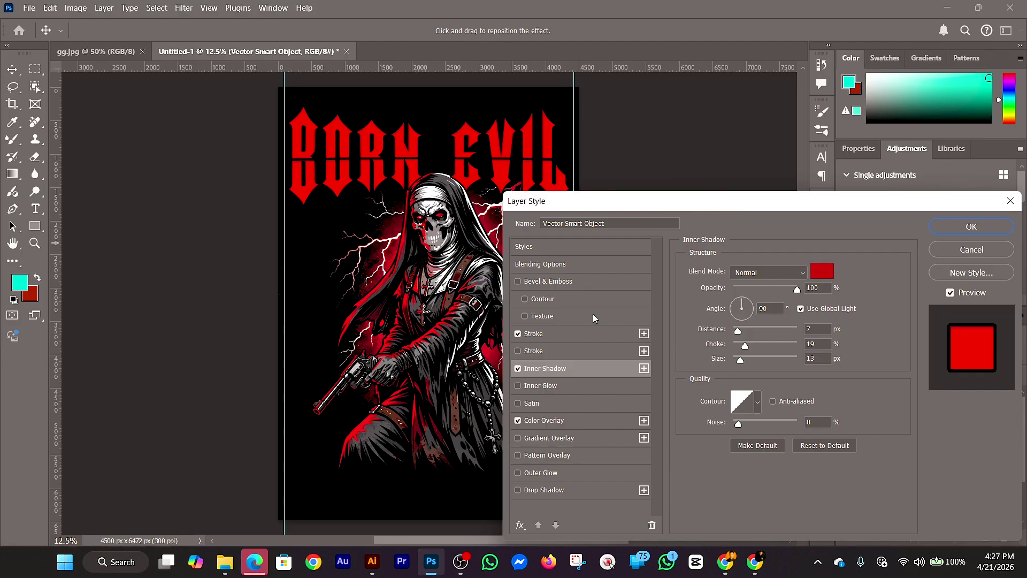
Enable Bevel & Emboss with Contour on the lettering, and give the Inner Shadow the jagged, multi-peaked contour shape
left_click(528, 299)
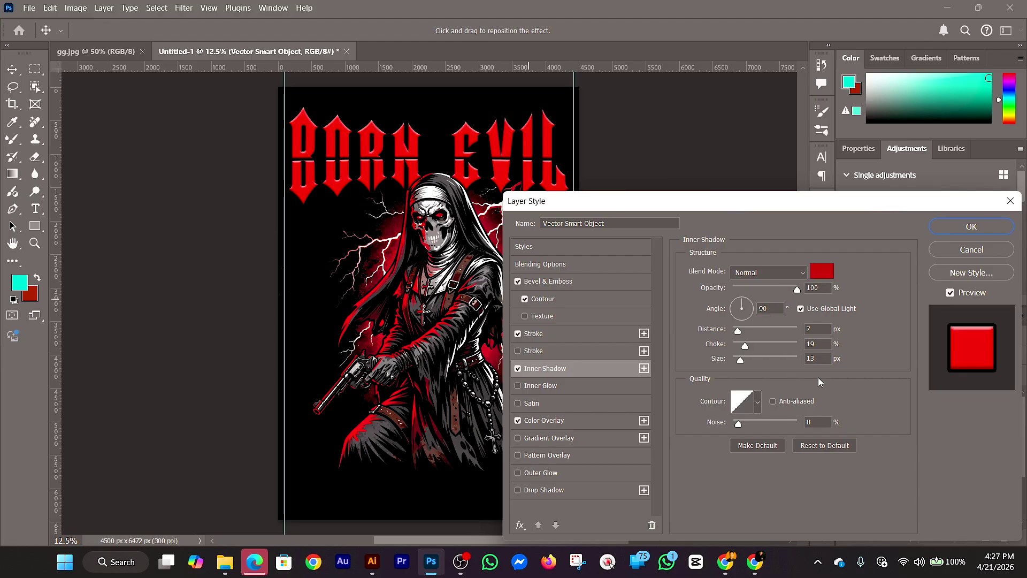
scroll(819, 381, "down", 1)
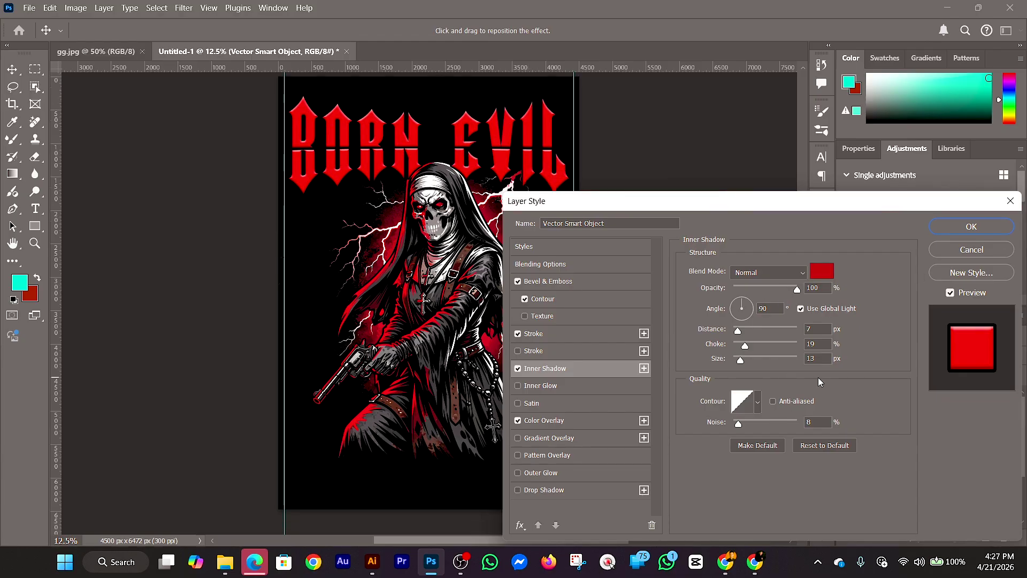
left_click(758, 402)
left_click(676, 436)
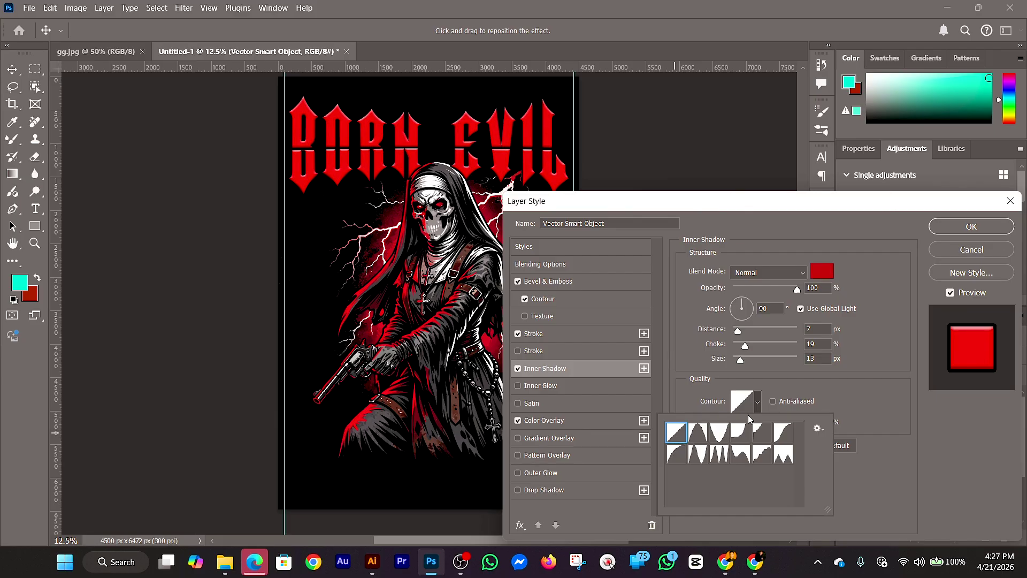
left_click(741, 434)
left_click(783, 433)
left_click(785, 455)
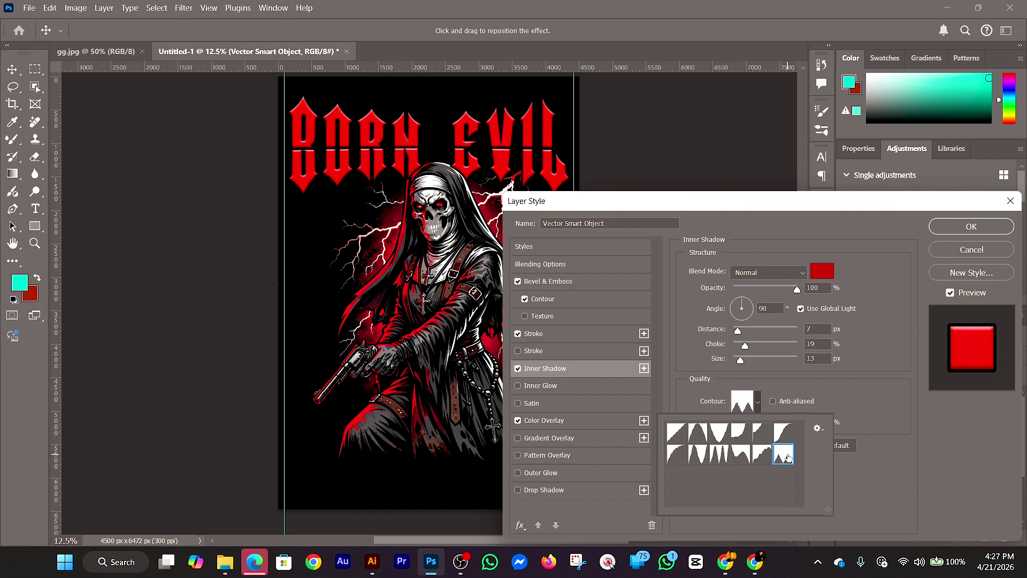
Turn Bevel & Emboss and its Contour off and back on to compare the lettering's look
left_click(525, 298)
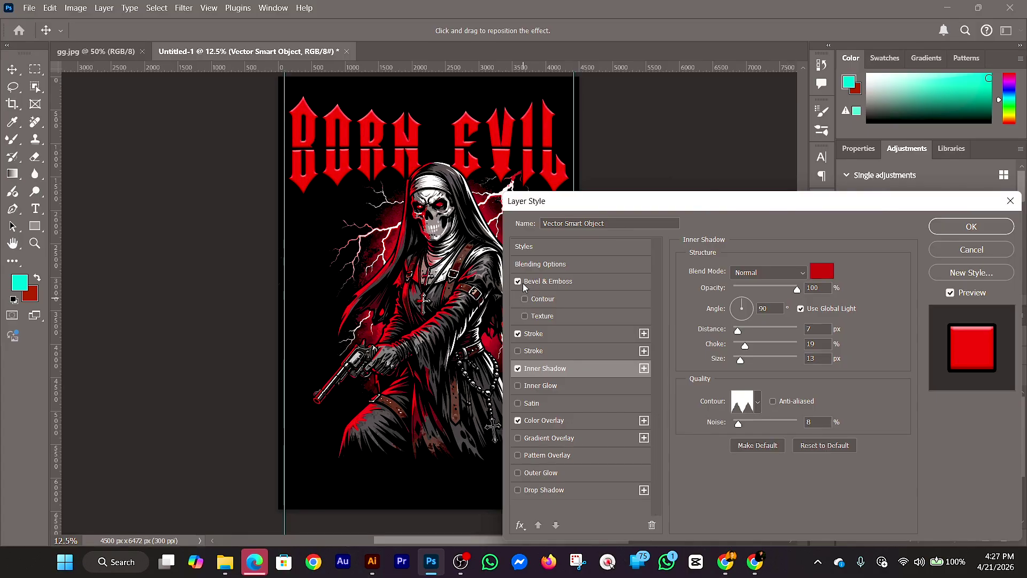
left_click(521, 282)
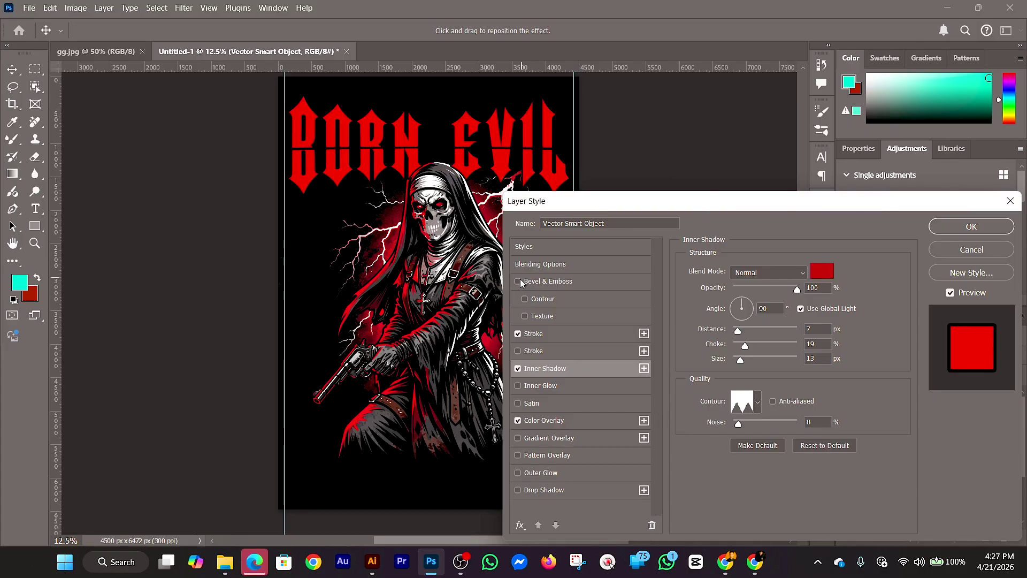
left_click(526, 299)
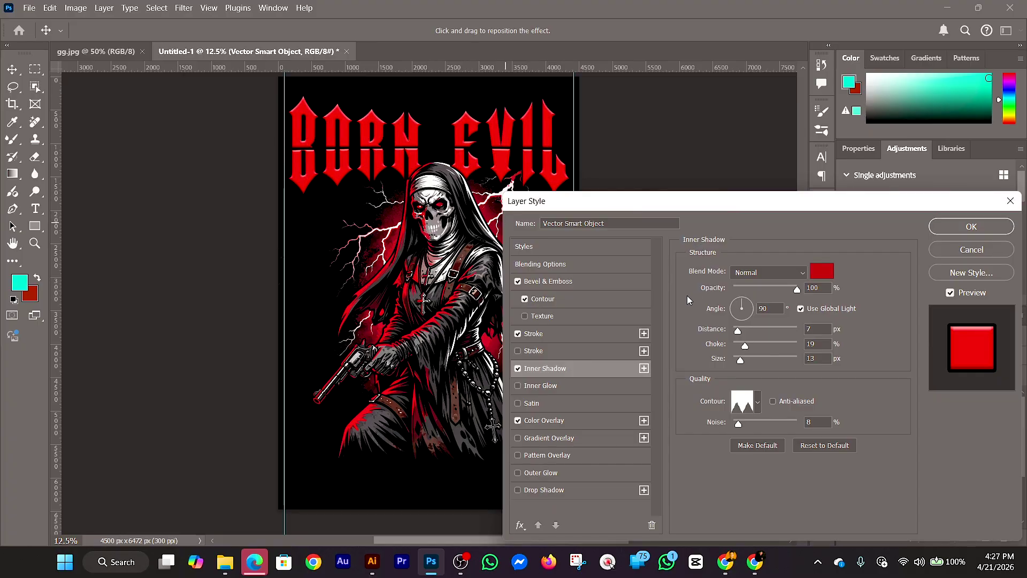
Enable Drop Shadow and the Bevel & Emboss Texture on the lettering, and switch the bevel's Contour off
left_click(546, 491)
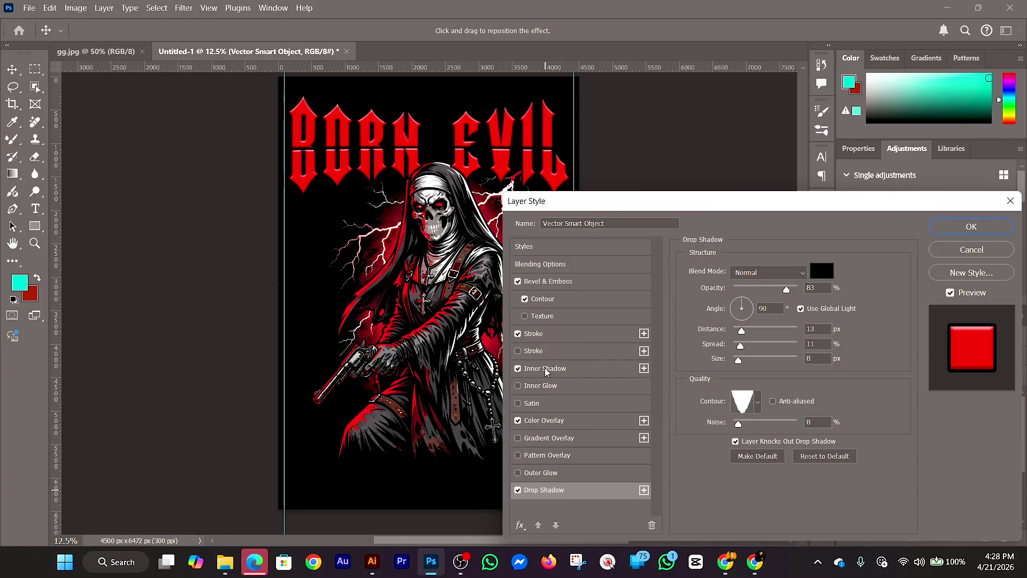
left_click(526, 316)
left_click(524, 298)
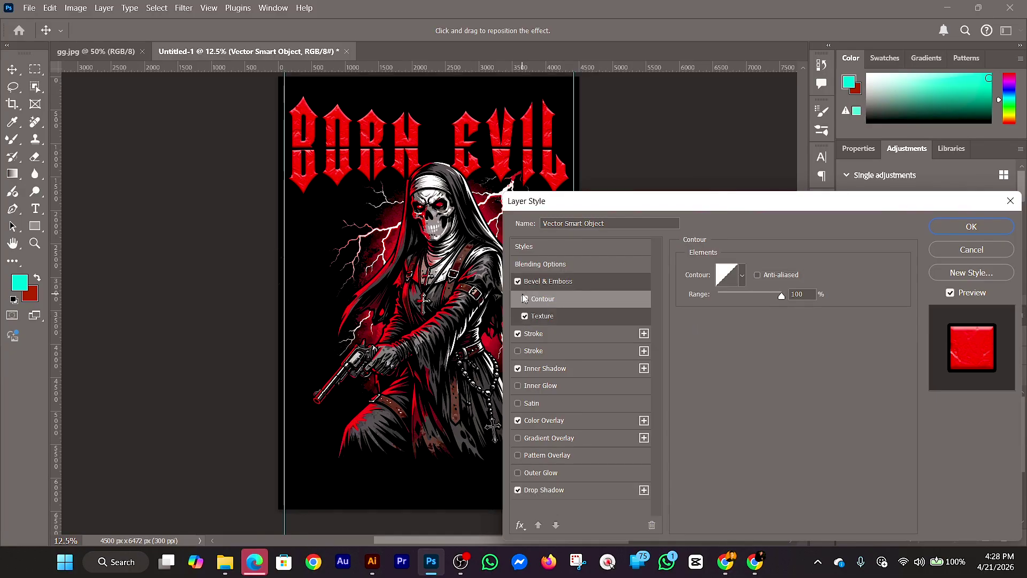
left_click(524, 298)
left_click(525, 299)
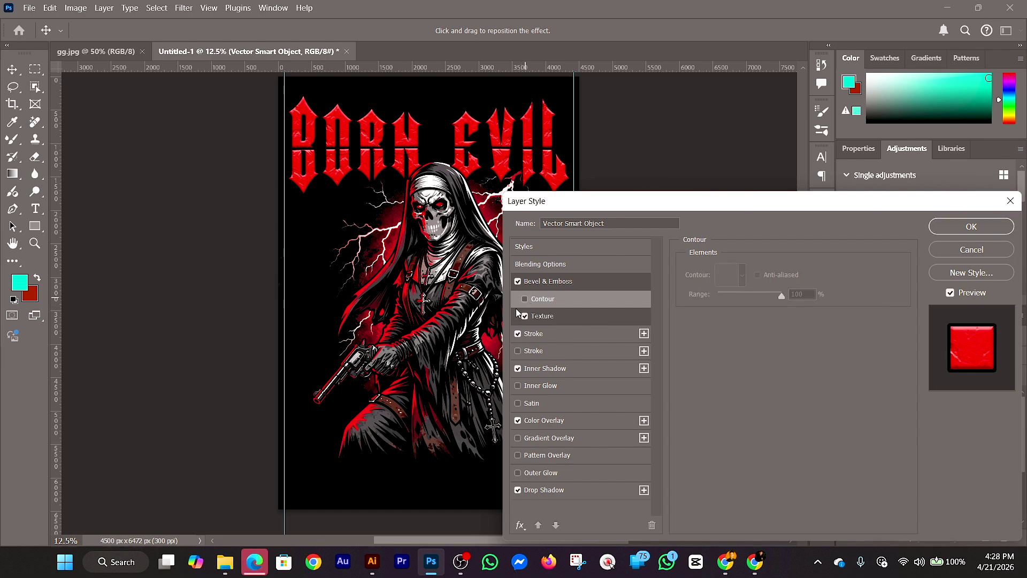
Try a larger Texture scale of 187% for the lettering's bevel, and settle on 101%
left_click(575, 320)
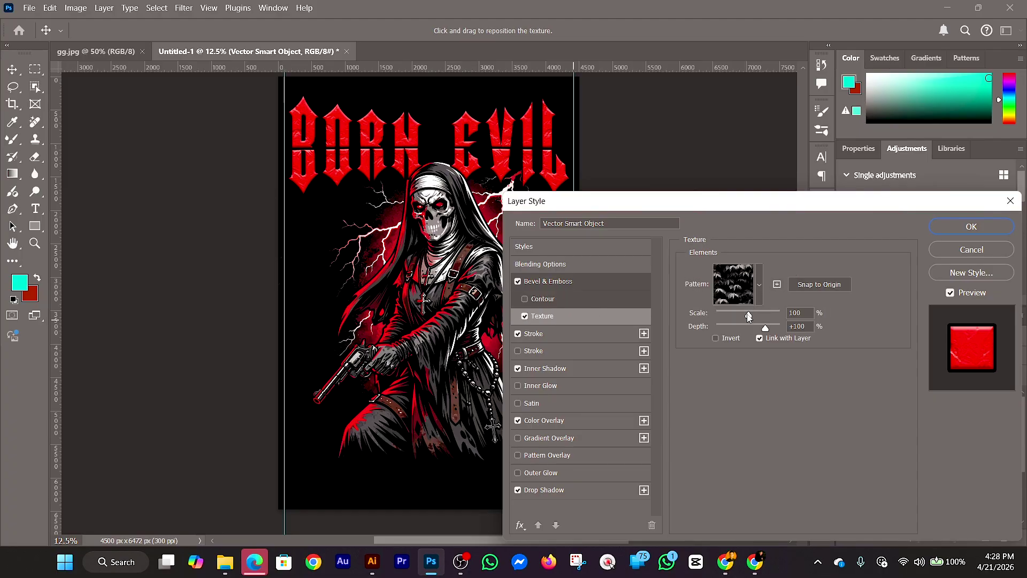
left_click_drag(748, 316, 752, 315)
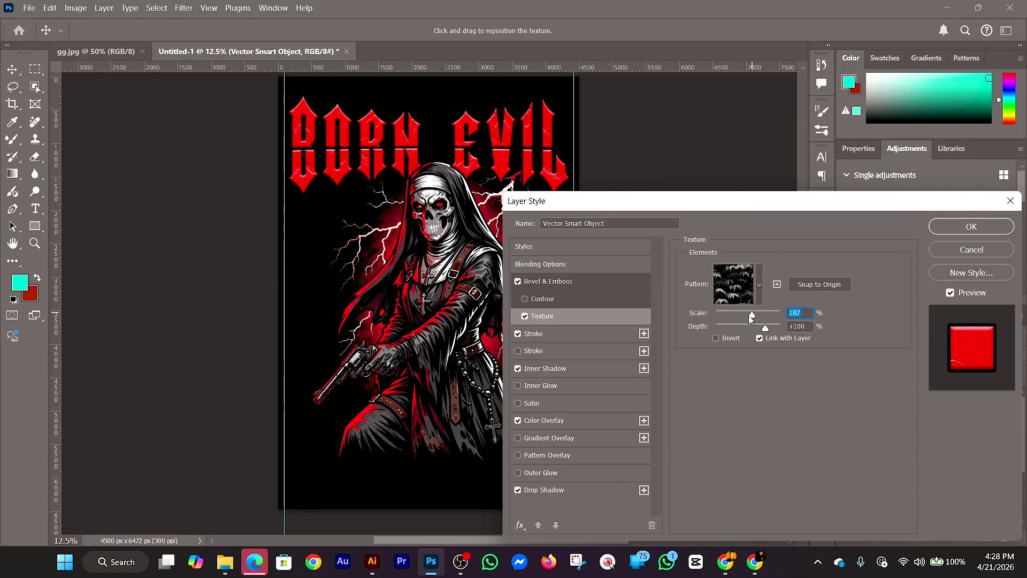
left_click_drag(749, 315, 749, 316)
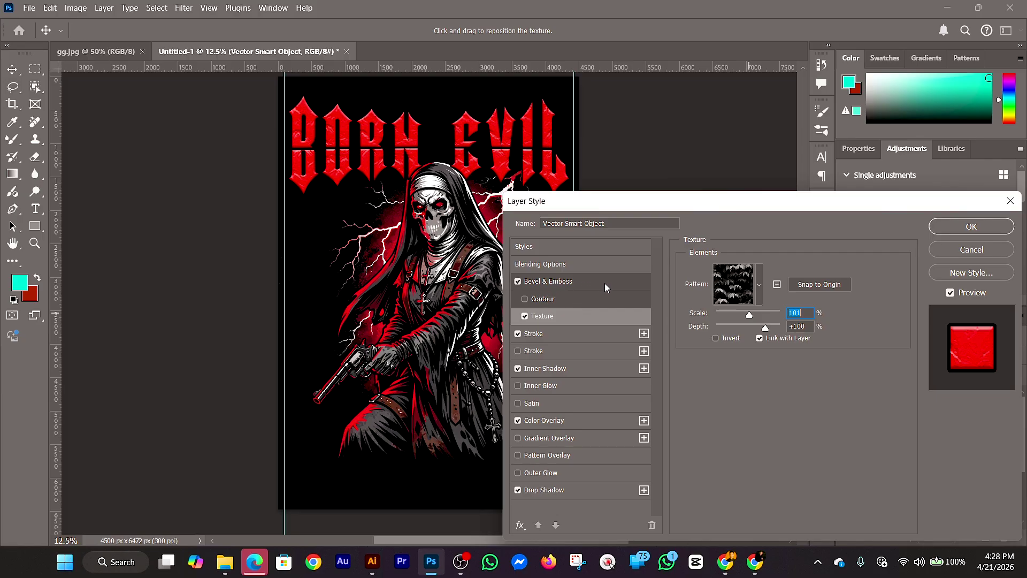
Look through the Trees and Water pattern groups for the bevel texture, keep the current pattern, and apply the layer style
left_click(759, 285)
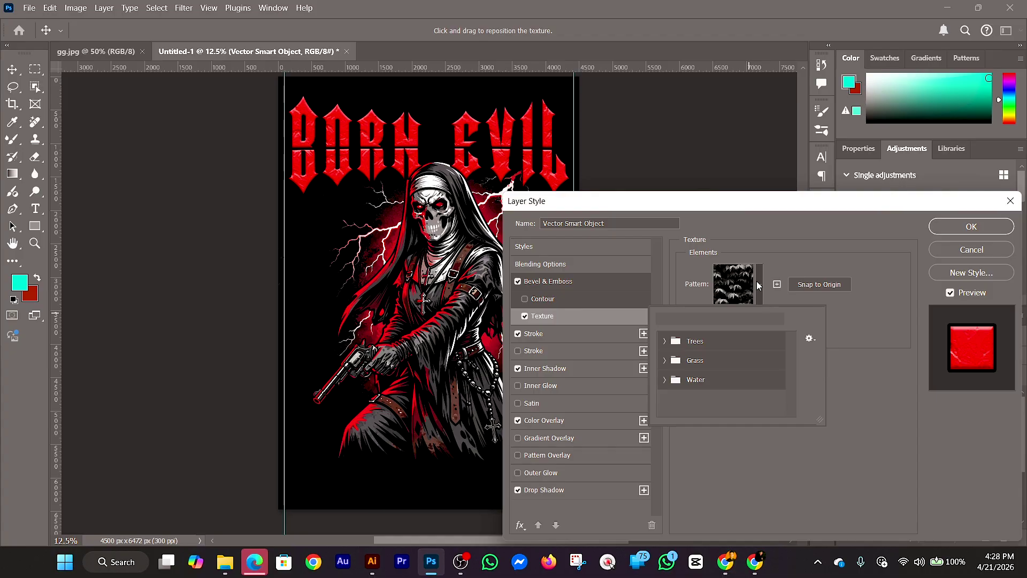
left_click(665, 340)
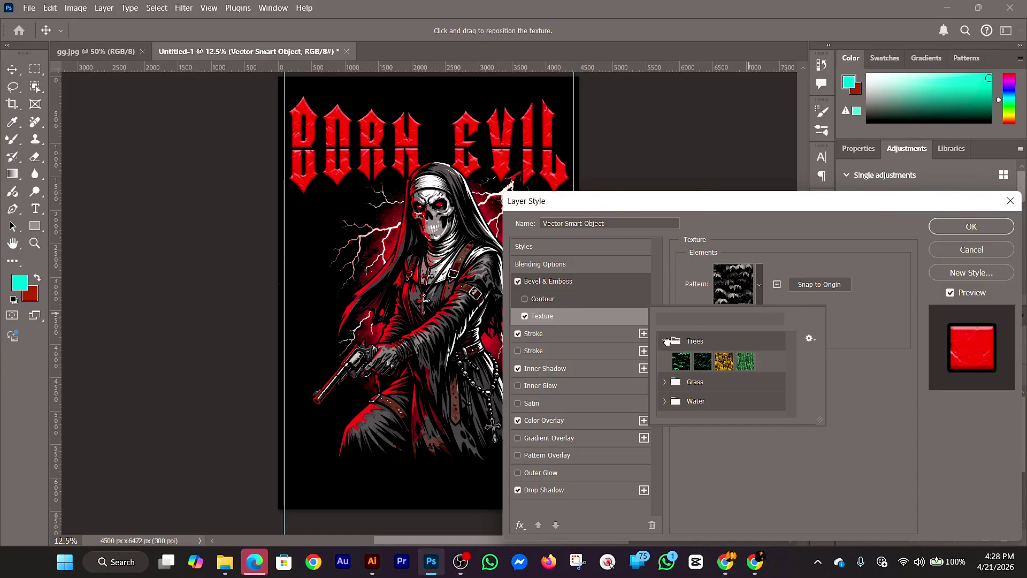
left_click(666, 341)
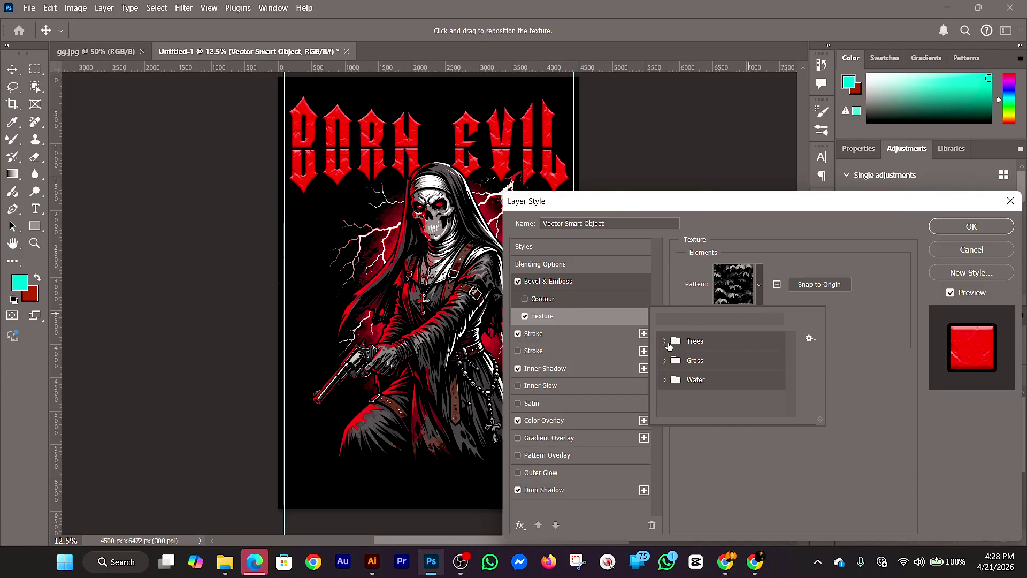
left_click(667, 379)
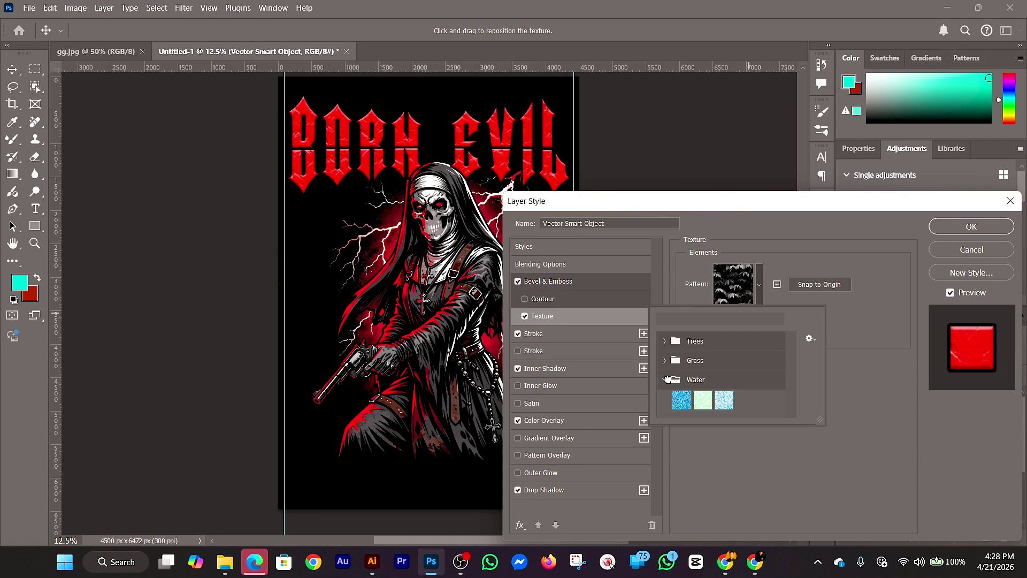
left_click(666, 379)
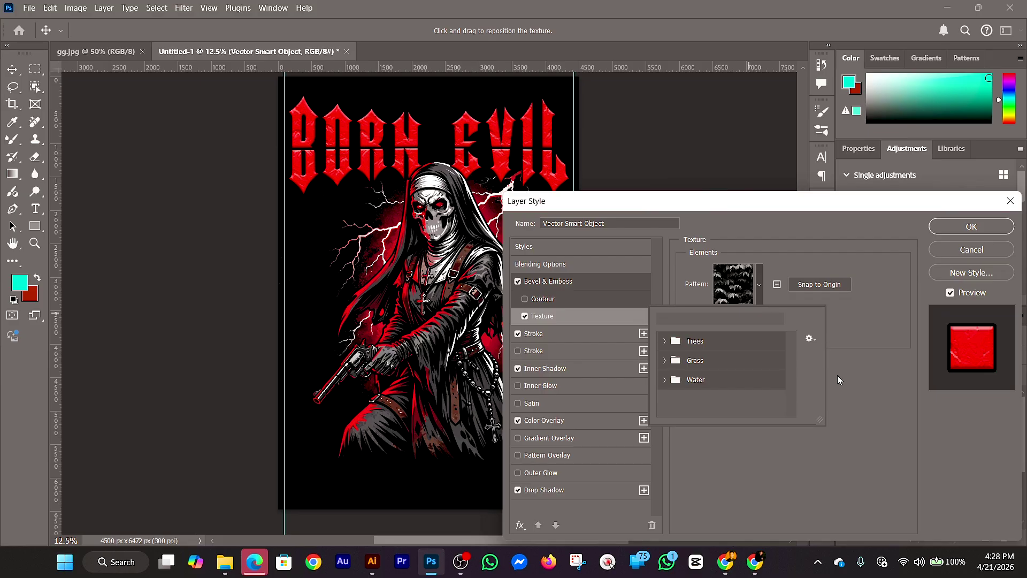
left_click(837, 391)
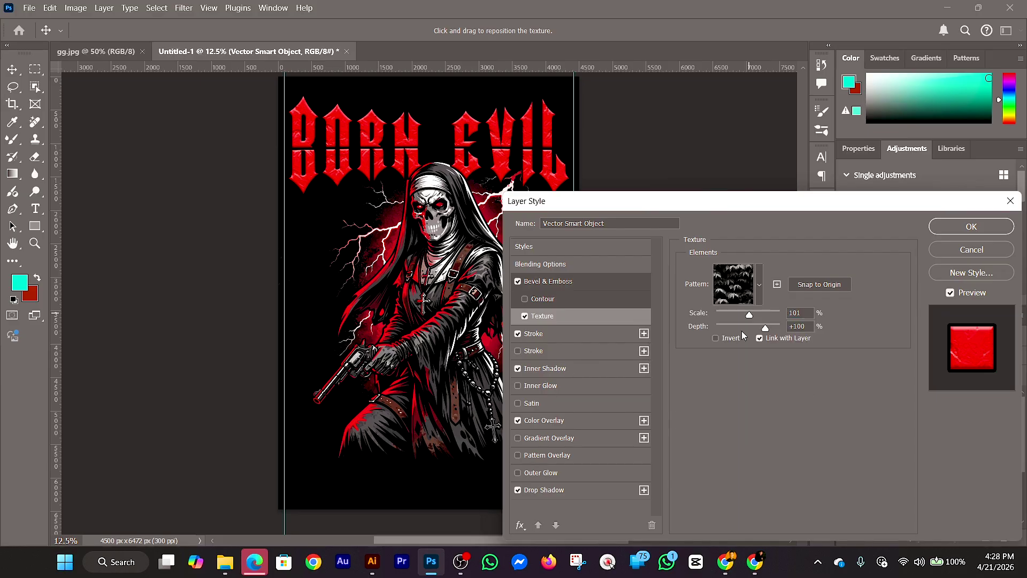
left_click_drag(745, 201, 613, 156)
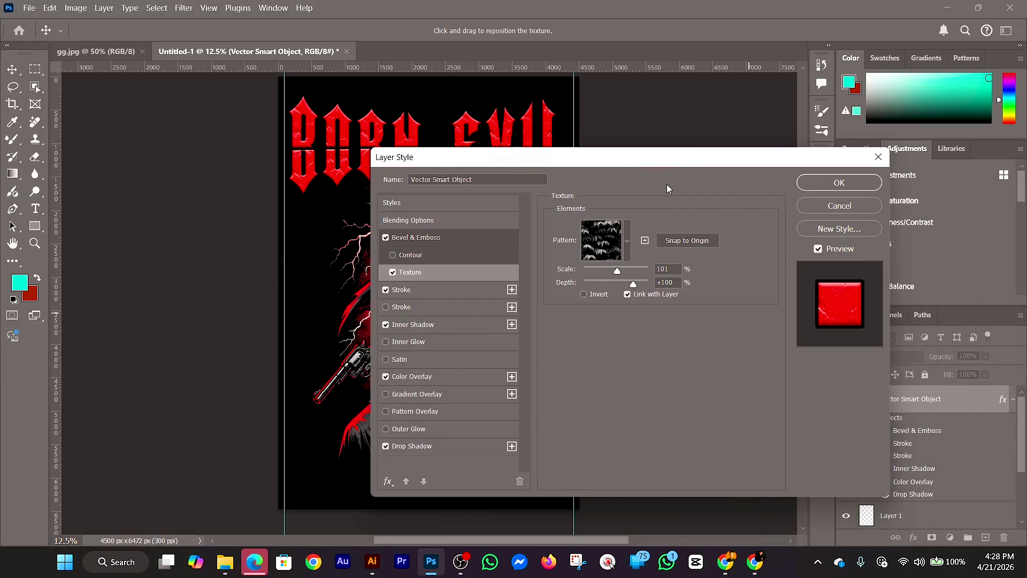
left_click(838, 183)
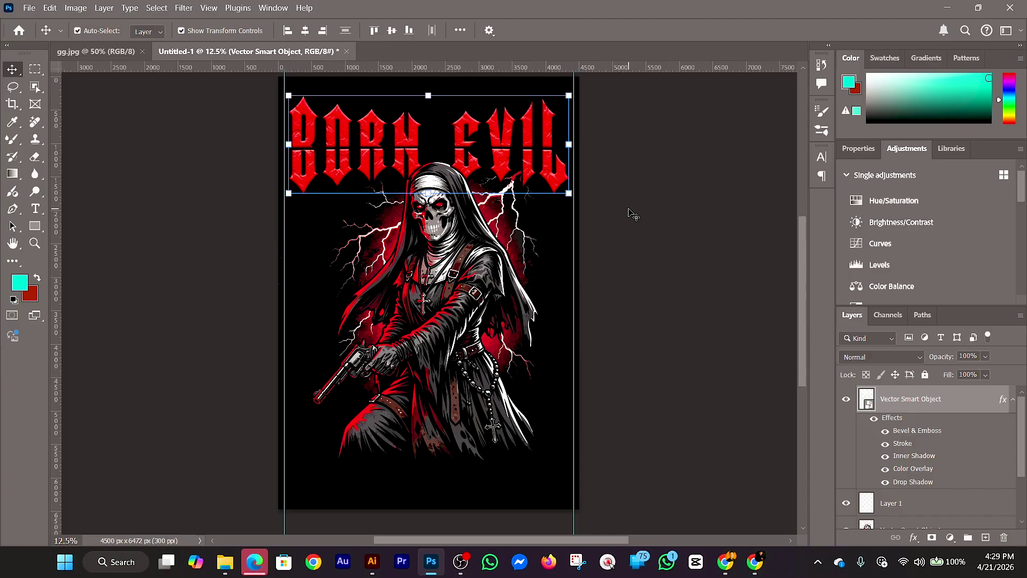
Add a new empty layer above the BORN EVIL lettering layer
left_click(634, 269)
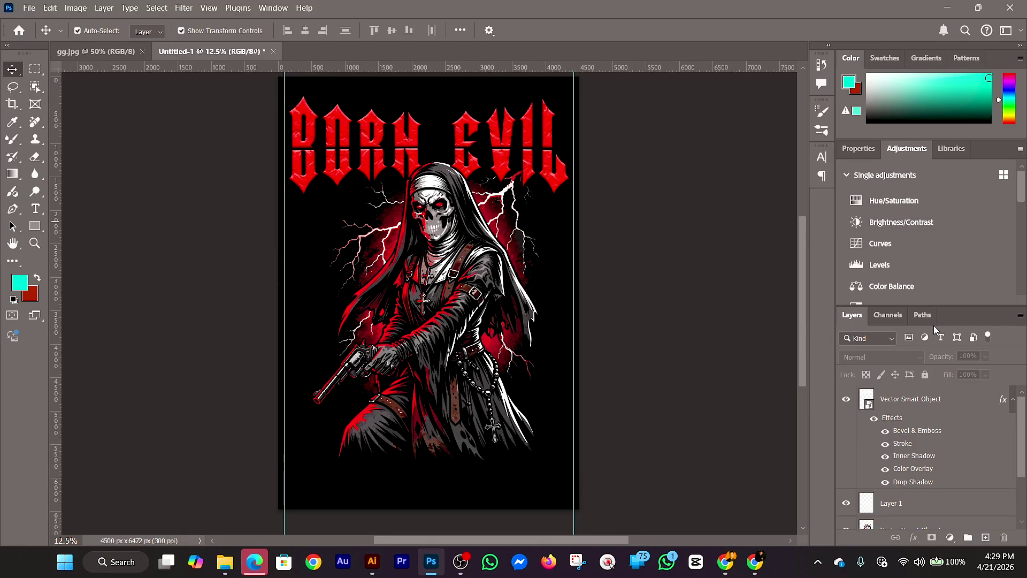
left_click(922, 400)
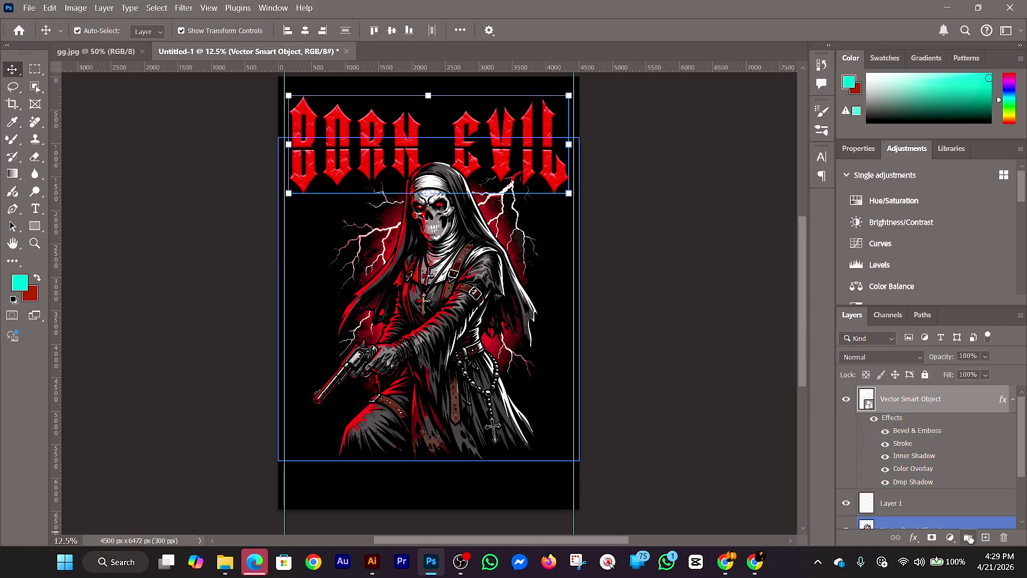
left_click(986, 538)
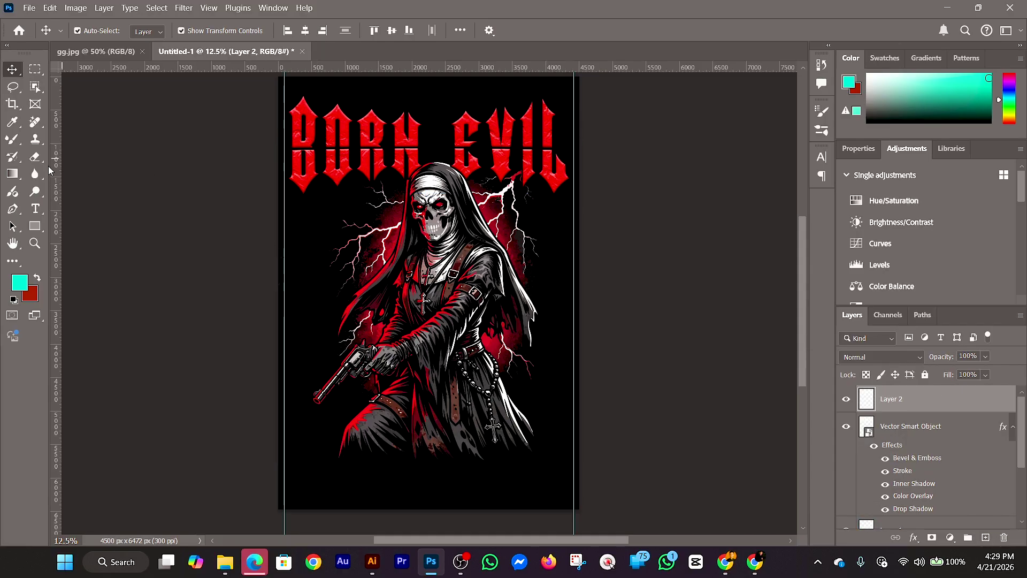
scroll(619, 275, "down", 2)
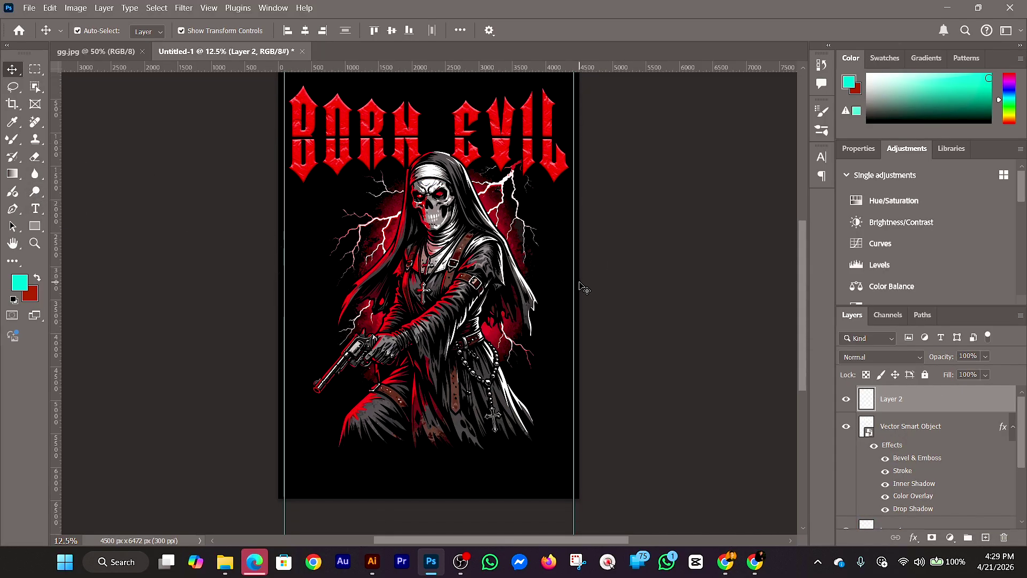
Add placeholder point text at the lower edge of the canvas, set its size to 24 pt, and commit it
left_click(36, 208)
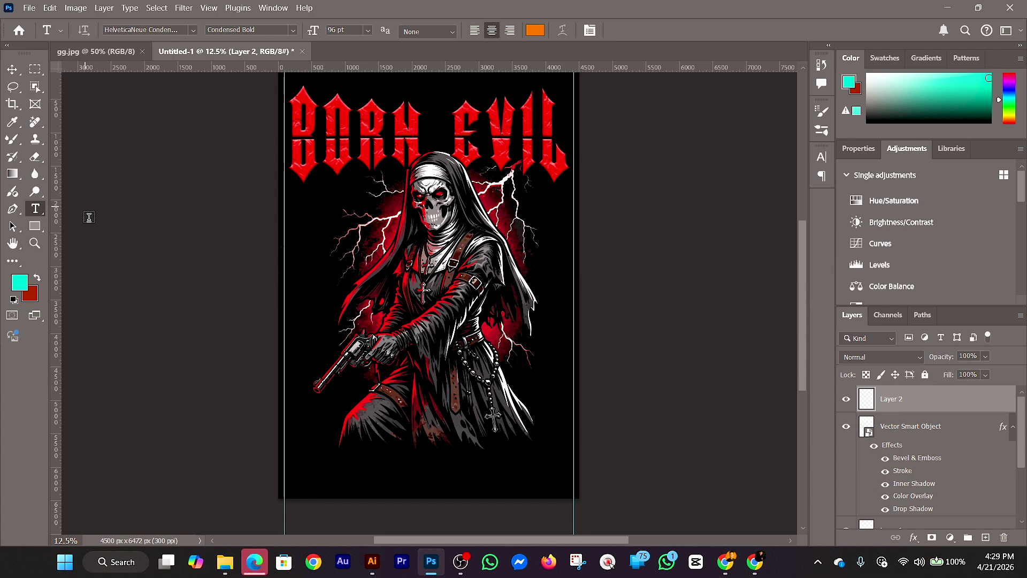
left_click(305, 469)
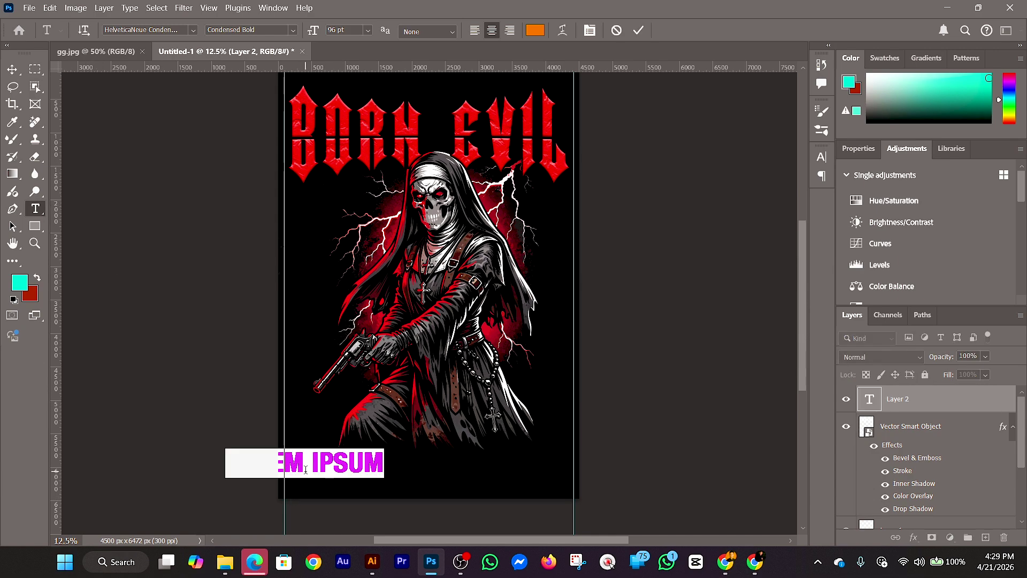
left_click(368, 31)
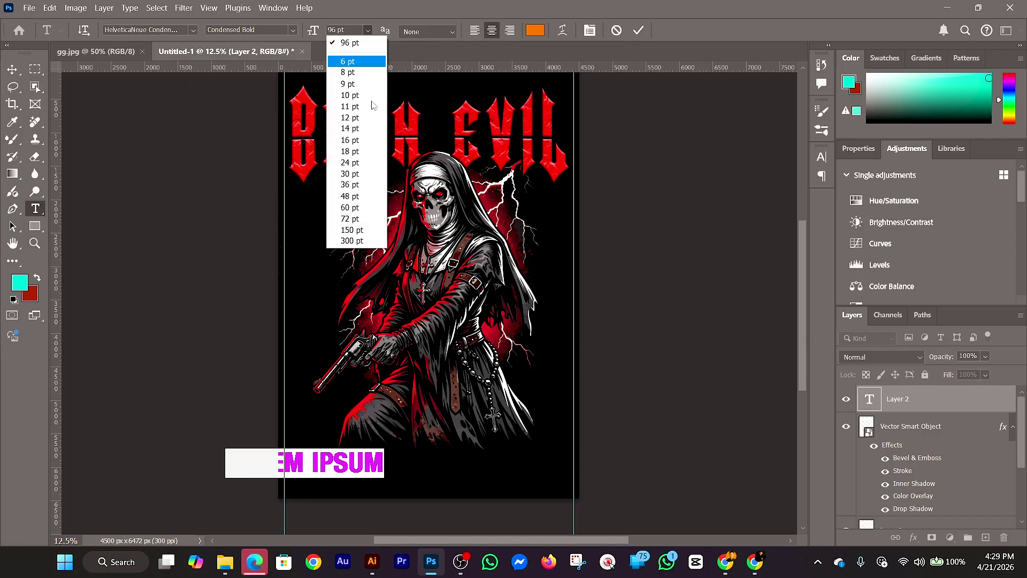
left_click(358, 131)
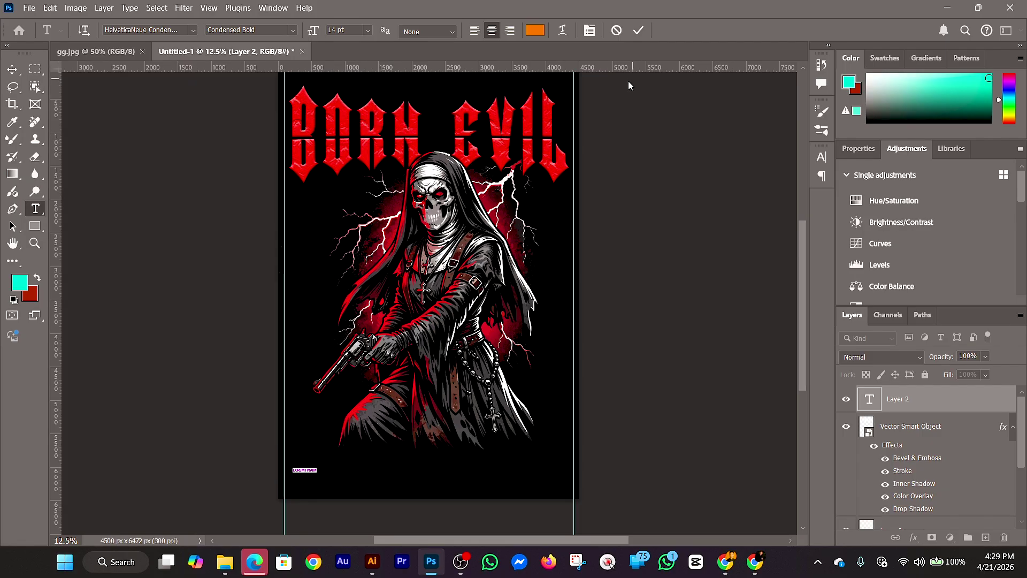
left_click(369, 31)
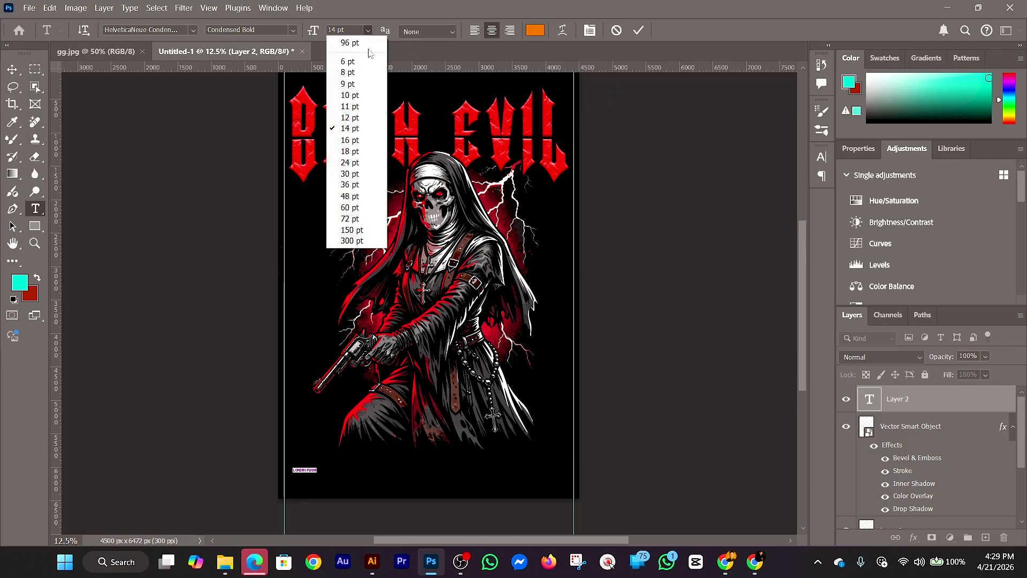
left_click(359, 150)
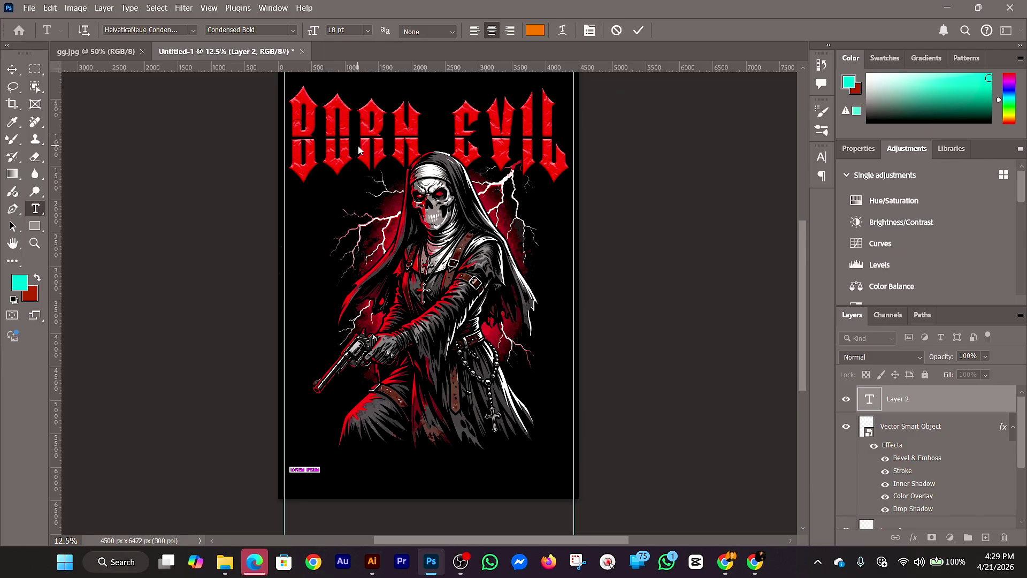
left_click(368, 31)
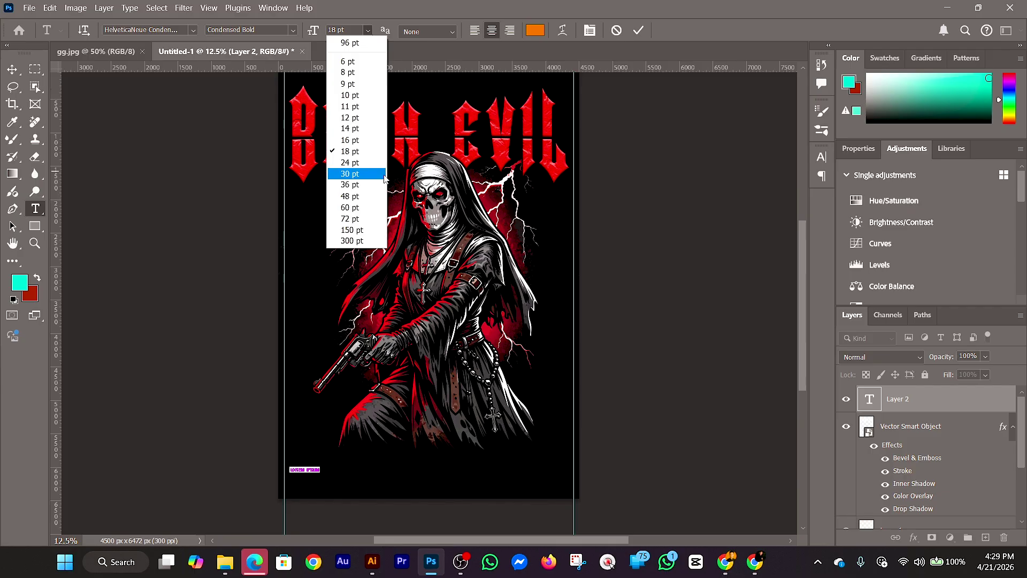
left_click(364, 168)
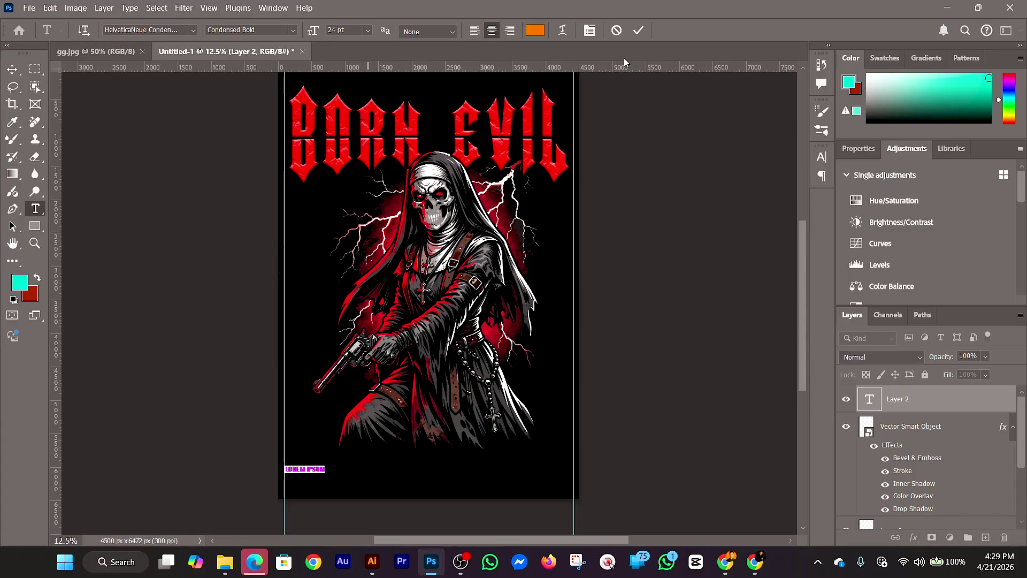
left_click(639, 30)
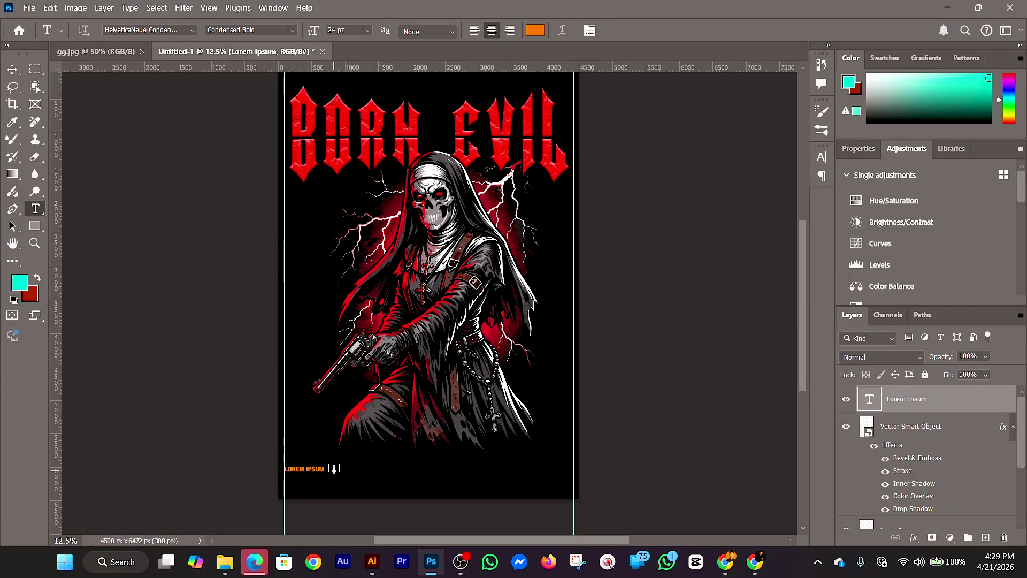
Delete the point text and create a placeholder paragraph text box on a new layer, spanning between the guides below the nun
left_click(20, 77)
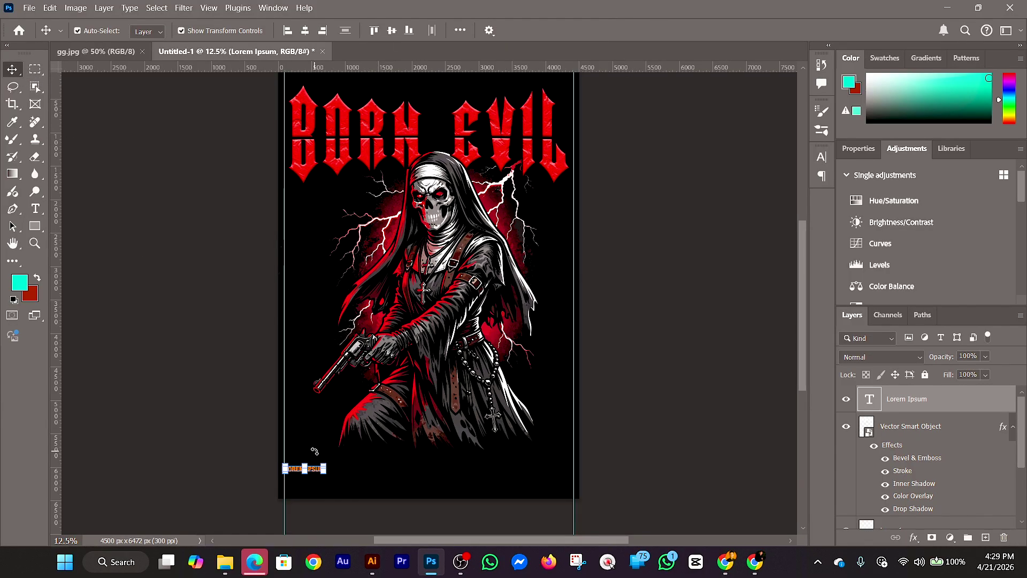
key("Delete")
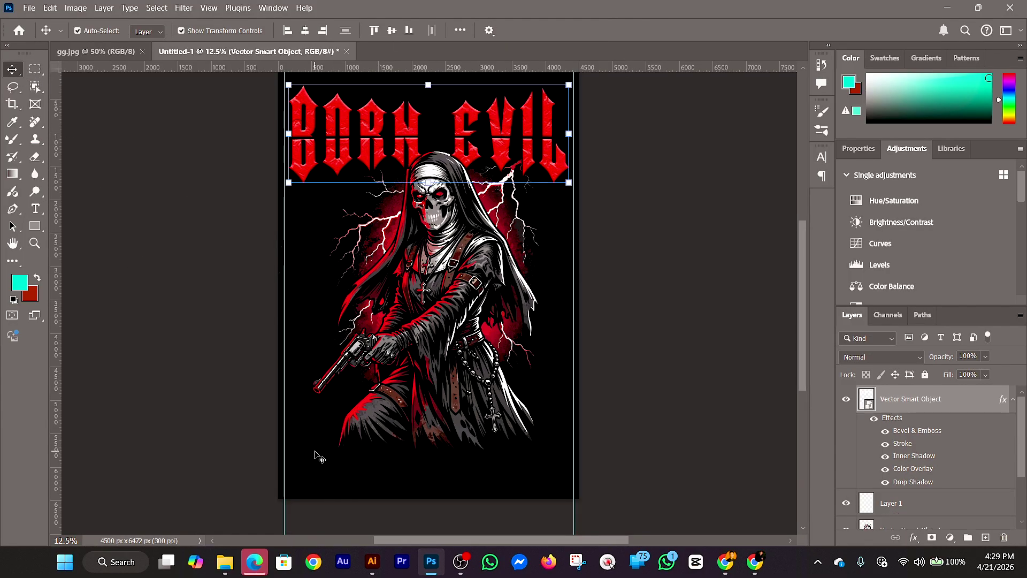
left_click(986, 537)
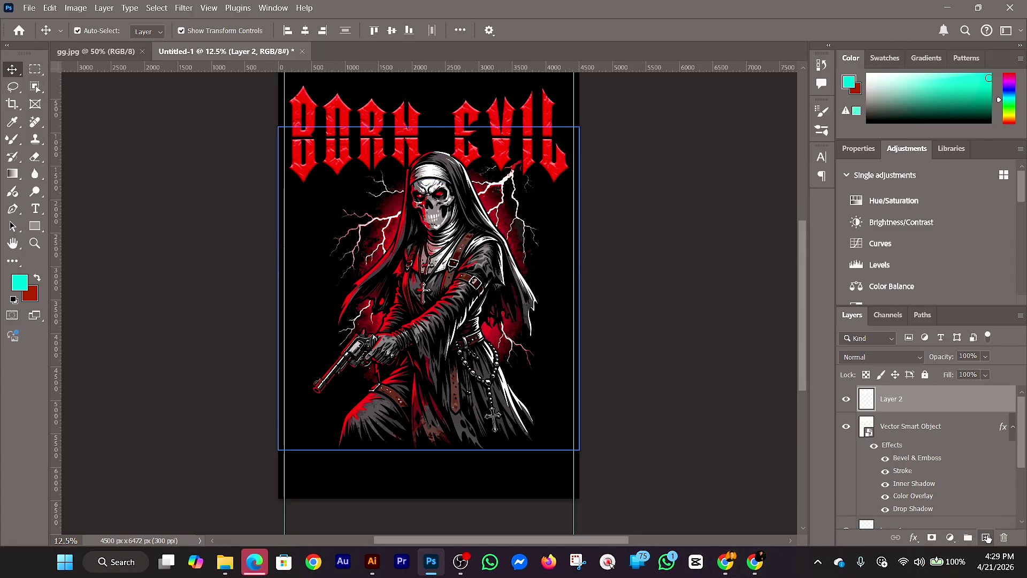
left_click(35, 209)
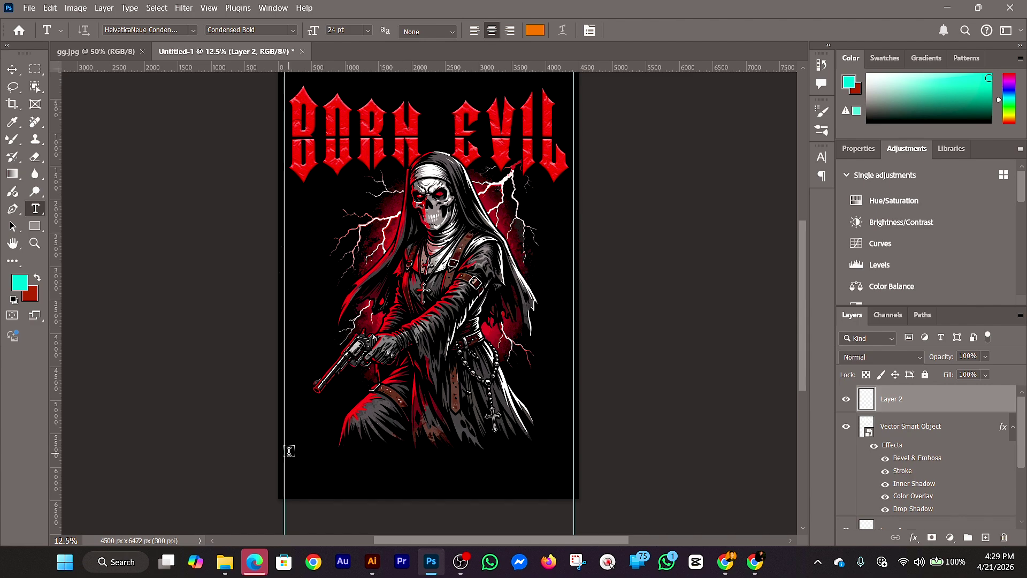
left_click_drag(288, 450, 570, 474)
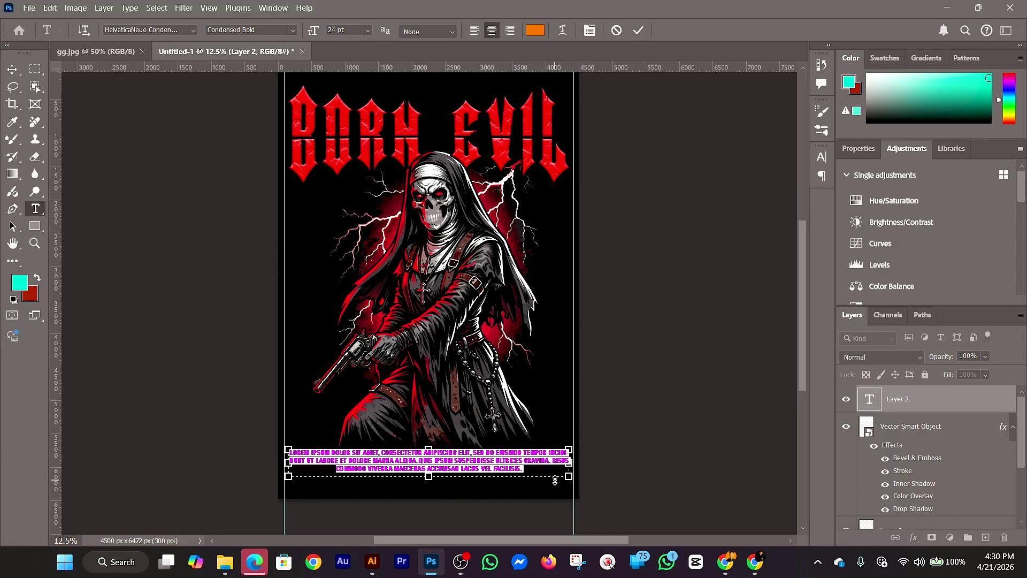
left_click(10, 70)
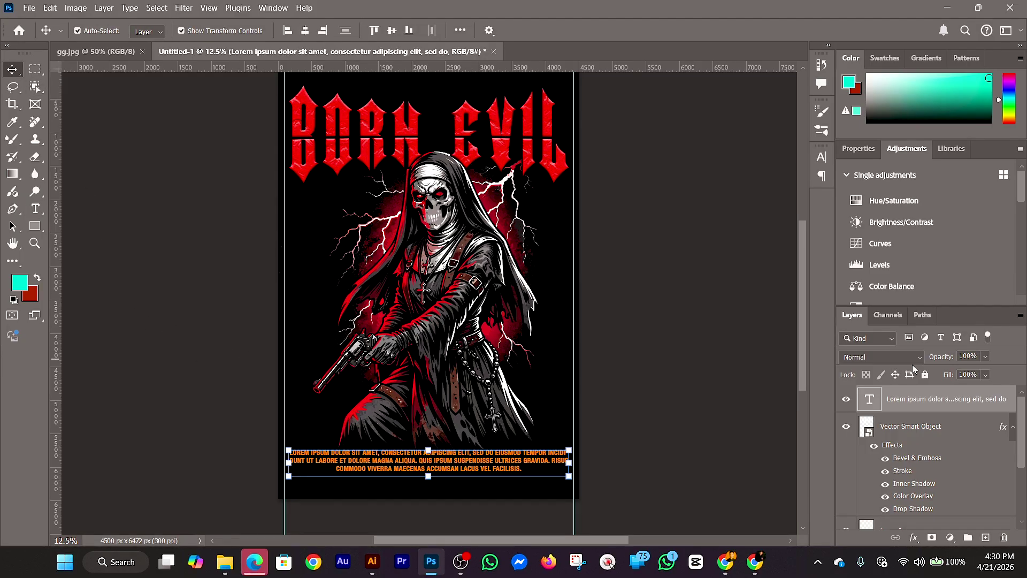
Change the color of the placeholder paragraph text to red d00707
left_click(822, 156)
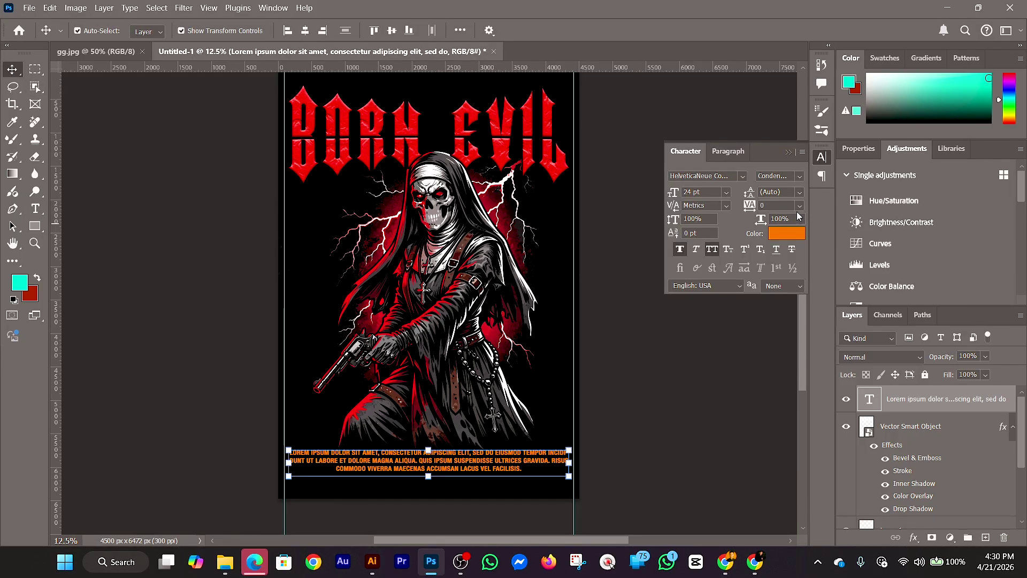
left_click(786, 237)
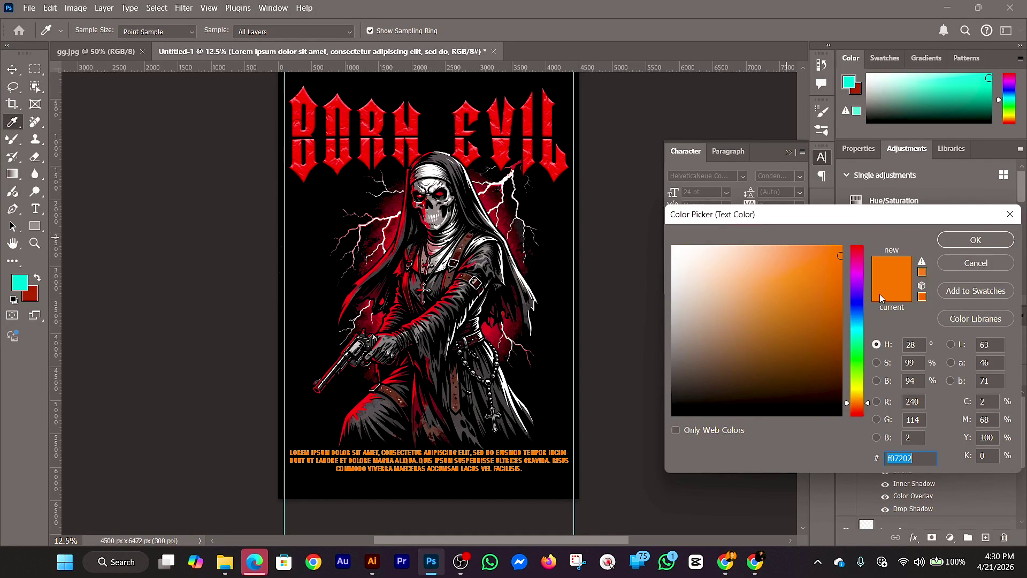
left_click_drag(859, 405, 857, 418)
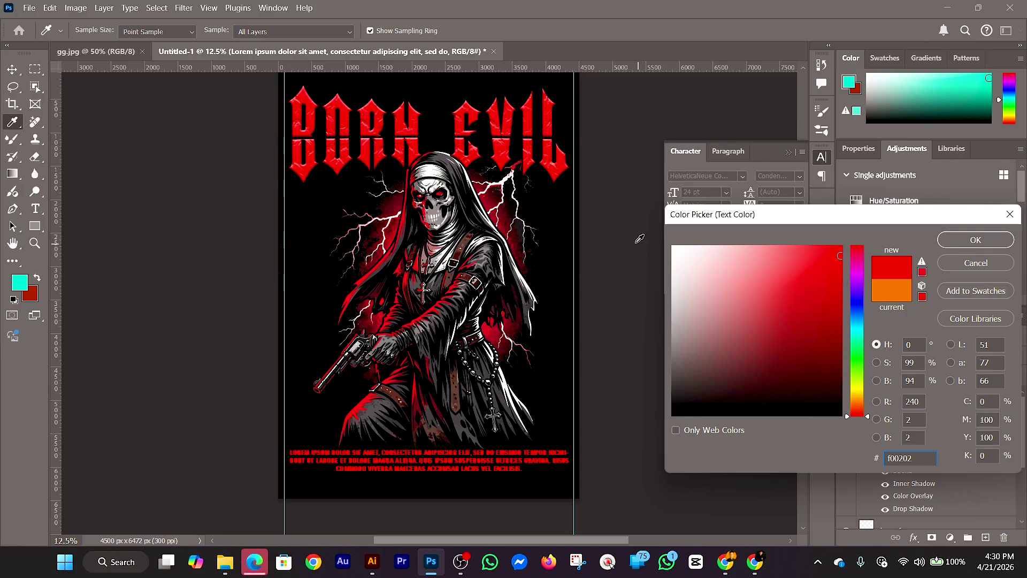
left_click(672, 251)
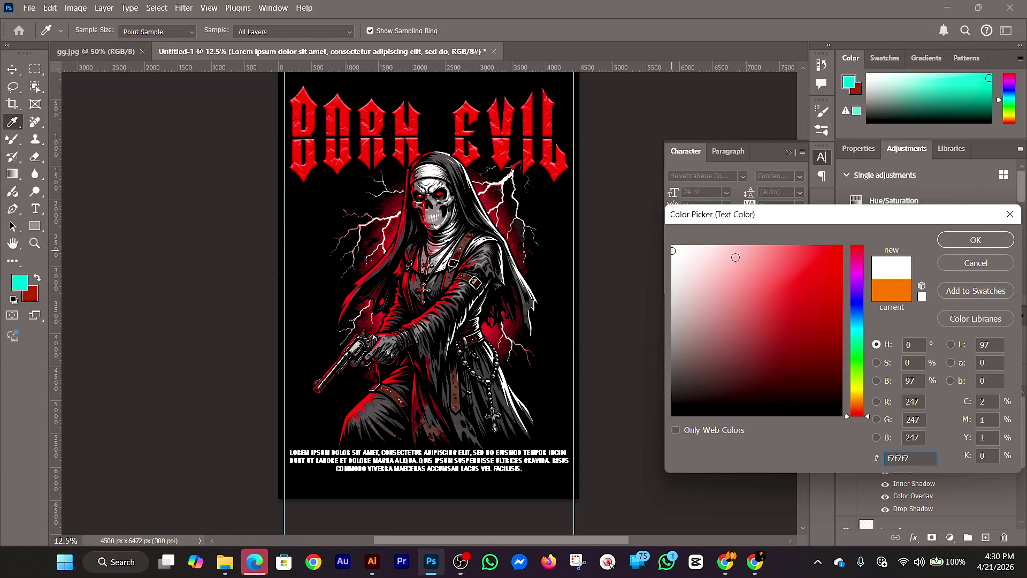
left_click(837, 276)
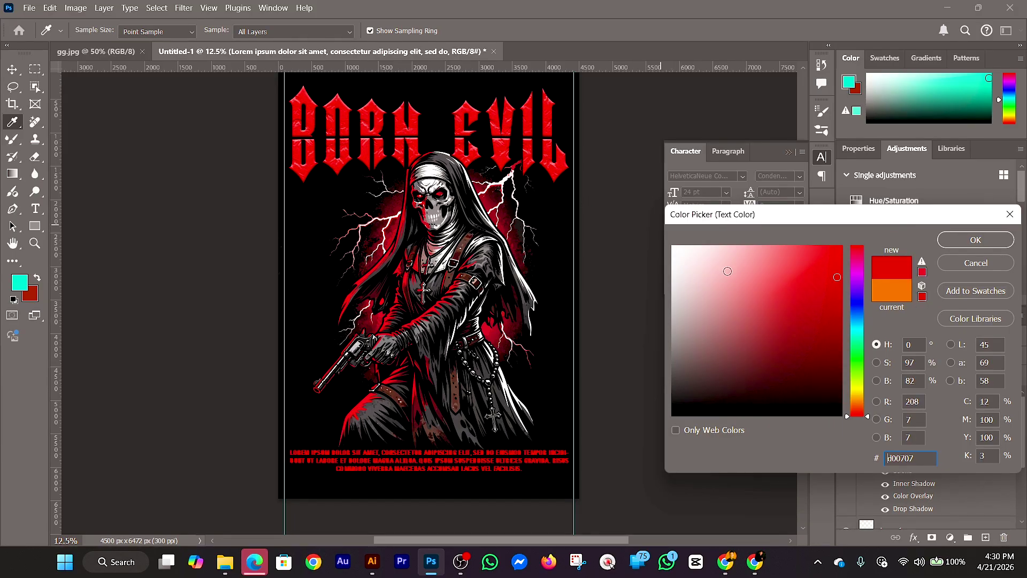
left_click(976, 241)
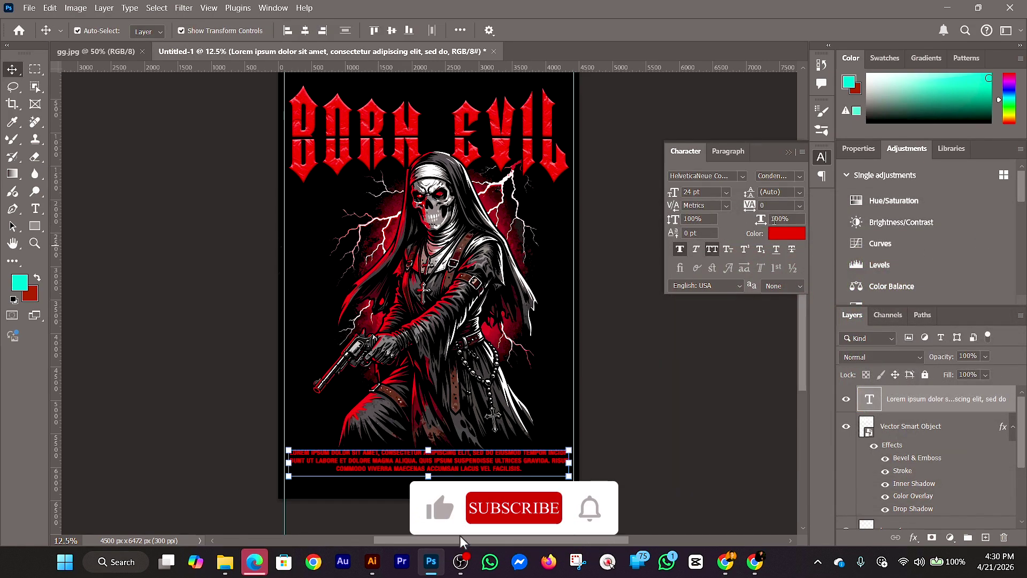
left_click(719, 152)
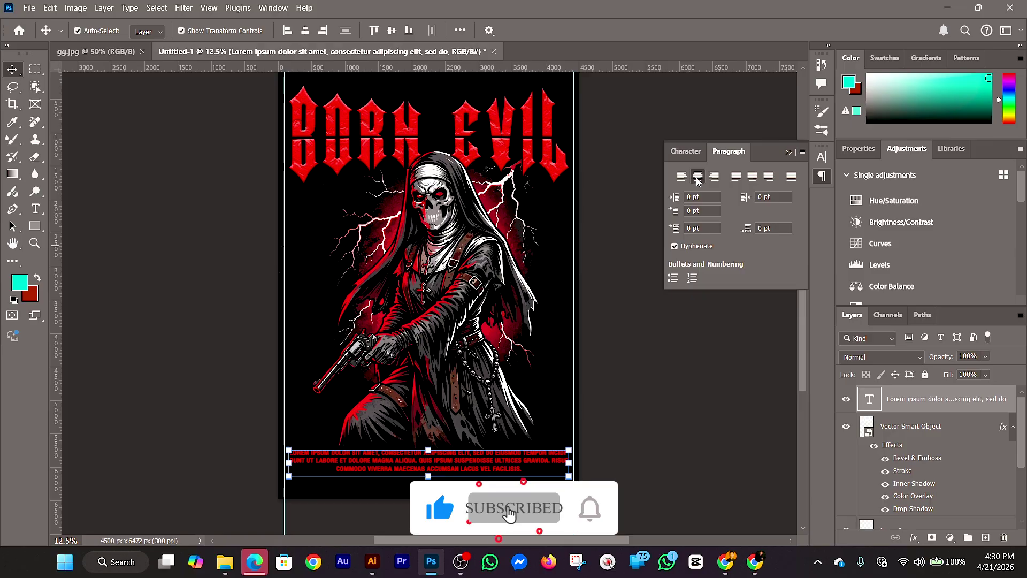
left_click(821, 159)
left_click(896, 453)
left_click(568, 381)
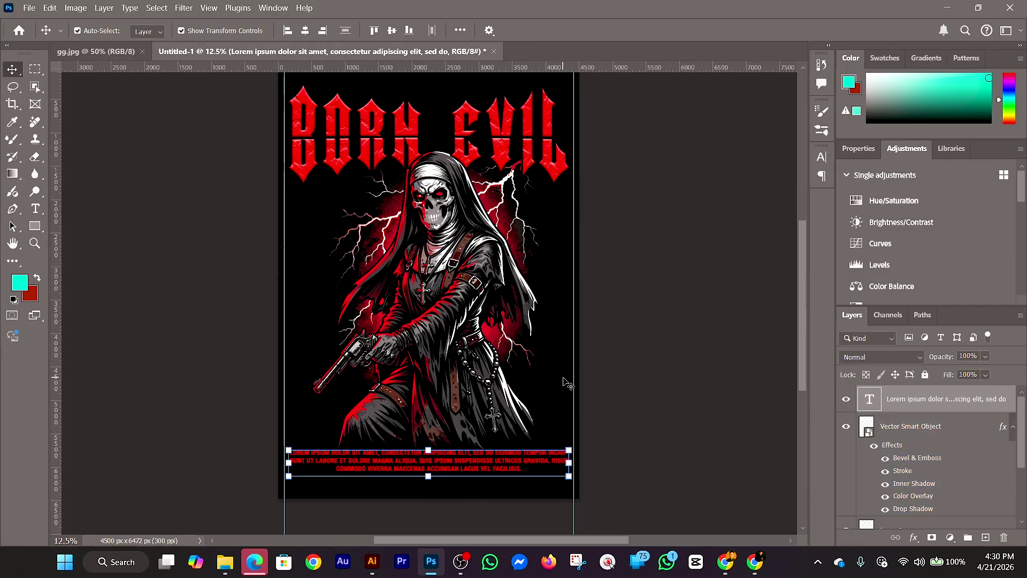
Nudge the placeholder paragraph slightly upward toward the nun's feet and deselect it
left_click(515, 461)
key("shift+Up")
key("shift+Up")
key("shift+Up")
key("shift+Up")
key("shift+Up")
key("shift+Up")
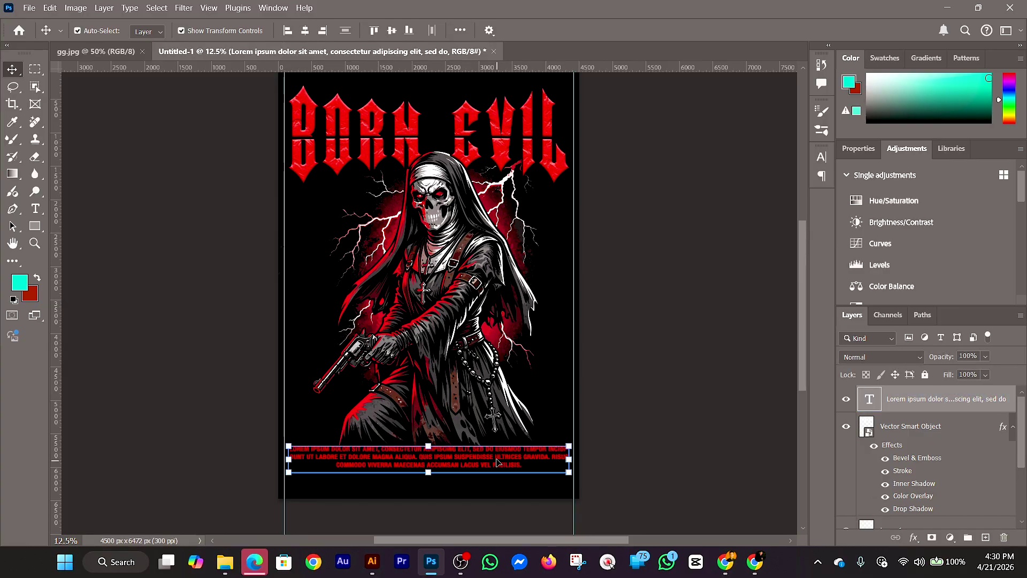
left_click(623, 474)
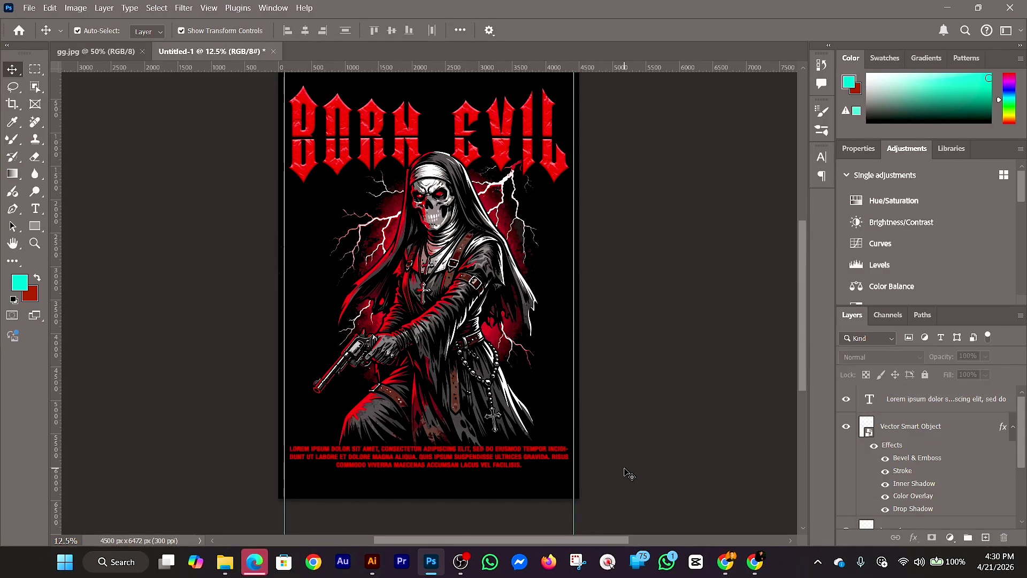
Convert the placeholder paragraph's text layer to a Smart Object
left_click(490, 465)
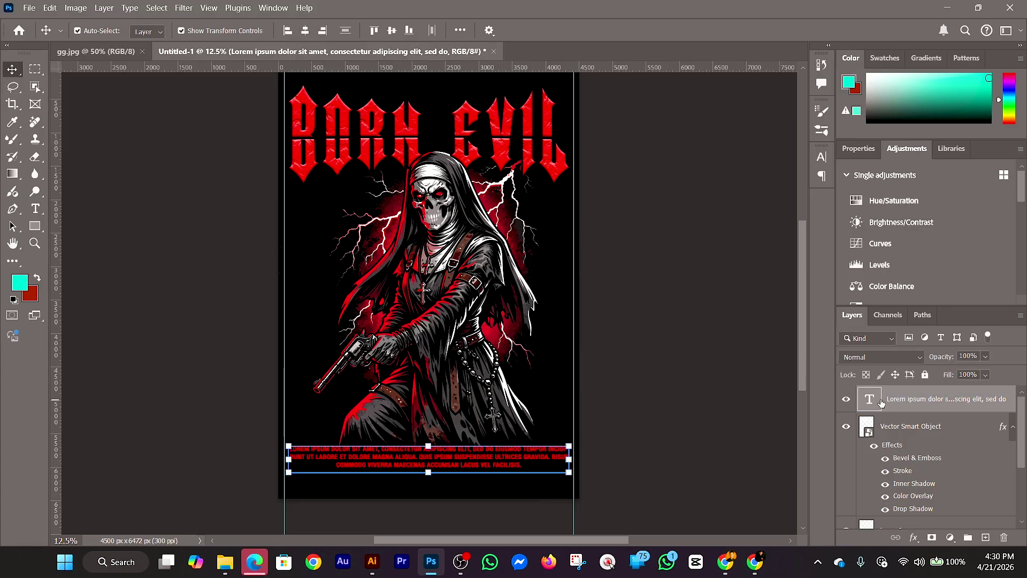
right_click(916, 403)
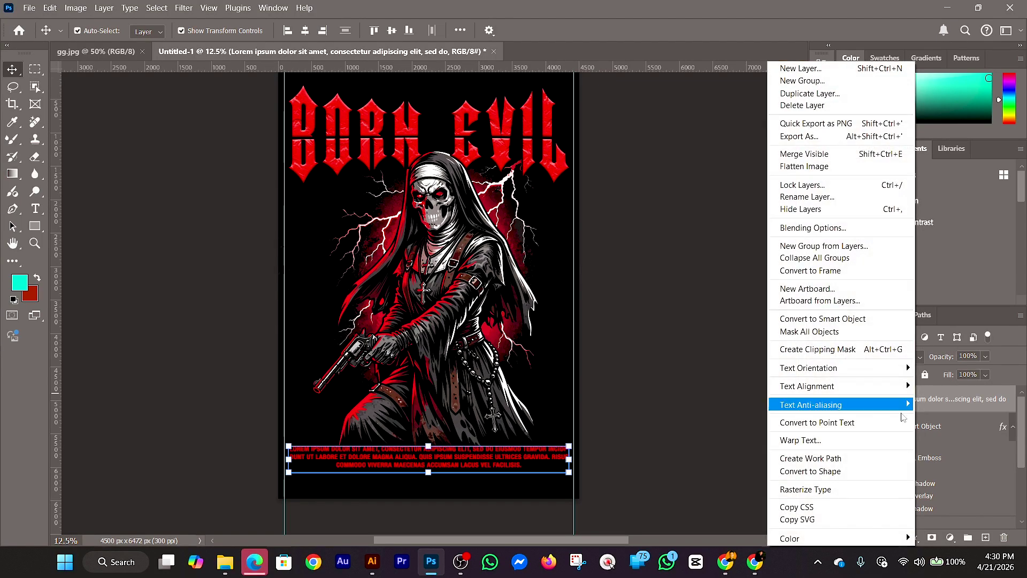
left_click(827, 319)
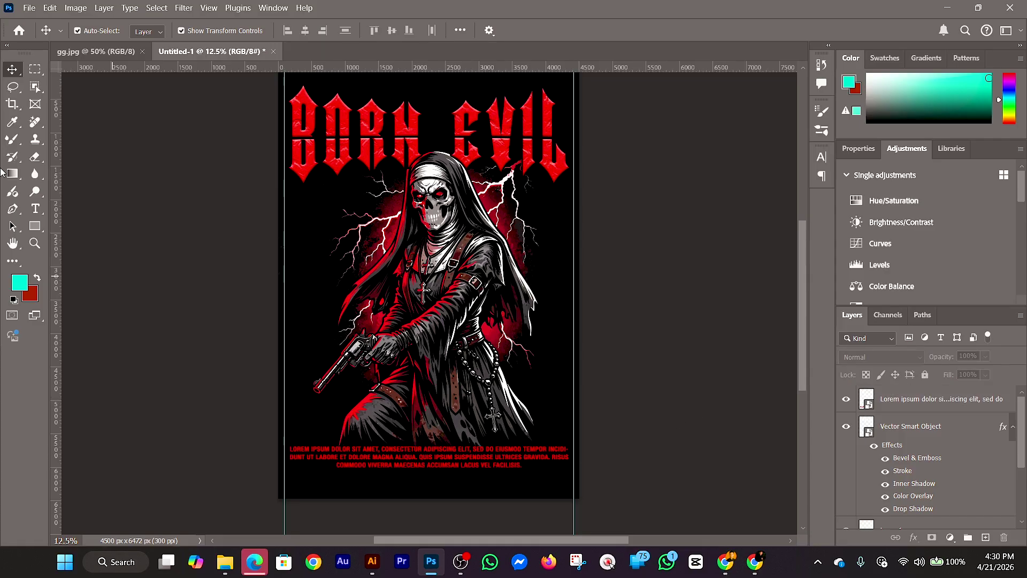
Add a layer mask to the nun artwork's Vector Smart Object layer
left_click(931, 459)
scroll(931, 434, "down", 1)
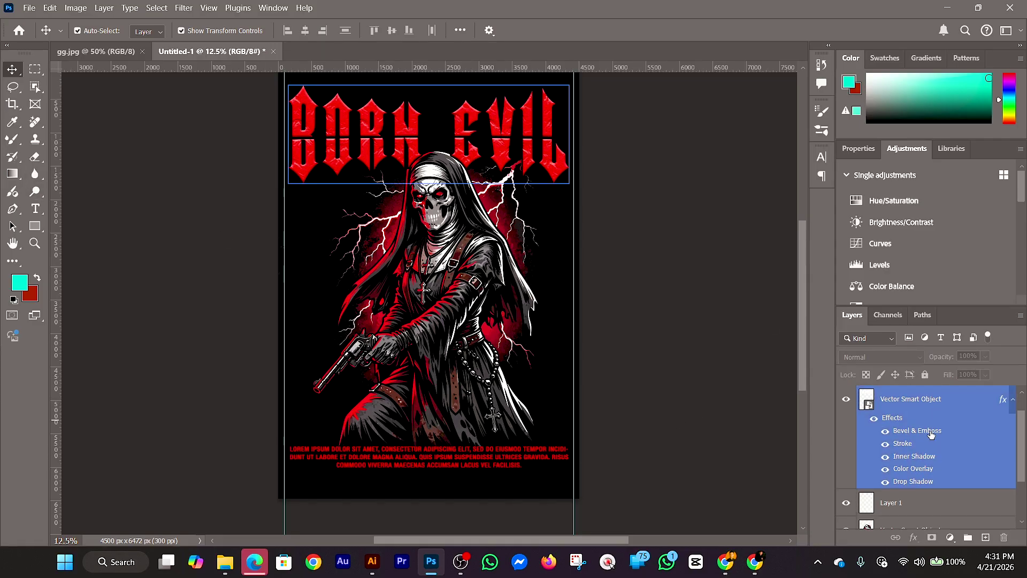
scroll(940, 476, "down", 1)
left_click(942, 479)
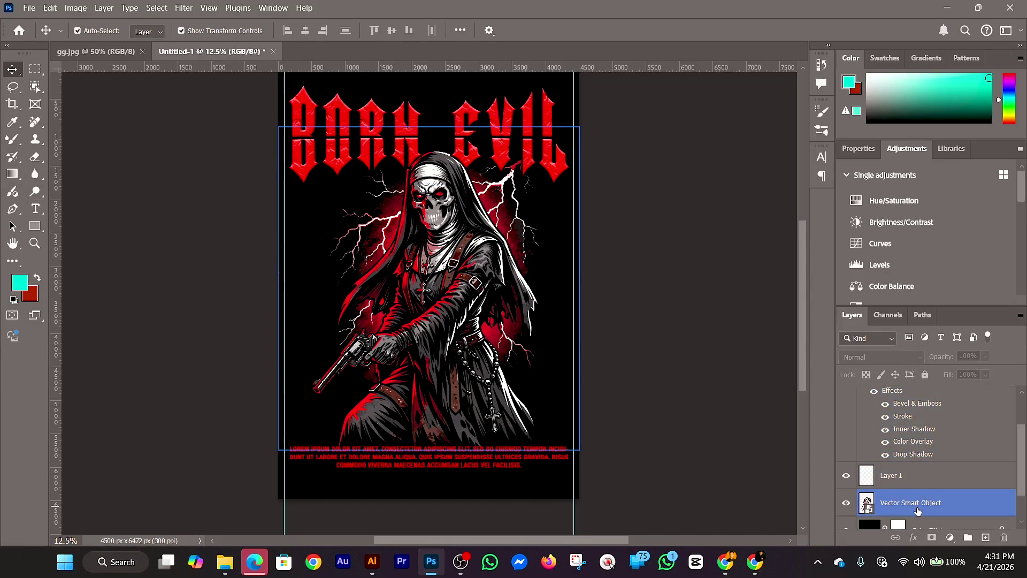
left_click(913, 506)
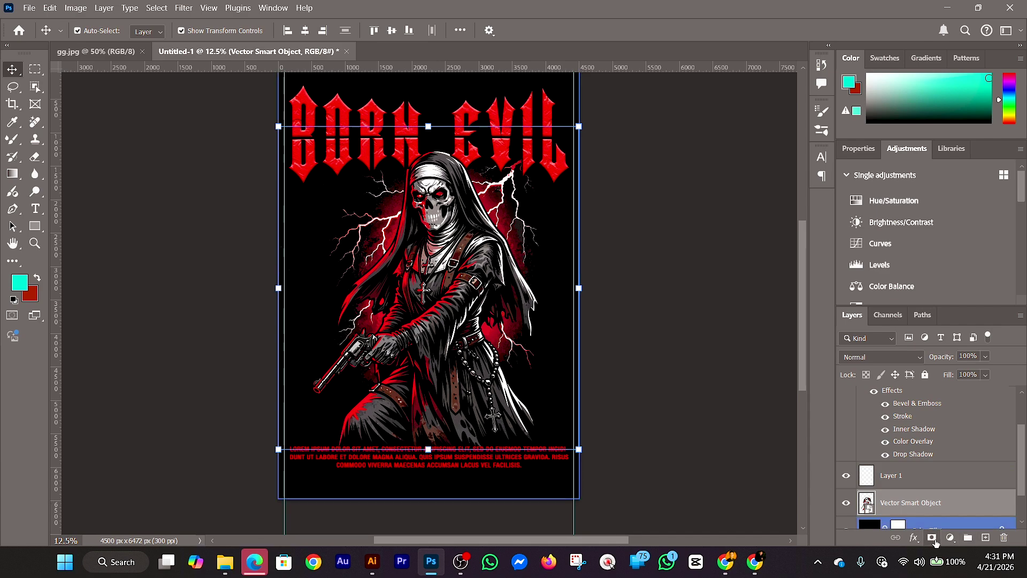
left_click(931, 537)
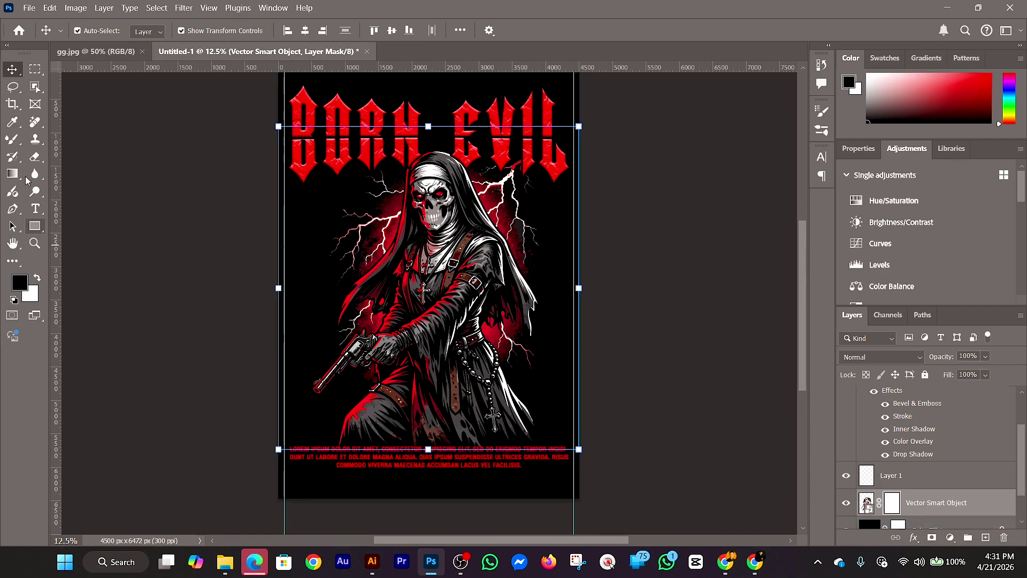
Fade the lower part of the nun artwork by painting black on its layer mask with a soft 3300 px brush
right_click(13, 143)
left_click(70, 137)
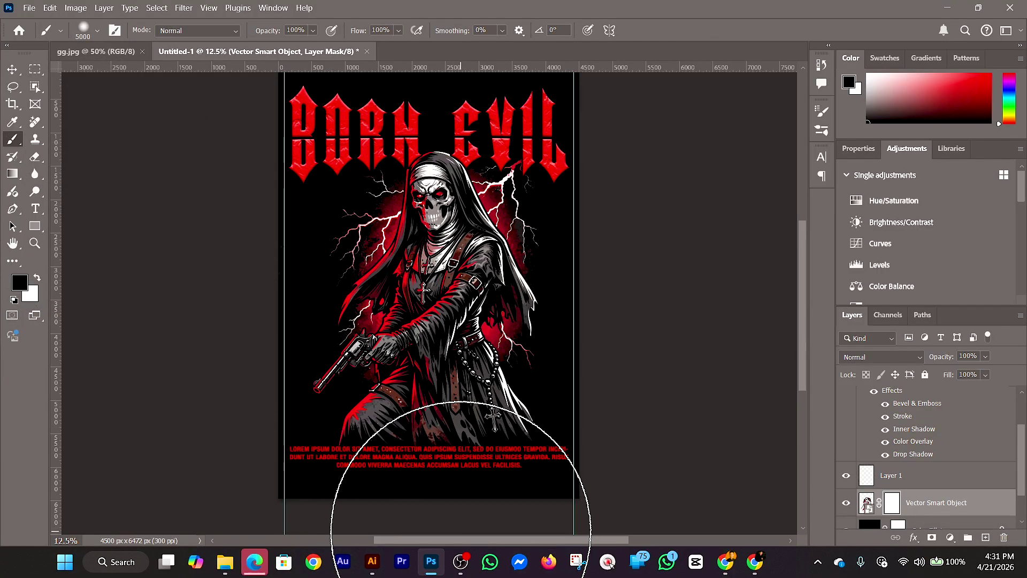
key("bracketleft")
key("bracketleft")
key("bracketleft")
key("bracketleft")
key("bracketleft")
key("bracketleft")
key("bracketleft")
key("bracketleft")
key("bracketleft")
key("bracketleft")
key("bracketleft")
key("bracketleft")
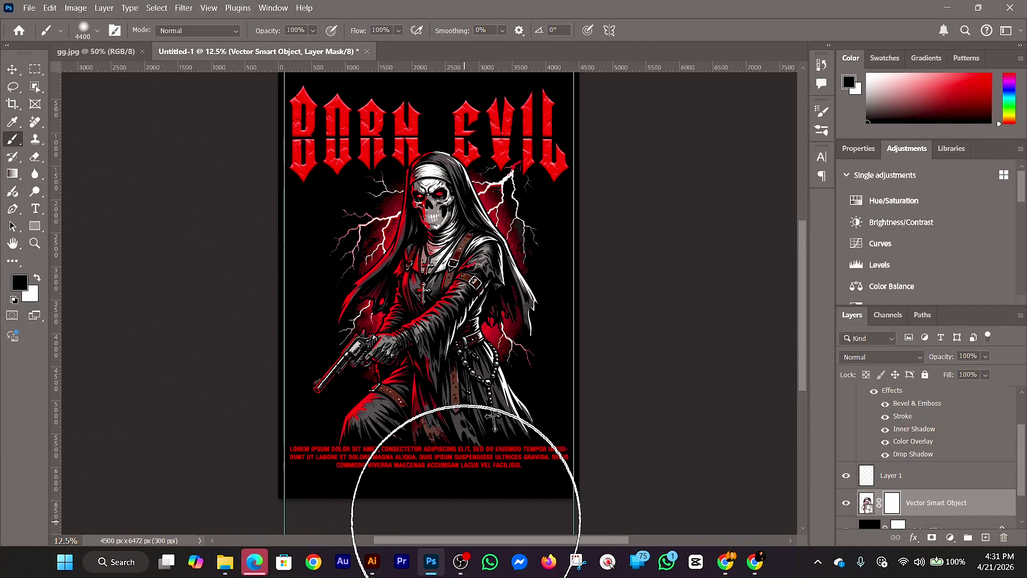
key("bracketleft")
key("bracketleft")
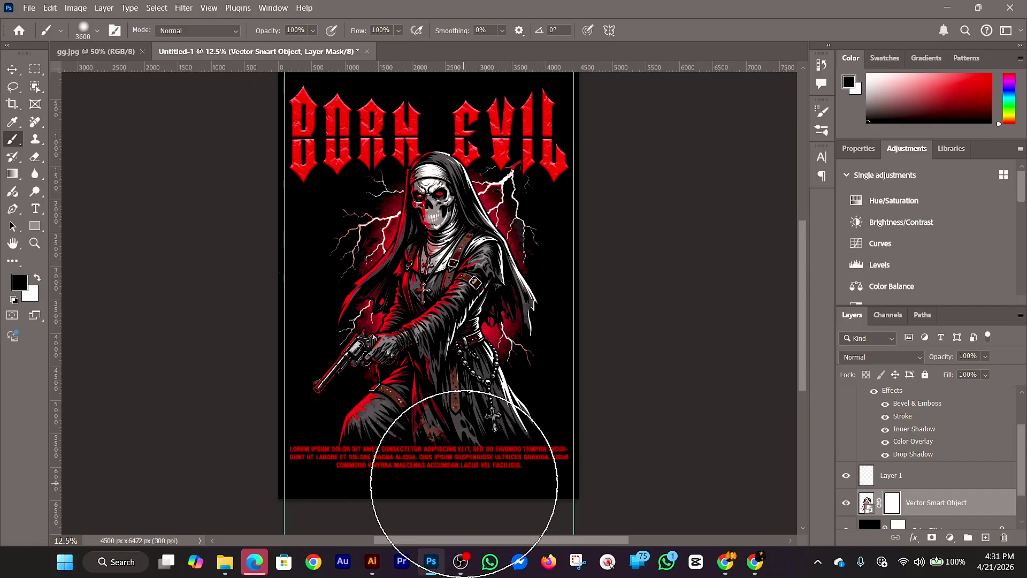
key("bracketleft")
key("bracketleft")
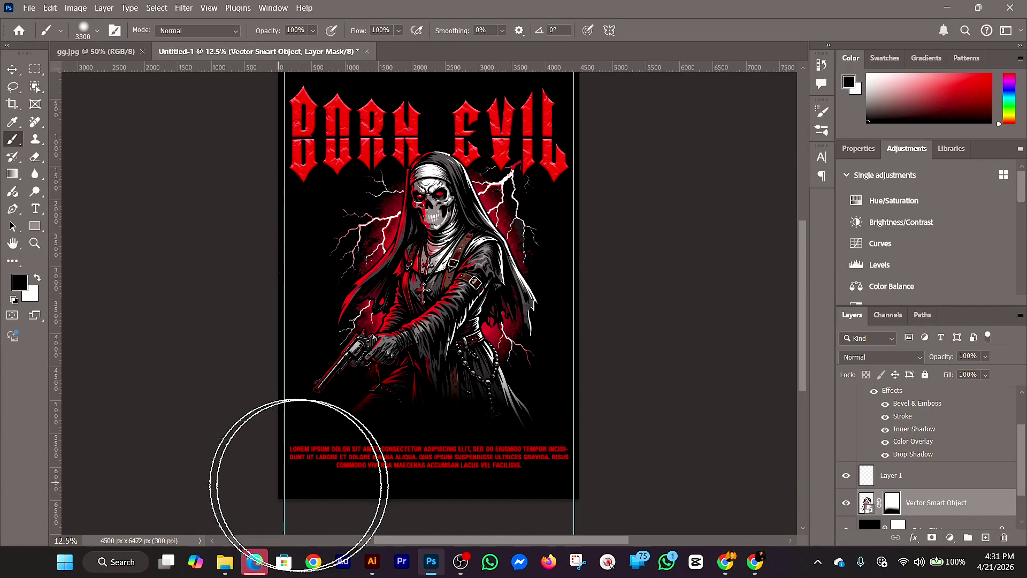
Undo the last strokes on the nun artwork's mask and deselect the layer
key("ctrl+z")
key("ctrl+z")
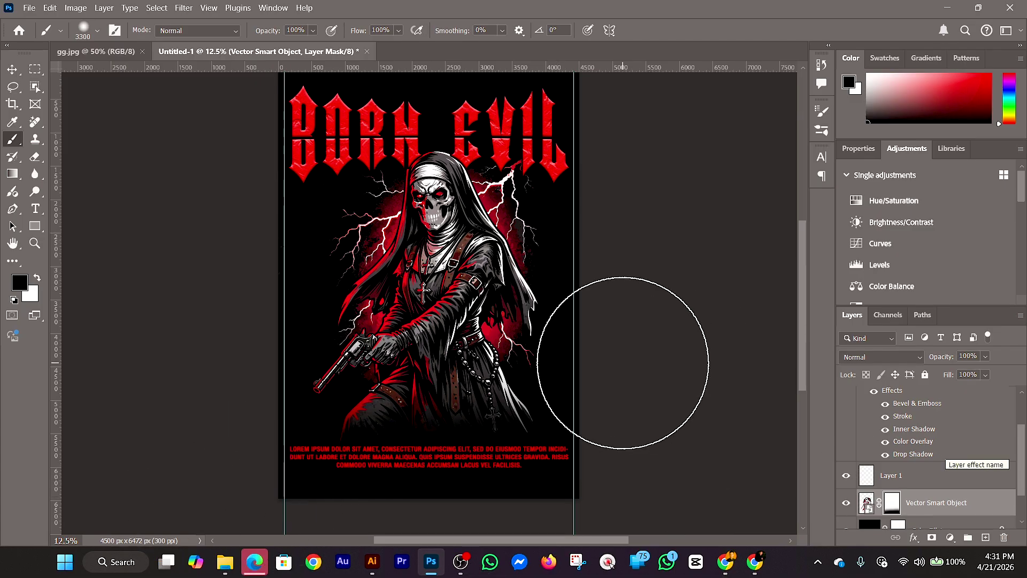
left_click(17, 73)
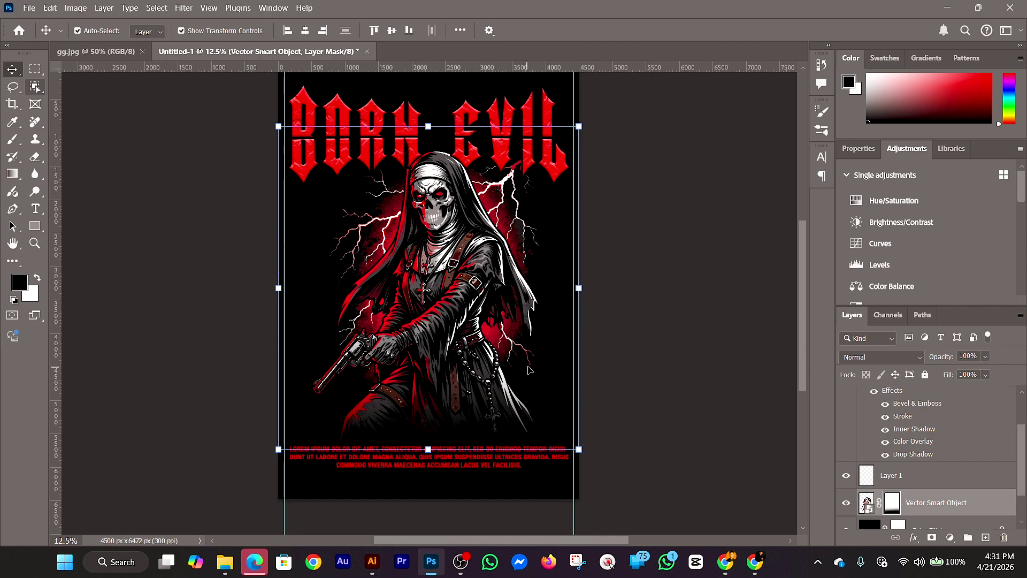
left_click(652, 352)
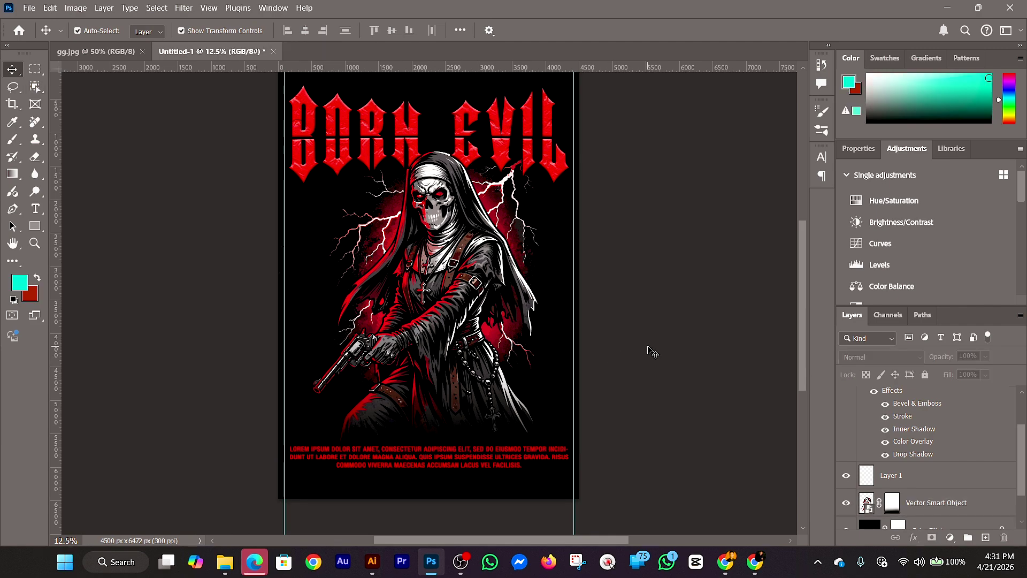
Move the red placeholder paragraph slightly up toward the faded nun artwork and deselect it
left_click(514, 458)
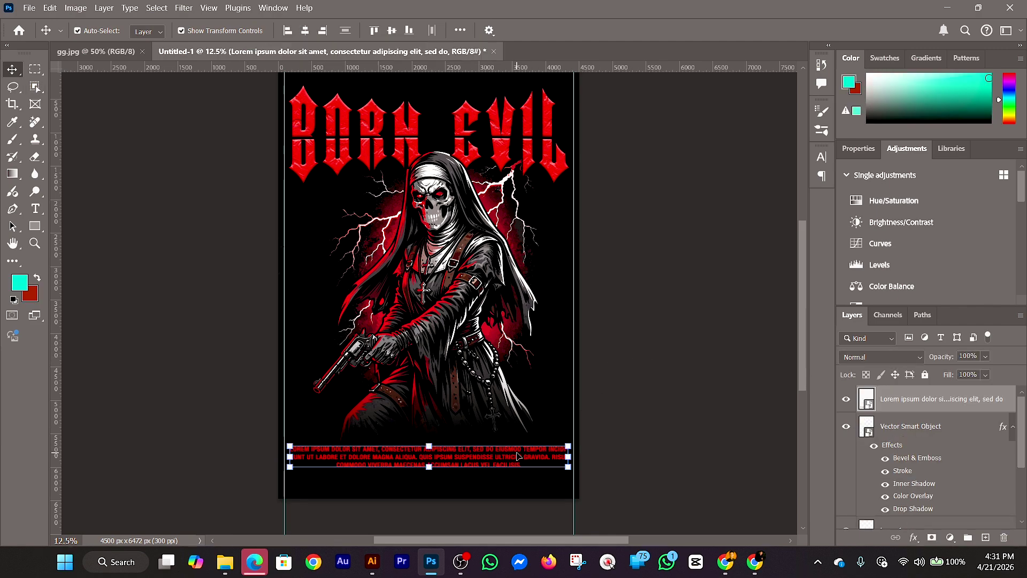
left_click_drag(517, 454, 518, 450)
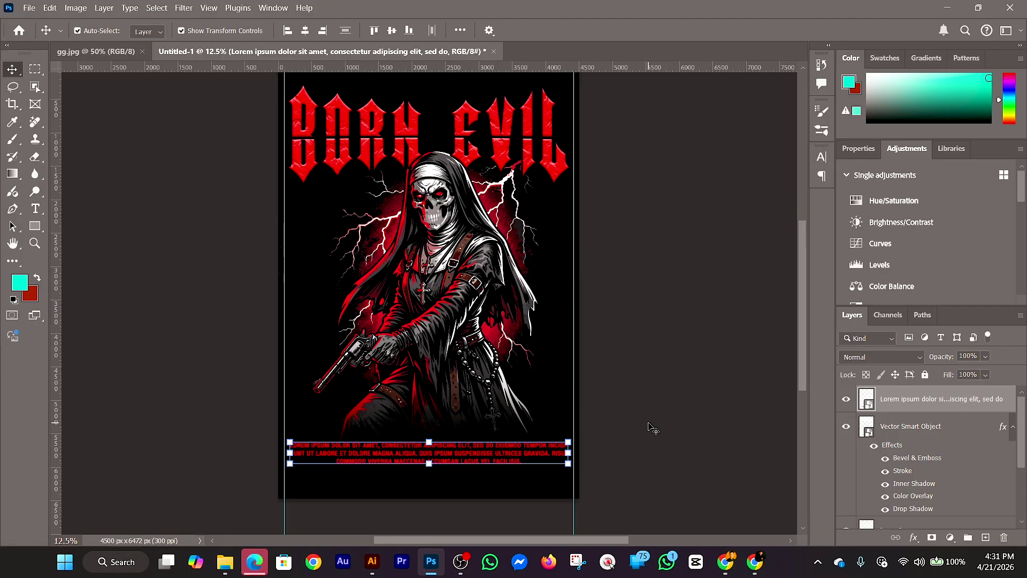
left_click(649, 423)
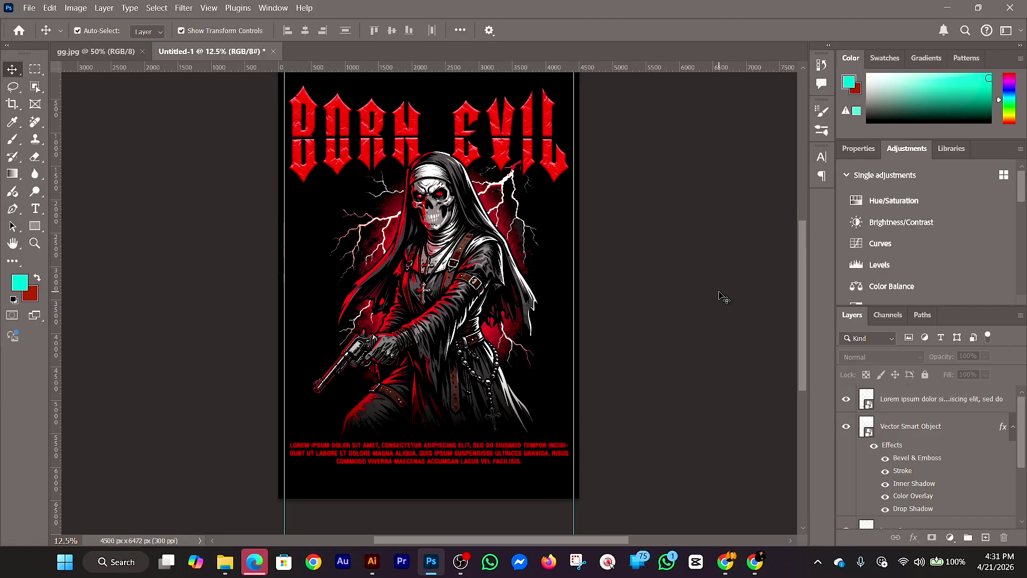
Group the placeholder paragraph, the BORN EVIL lettering, Layer 1 and the nun artwork layers, leaving out the Color Fill 1 background
left_click(530, 292)
scroll(925, 428, "down", 3)
scroll(945, 446, "up", 3)
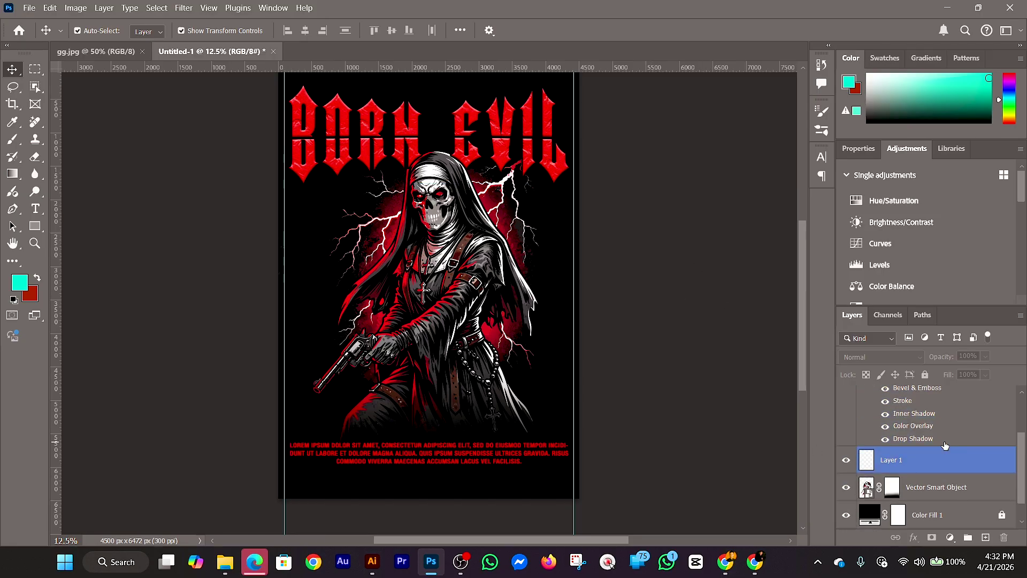
left_click(907, 407)
scroll(909, 412, "down", 3)
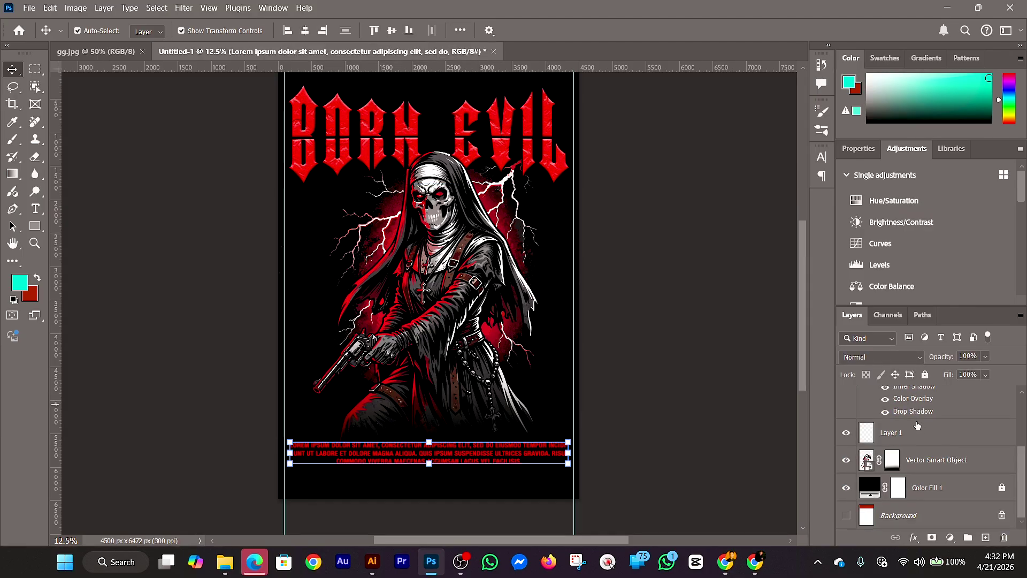
left_click(929, 464)
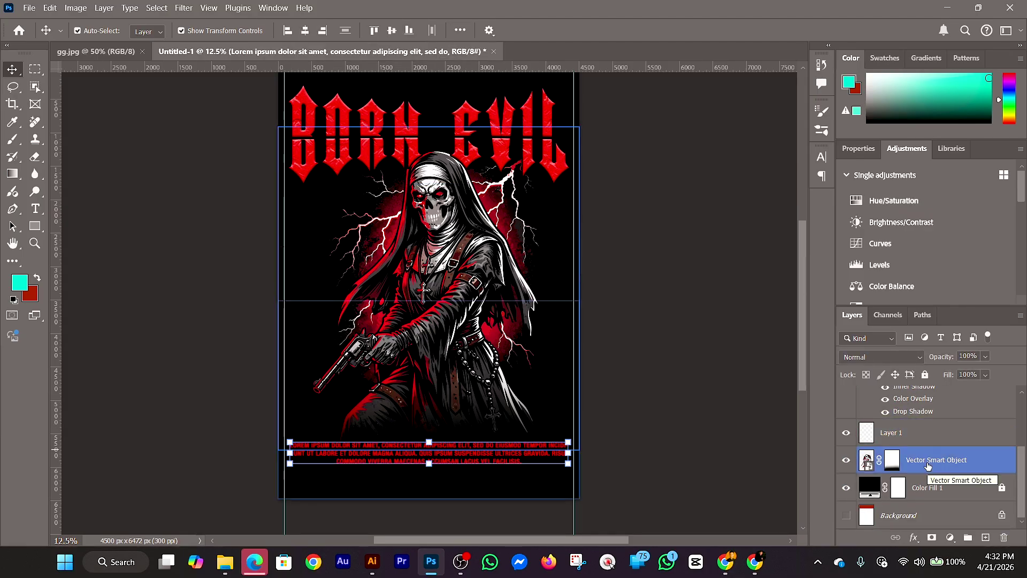
left_click(999, 428)
scroll(964, 450, "up", 2)
left_click(965, 451)
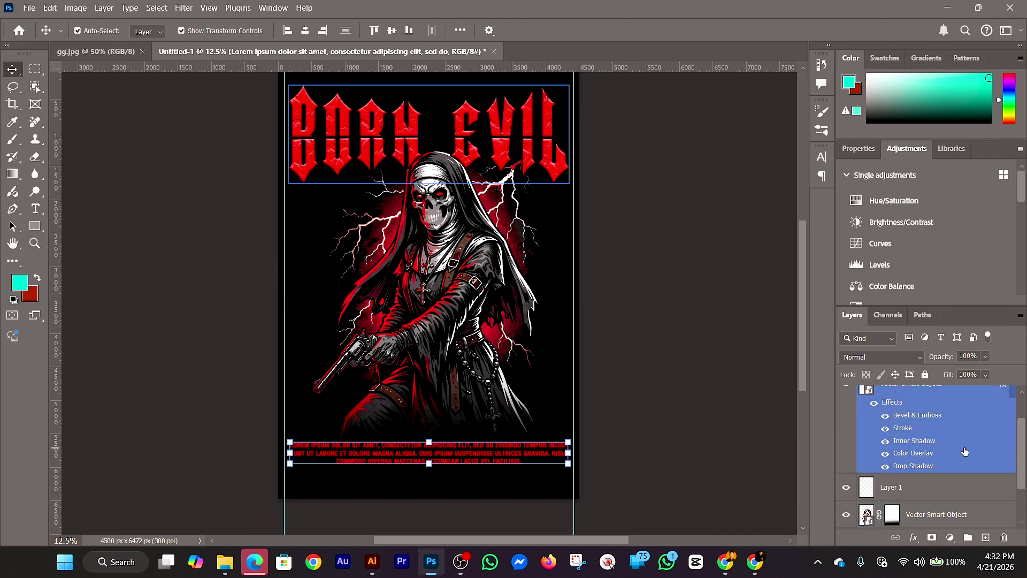
scroll(962, 439, "up", 2)
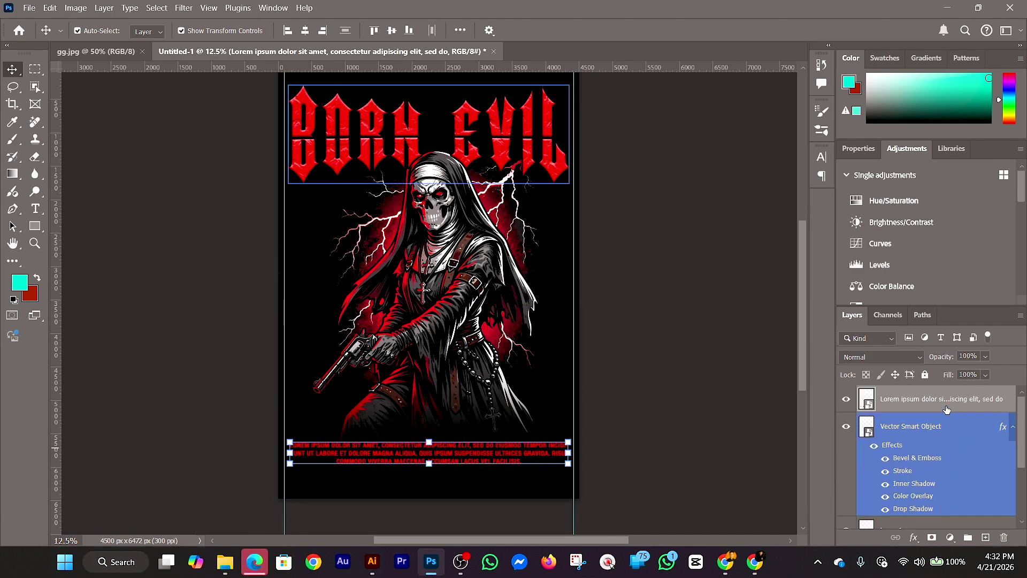
left_click(911, 396)
scroll(930, 405, "down", 4)
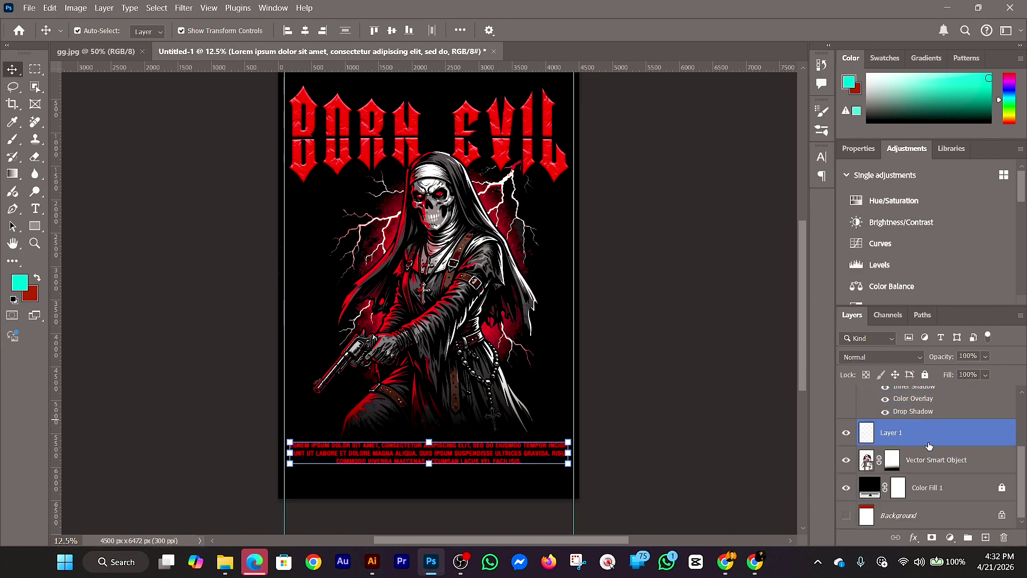
left_click(919, 460)
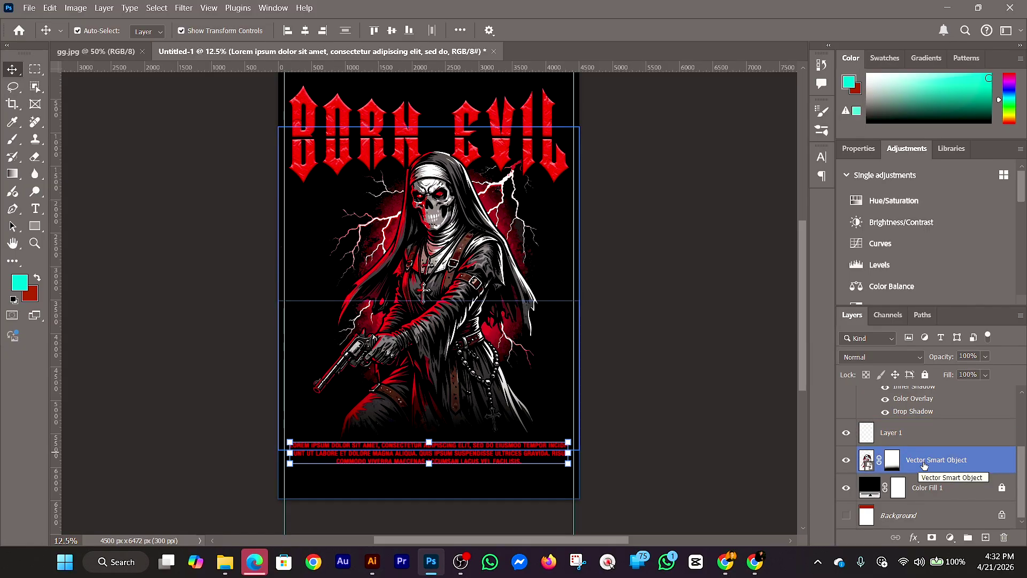
left_click(925, 466, "shift")
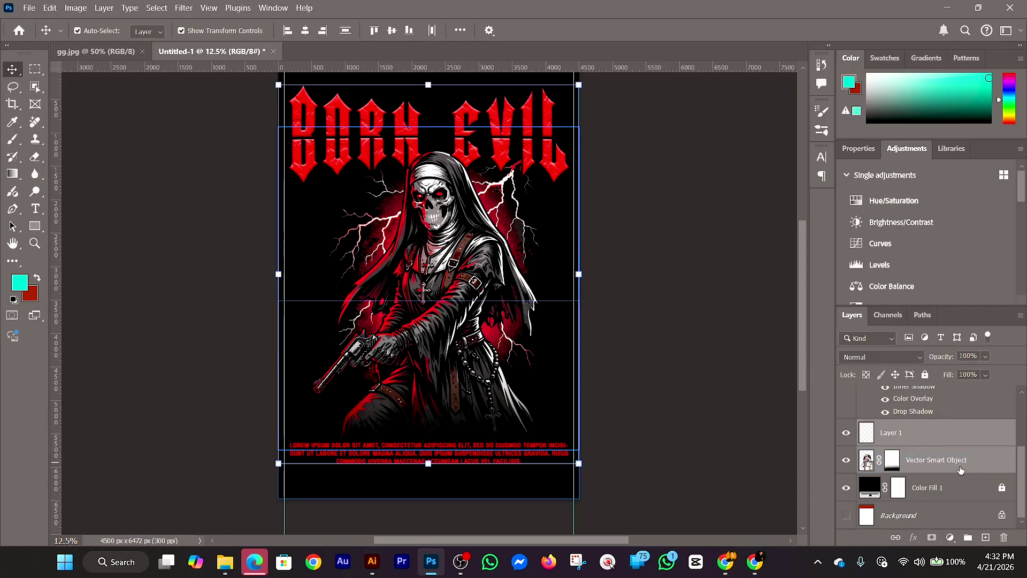
key("ctrl+g")
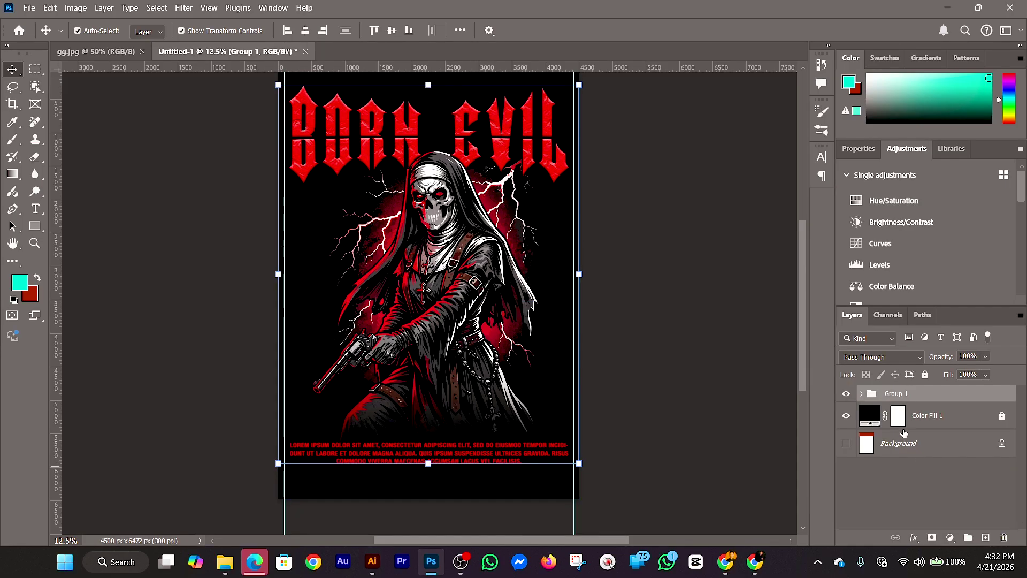
Hide the Color Fill 1 background and stamp the visible design onto a new merged layer
left_click(846, 415)
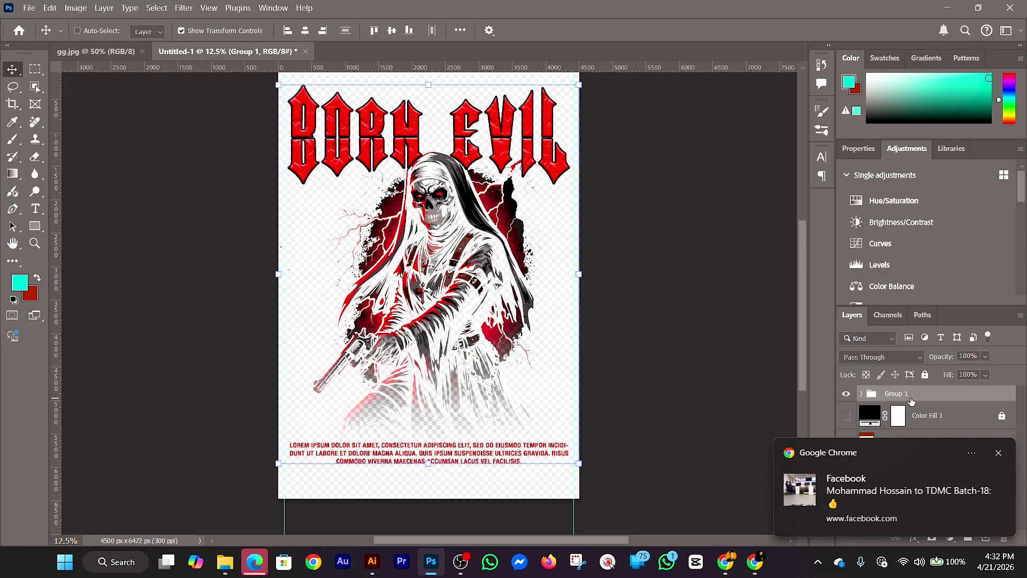
key("ctrl+shift+alt+e")
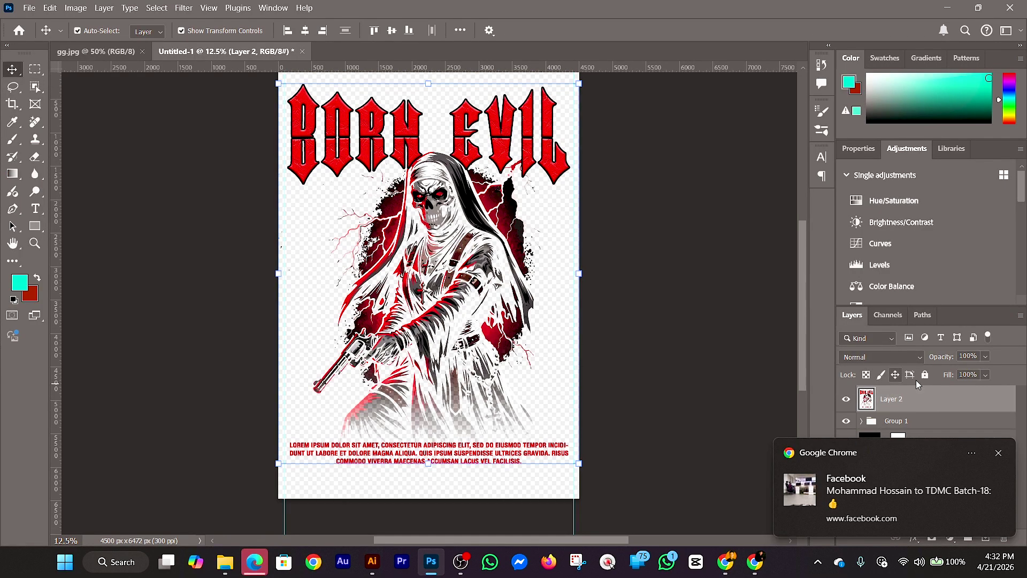
left_click(999, 455)
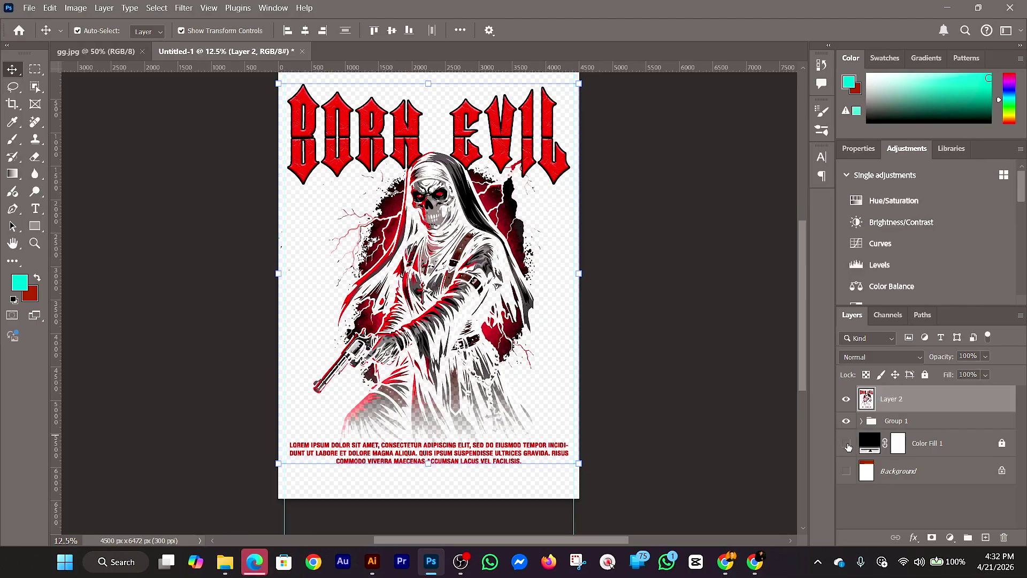
Hide Group 1, show the black Color Fill 1 background again and deselect the layers
left_click(846, 421)
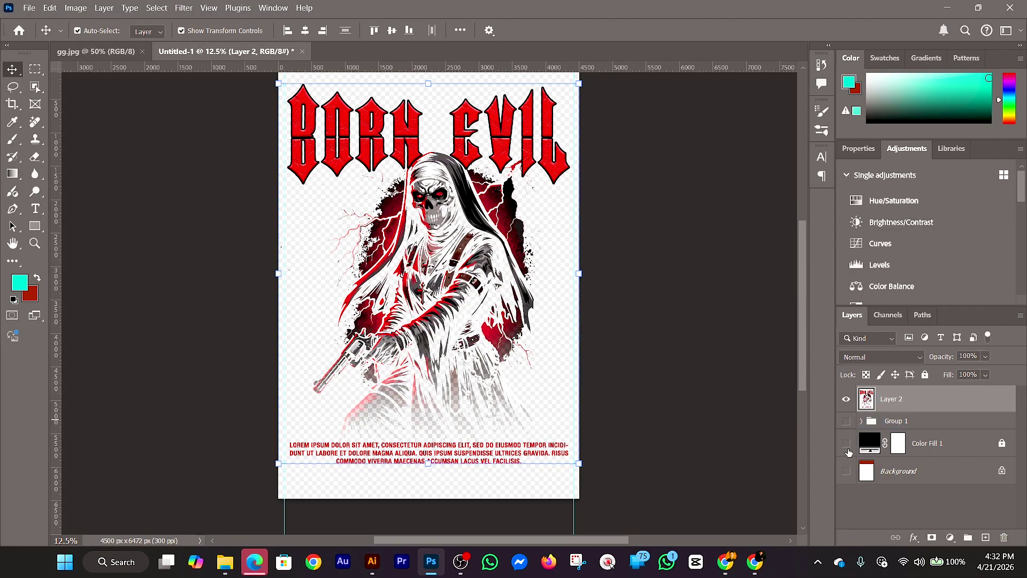
left_click(846, 443)
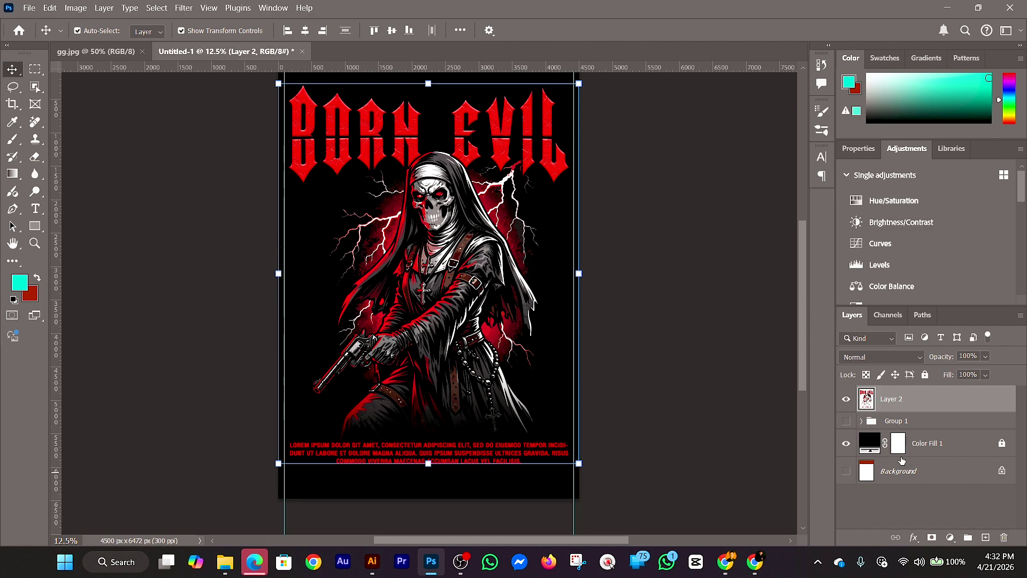
left_click(897, 452)
left_click(847, 420)
left_click(437, 281)
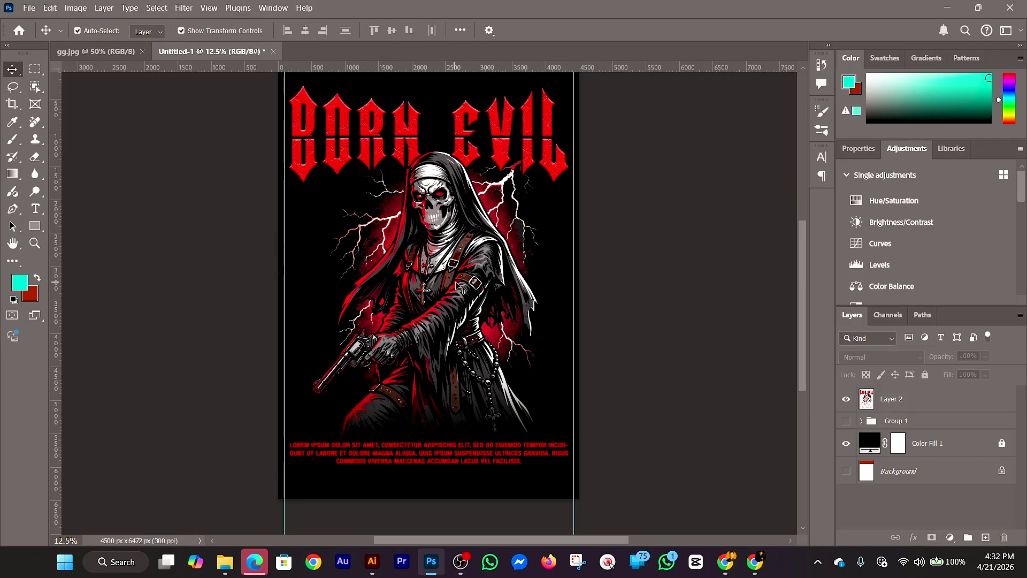
In gg.jpg, lasso the UNSTOPPABLE FORCE print on the shirt and remove it with Content-Aware Fill, output to a new layer
left_click(94, 51)
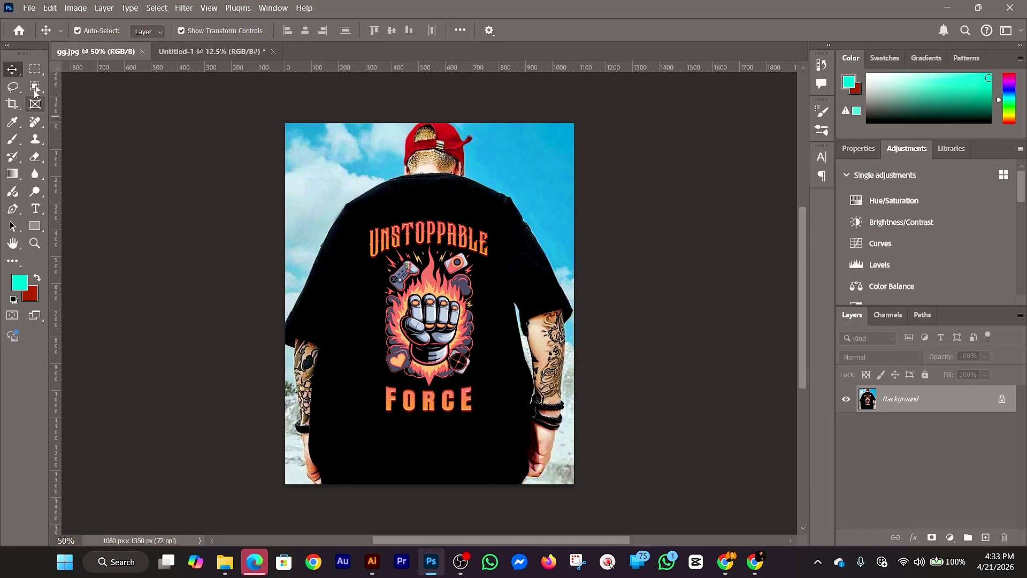
left_click(12, 87)
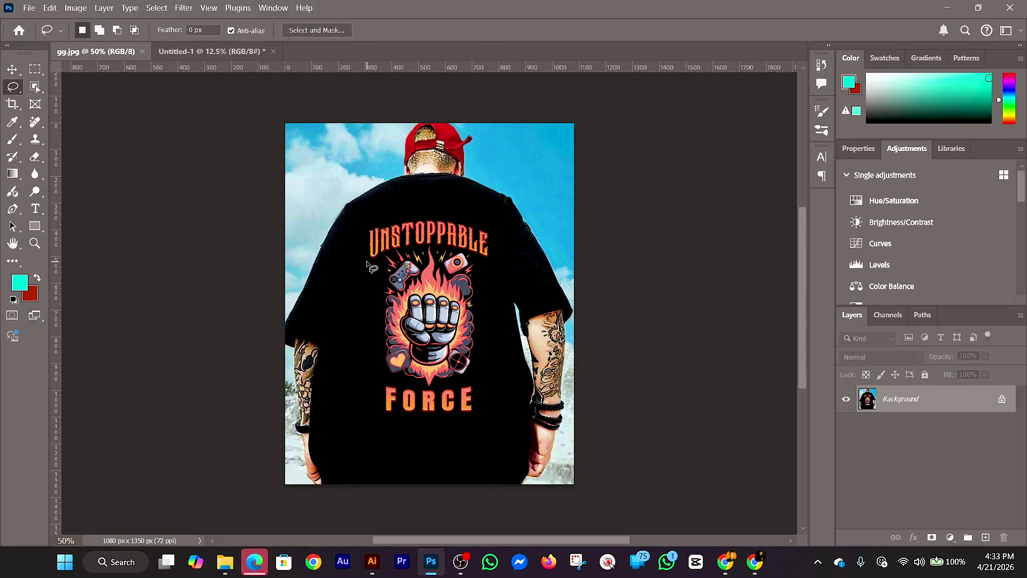
mouse_move(364, 235)
left_mouse_down()
mouse_move(386, 219)
mouse_move(479, 223)
mouse_move(494, 227)
mouse_move(494, 257)
left_mouse_up()
mouse_move(486, 293)
left_mouse_down()
mouse_move(480, 428)
mouse_move(422, 436)
mouse_move(373, 416)
mouse_move(363, 393)
mouse_move(369, 259)
left_mouse_up()
right_click(480, 339)
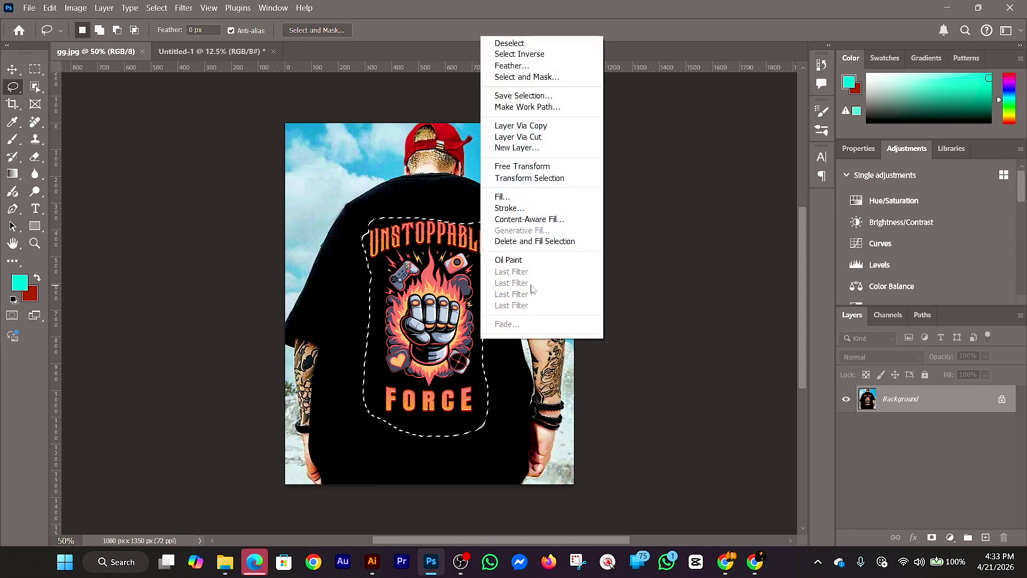
left_click(564, 220)
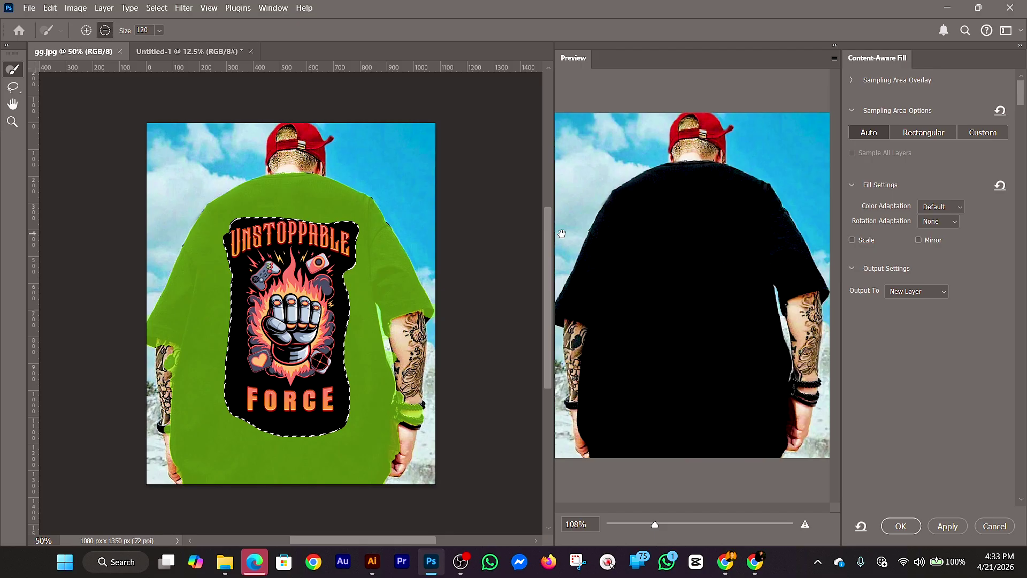
left_click(901, 527)
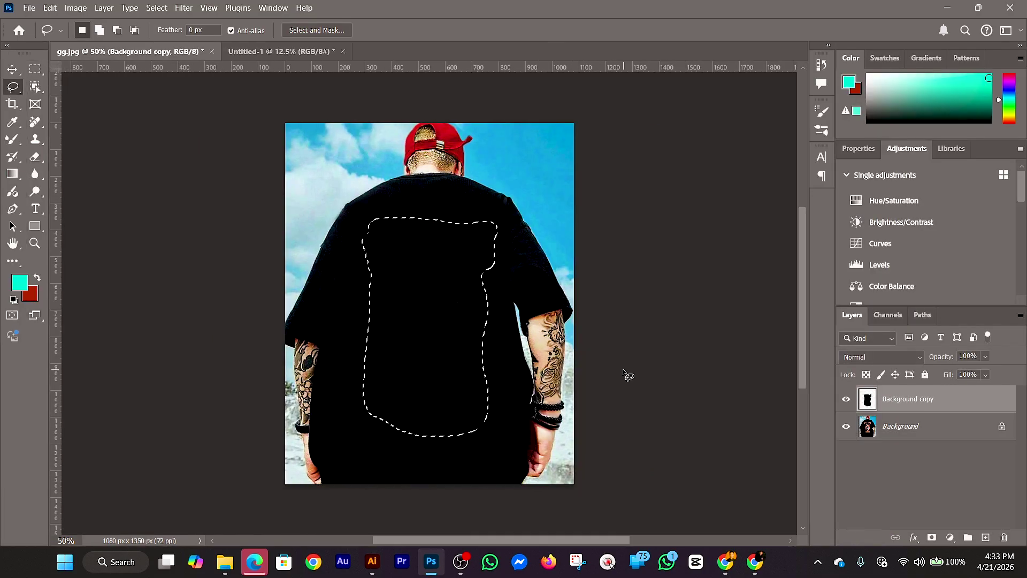
Clear the selection and merge the Background copy layer with the Background photo layer
key("ctrl+d")
left_click(11, 68)
left_click(893, 432)
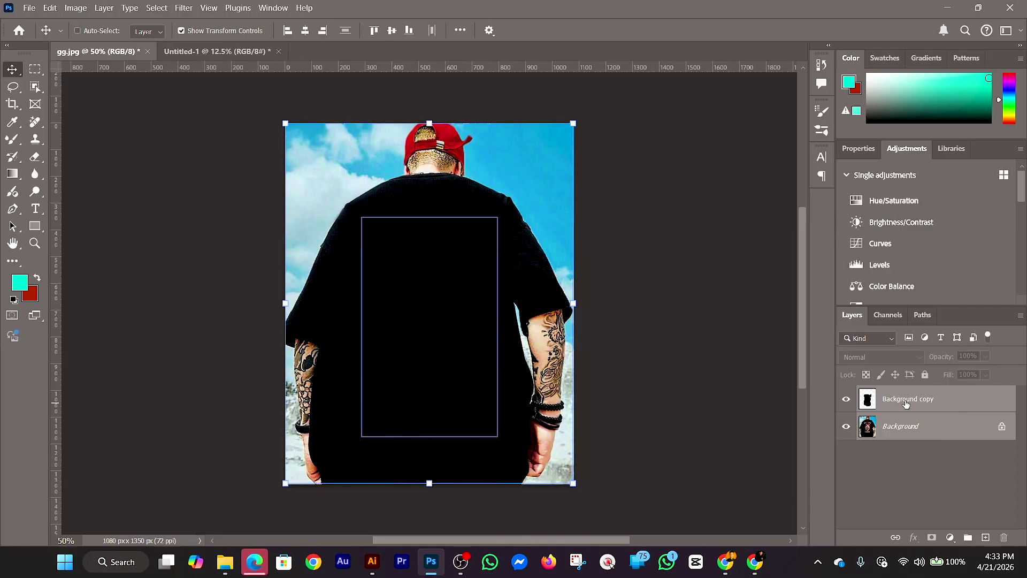
key("ctrl+e")
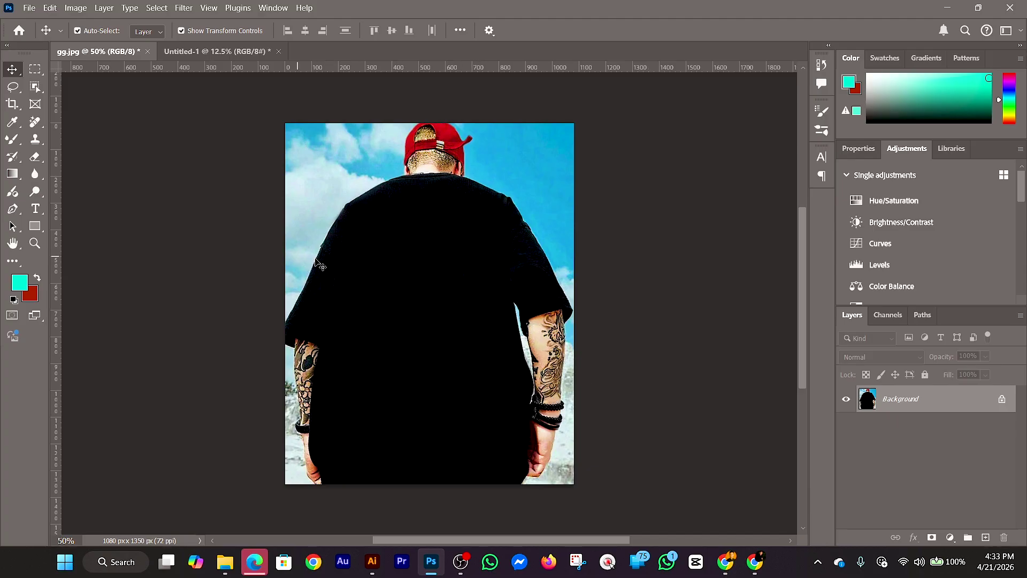
Copy the merged BORN EVIL design layer from Untitled-1 into the blank T-shirt photo gg.jpg
left_click(202, 54)
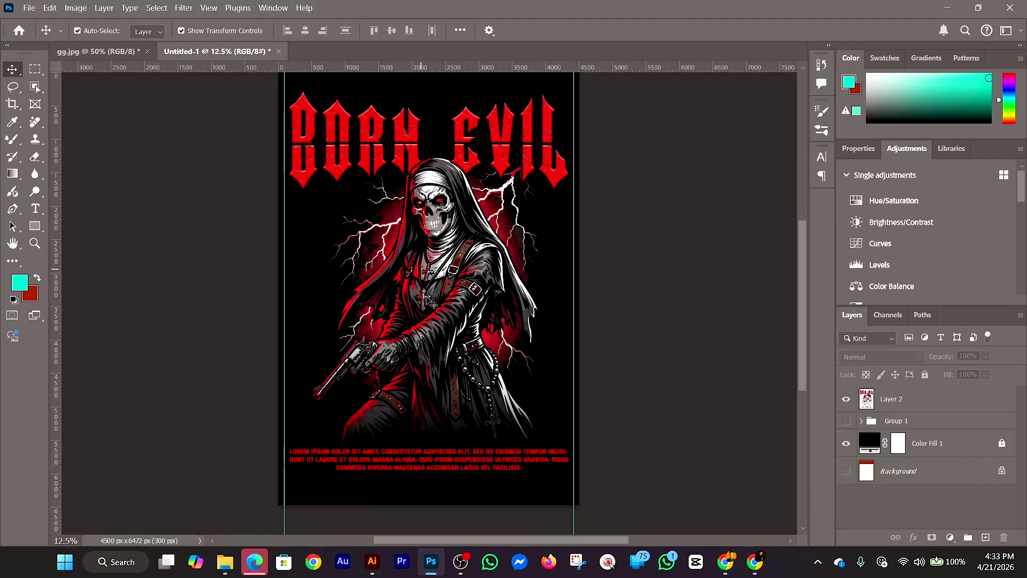
left_click_drag(433, 304, 146, 85)
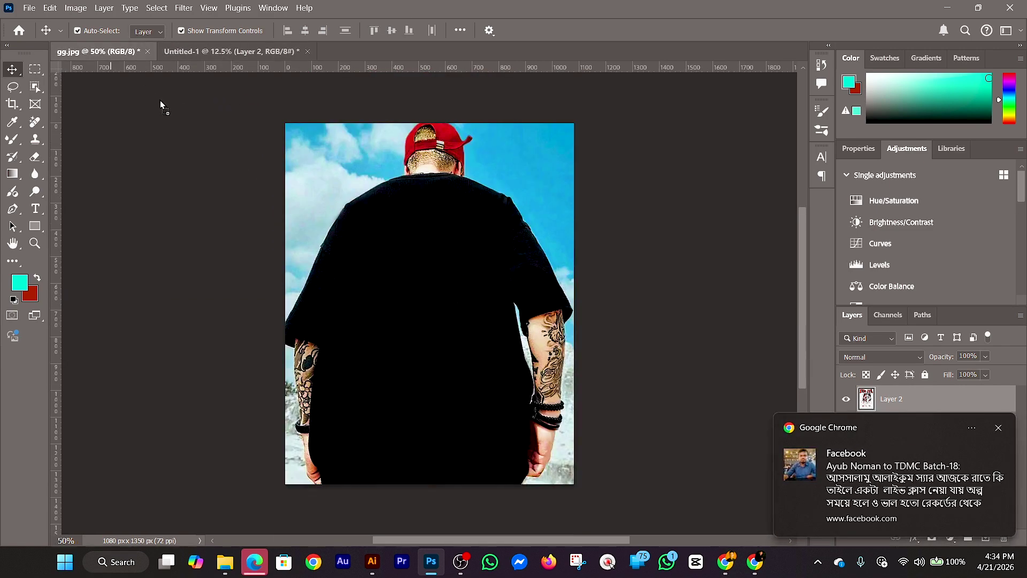
left_click_drag(435, 361, 435, 363)
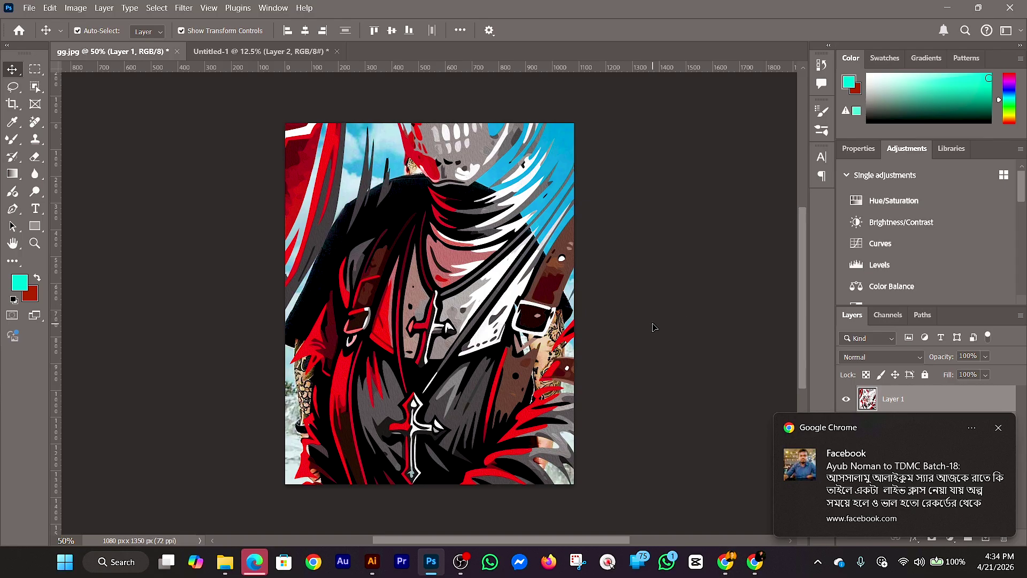
Shrink the oversized design layer in gg.jpg proportionally to about 16% and bring it over the shirt's back
key("ctrl+t")
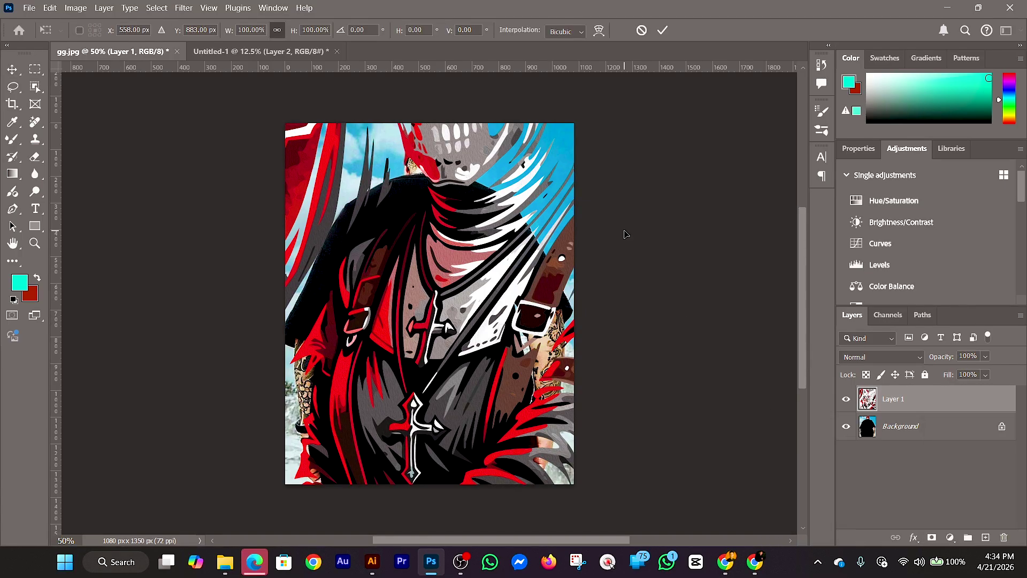
key("ctrl+minus")
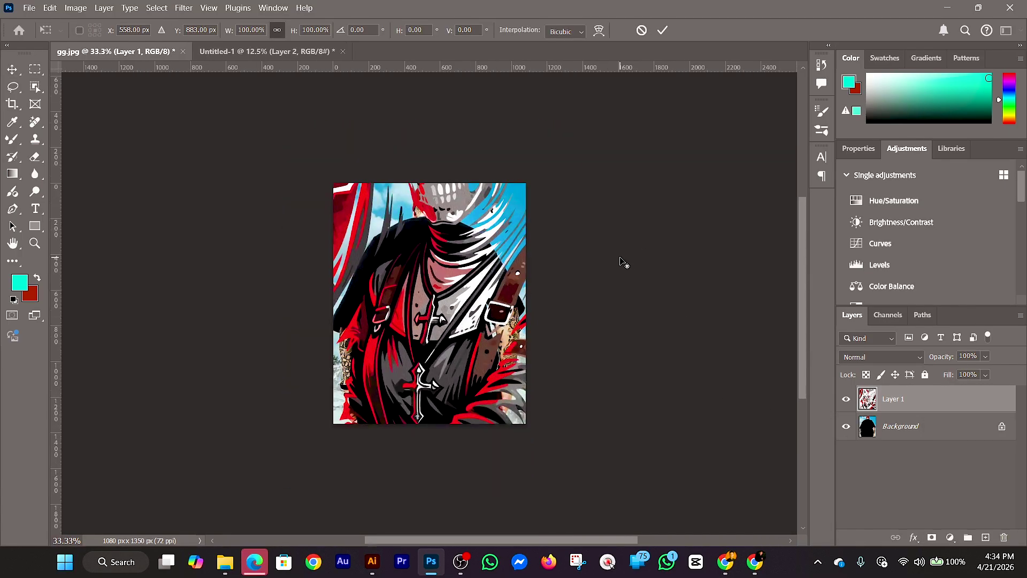
key("ctrl+plus")
key("ctrl+minus")
key("ctrl+minus")
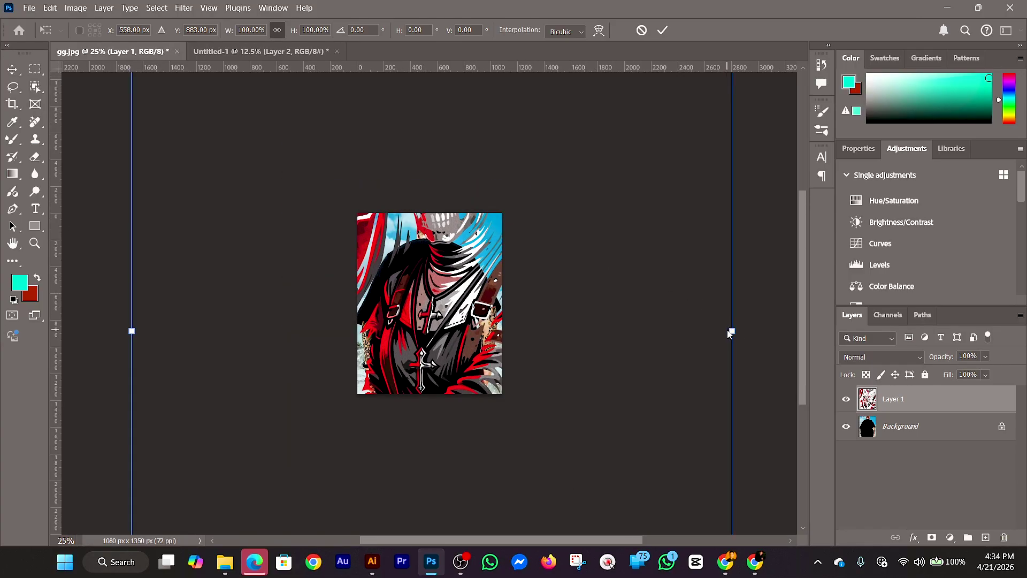
left_click_drag(734, 332, 351, 332)
left_click_drag(248, 351, 415, 360)
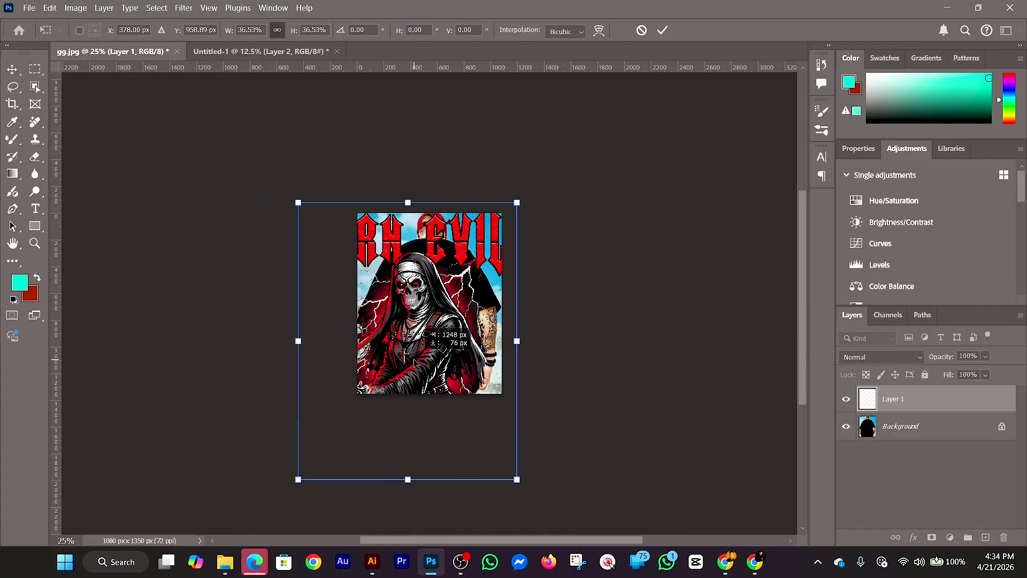
left_click_drag(517, 341, 436, 319)
Scale the design further down to about 11.73% and centre it on the photo at X 540 px, Y 675 px
scroll(388, 295, "up", 4)
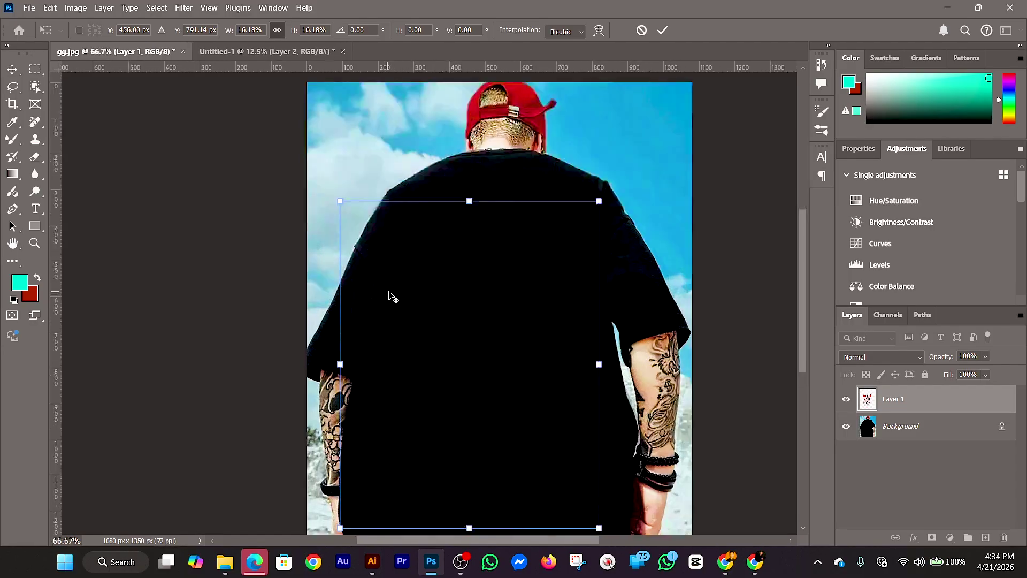
scroll(747, 347, "down", 1)
left_click_drag(704, 358, 601, 357)
left_click_drag(468, 386, 568, 320)
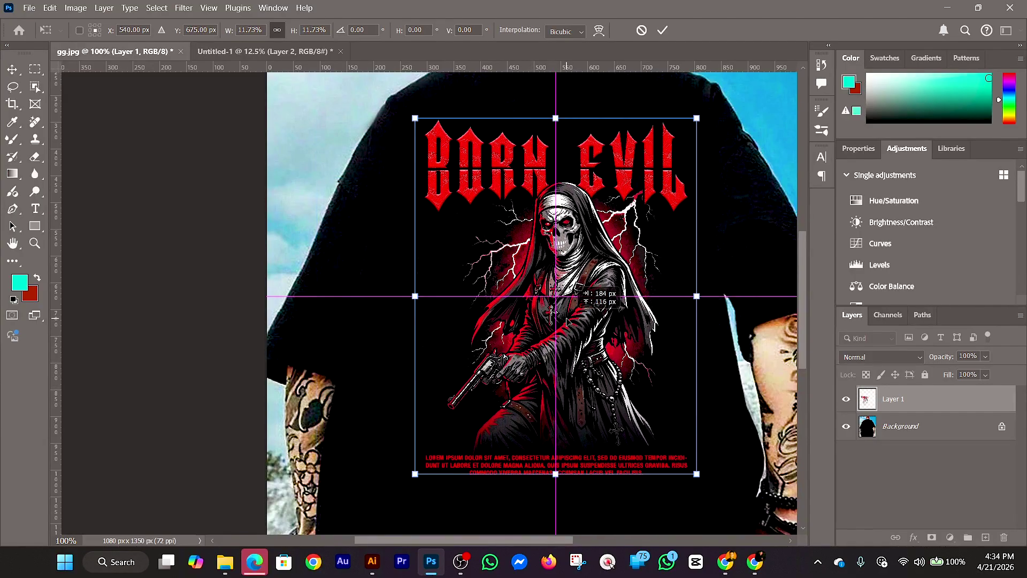
scroll(567, 322, "down", 1)
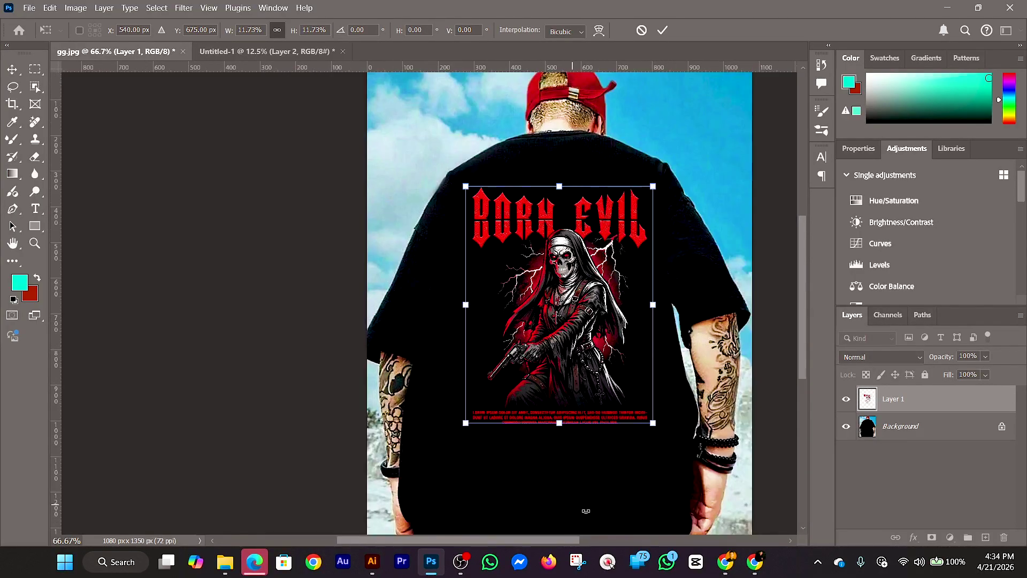
left_click_drag(570, 542, 582, 542)
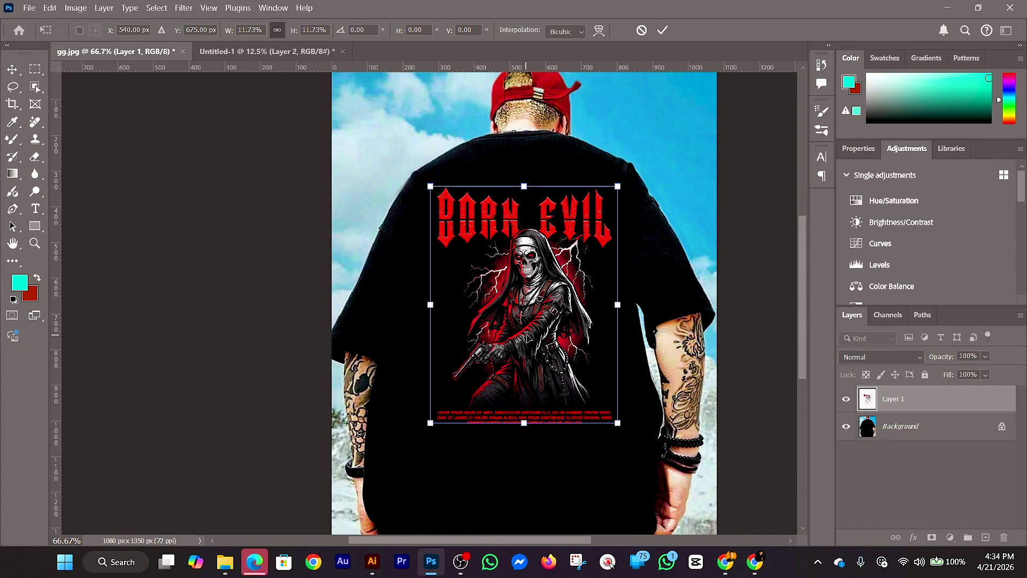
left_click_drag(535, 339, 535, 338)
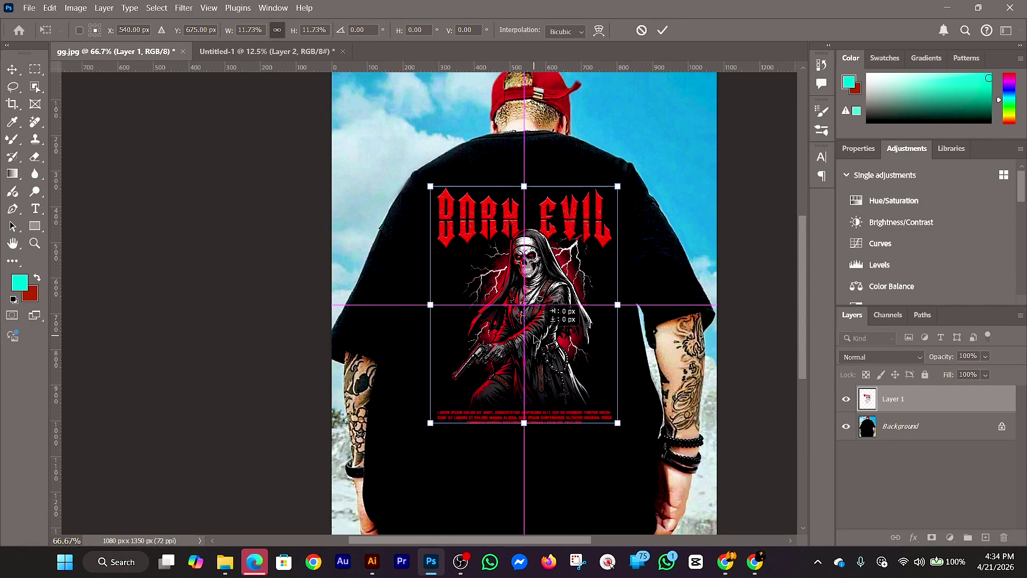
left_click_drag(534, 338, 534, 338)
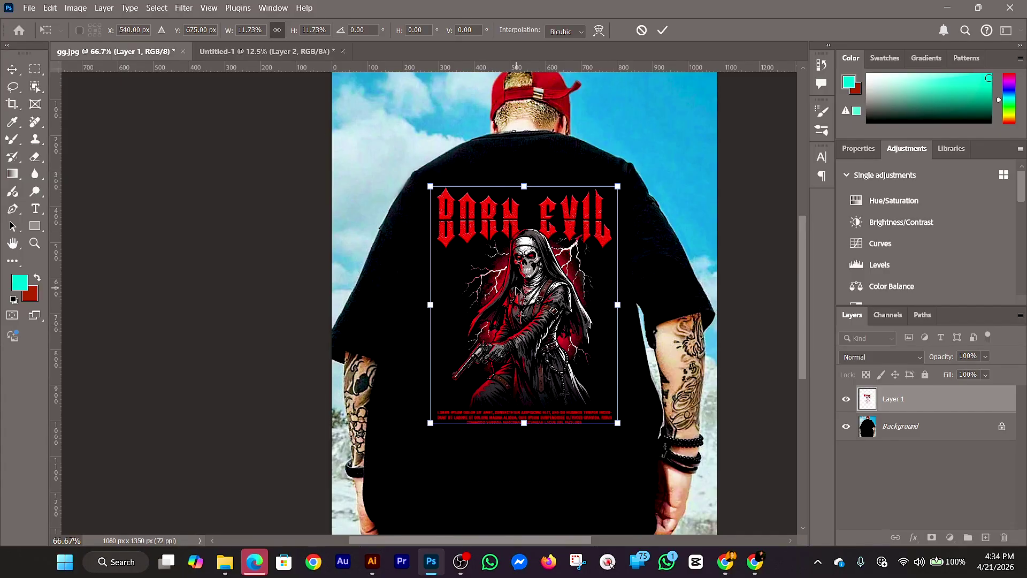
Distort the design by nudging its four corners slightly to fit the shirt's back, and apply the transform
right_click(512, 283)
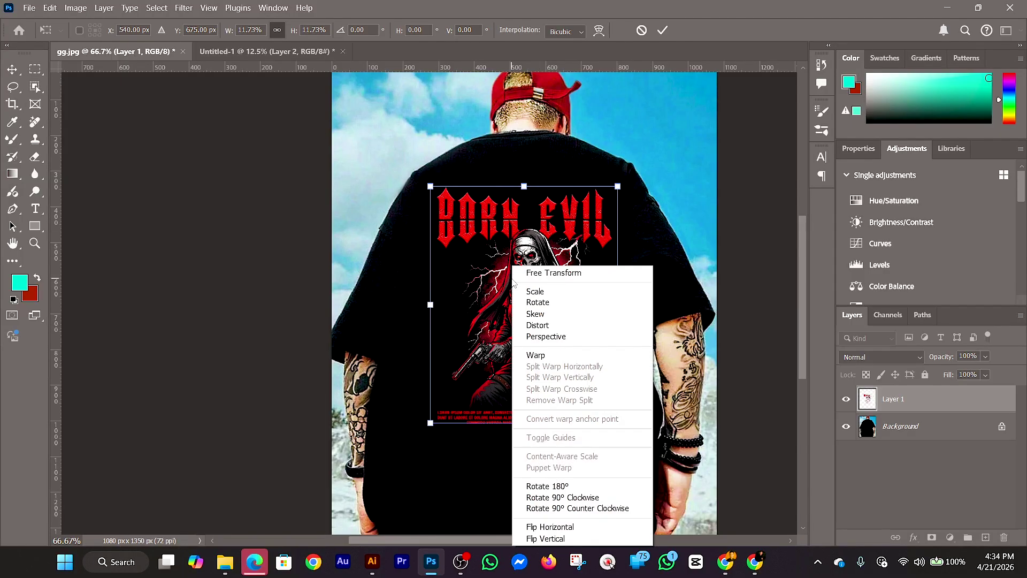
left_click(554, 326)
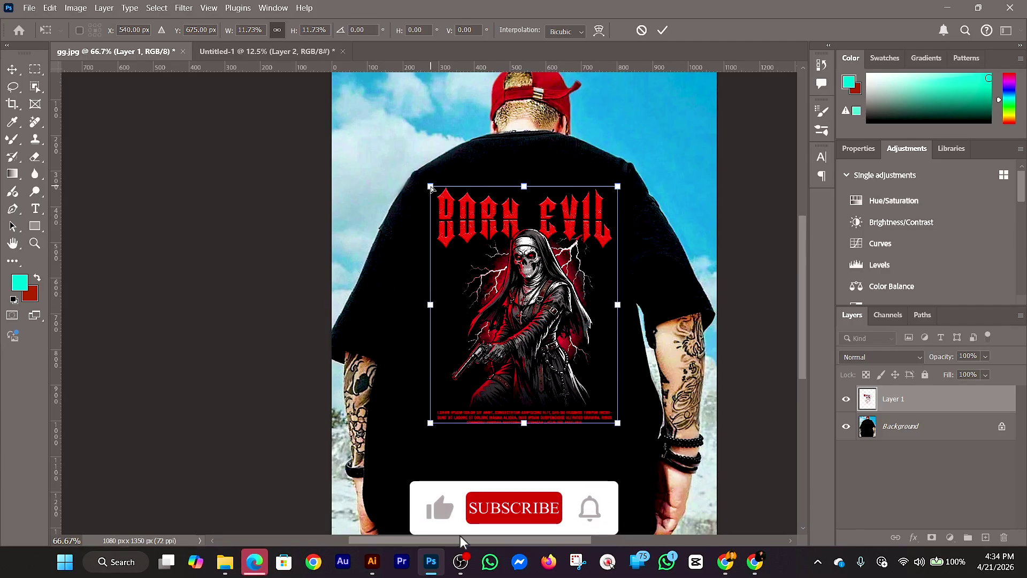
left_click_drag(431, 187, 433, 192)
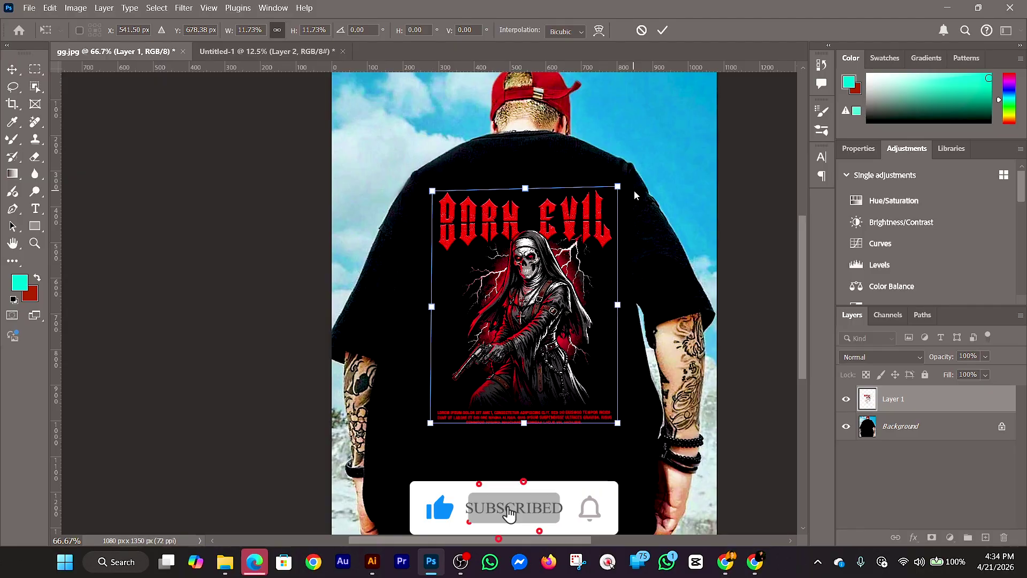
left_click_drag(618, 189, 614, 192)
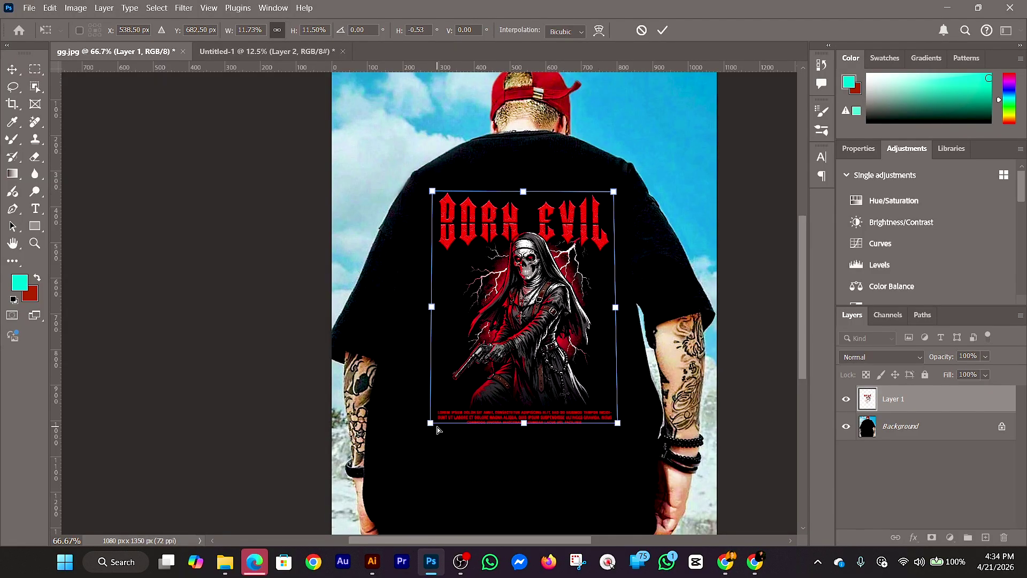
left_click_drag(433, 428, 435, 424)
left_click_drag(618, 421, 619, 419)
left_click(662, 30)
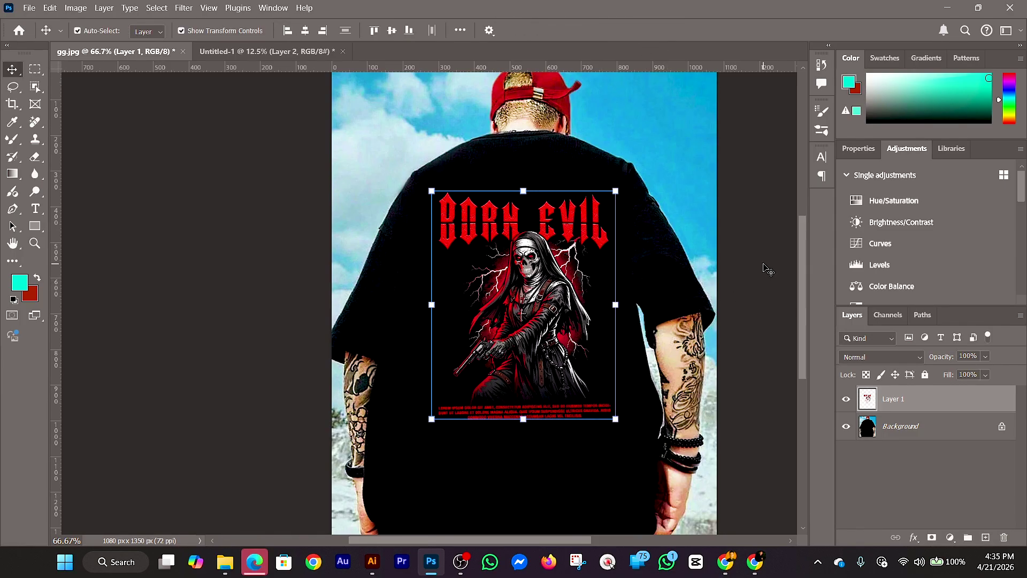
View the whole mockup without a layer selected, then return to the Untitled-1 document and deselect Layer 2
scroll(660, 265, "down", 1)
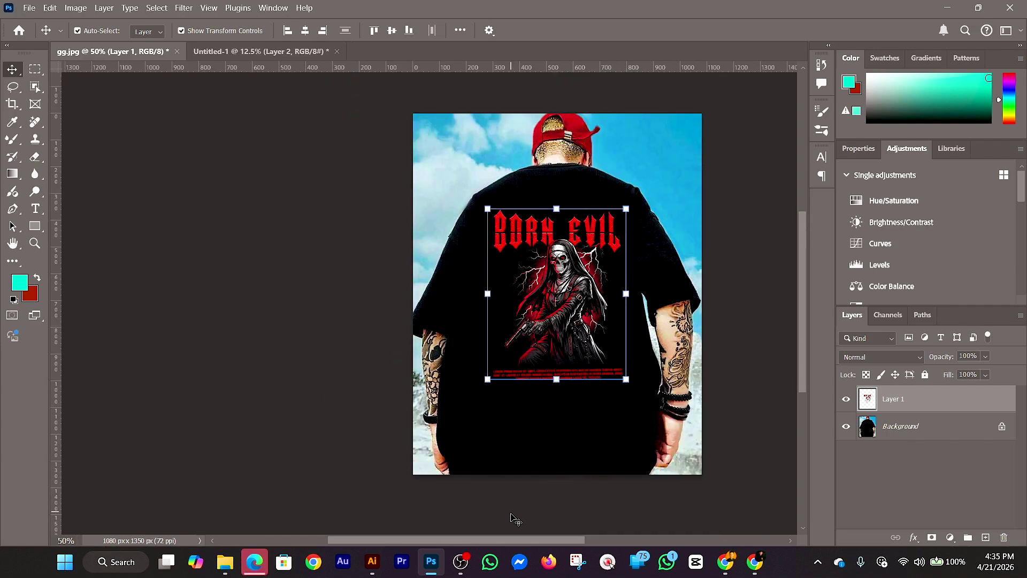
left_click_drag(499, 539, 536, 538)
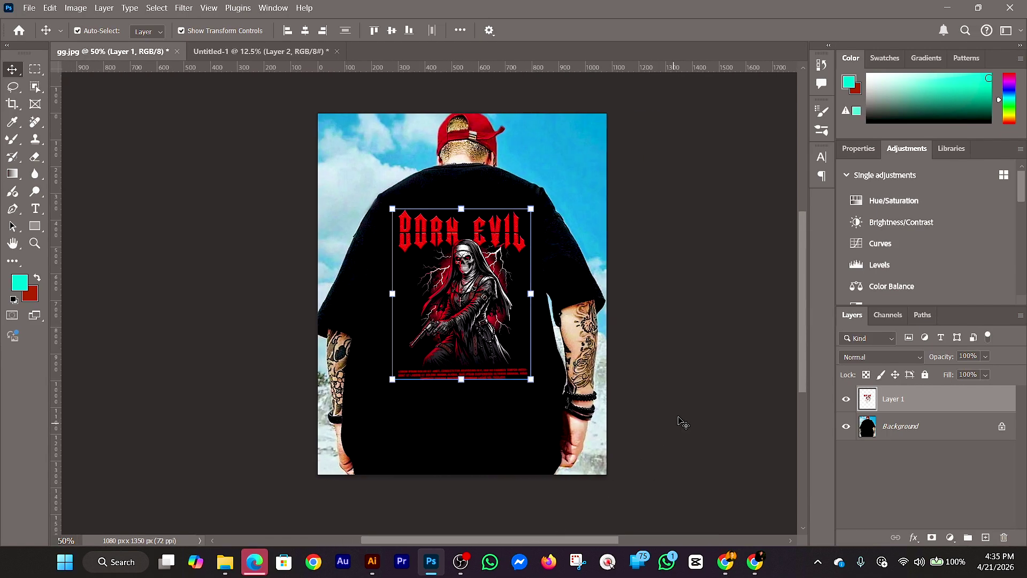
left_click(195, 50)
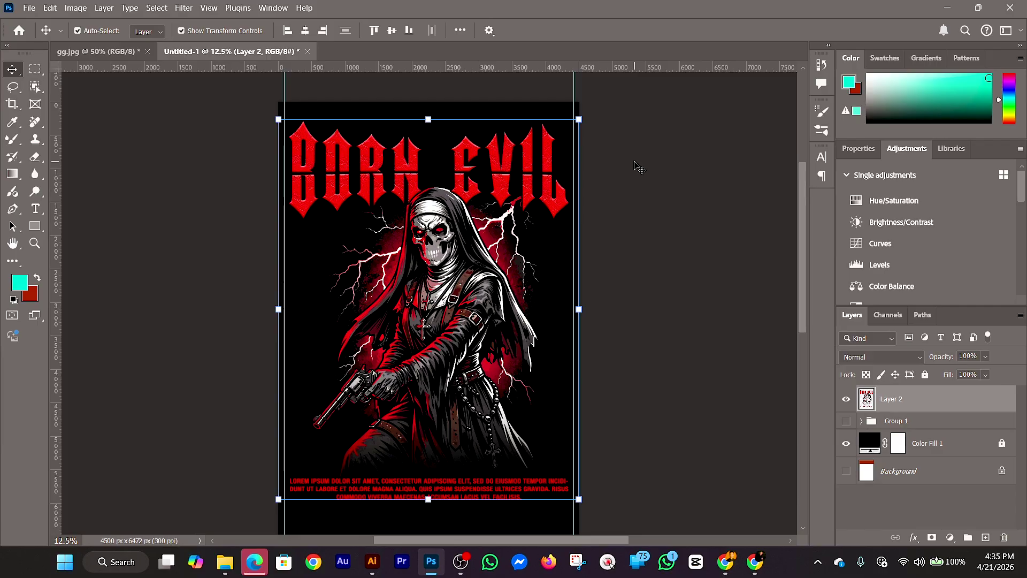
left_click(659, 230)
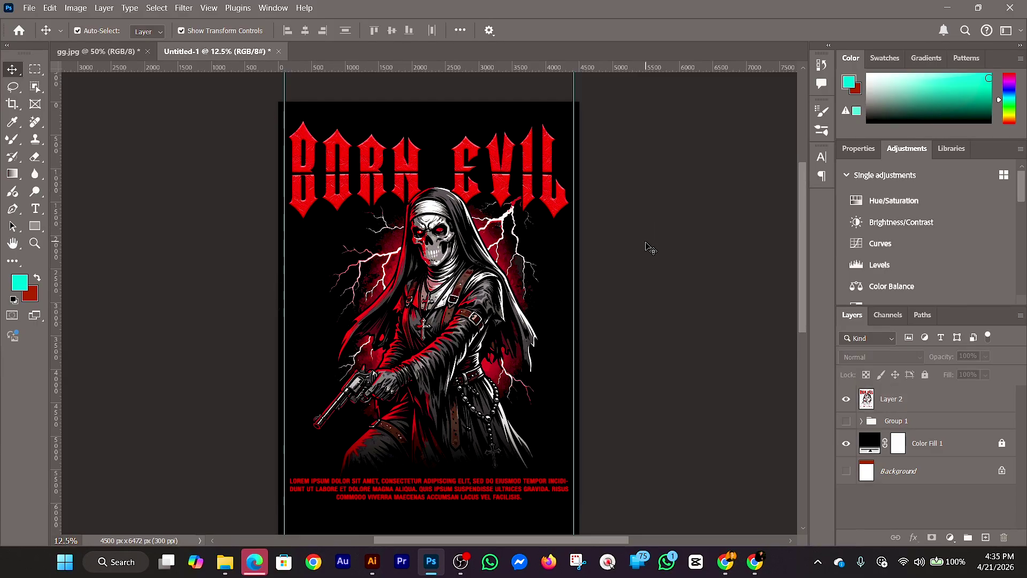